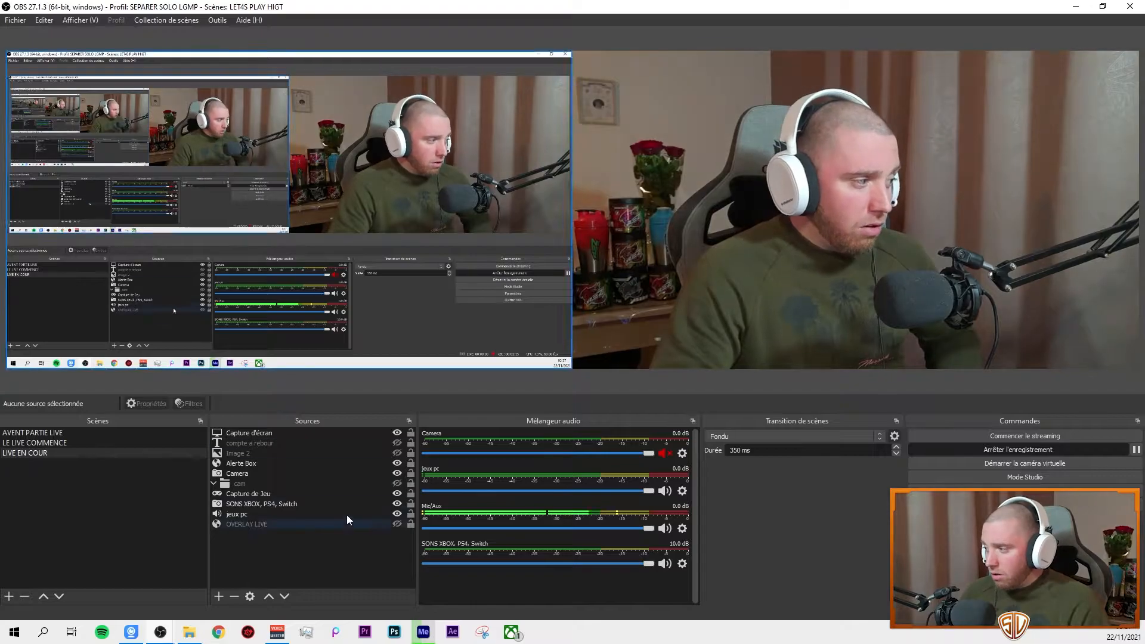
click(295, 493)
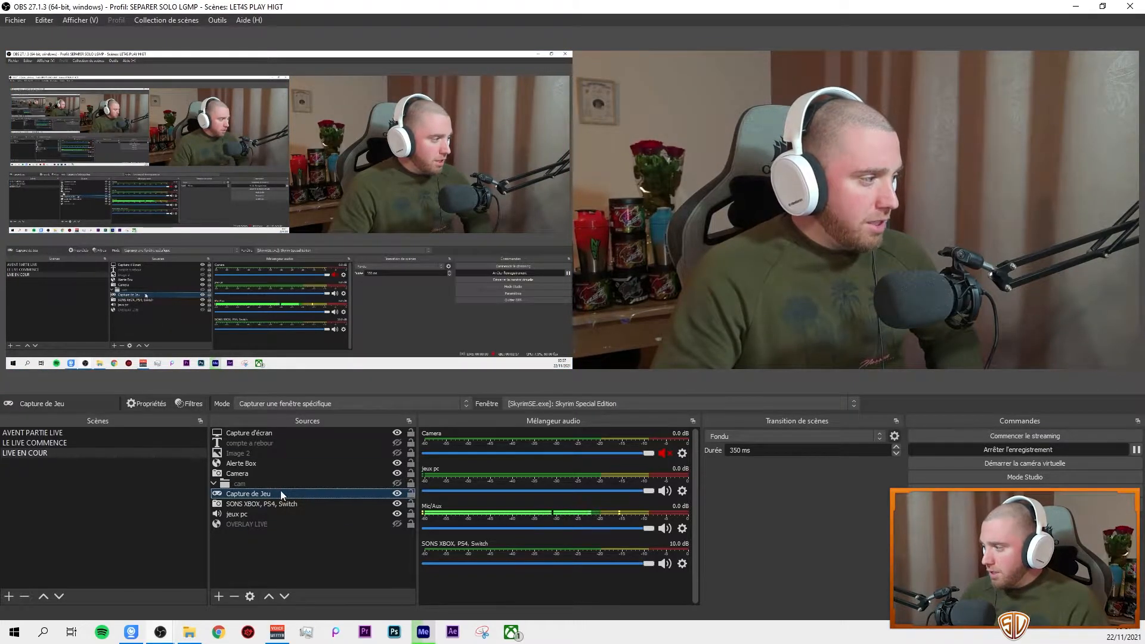
click(268, 506)
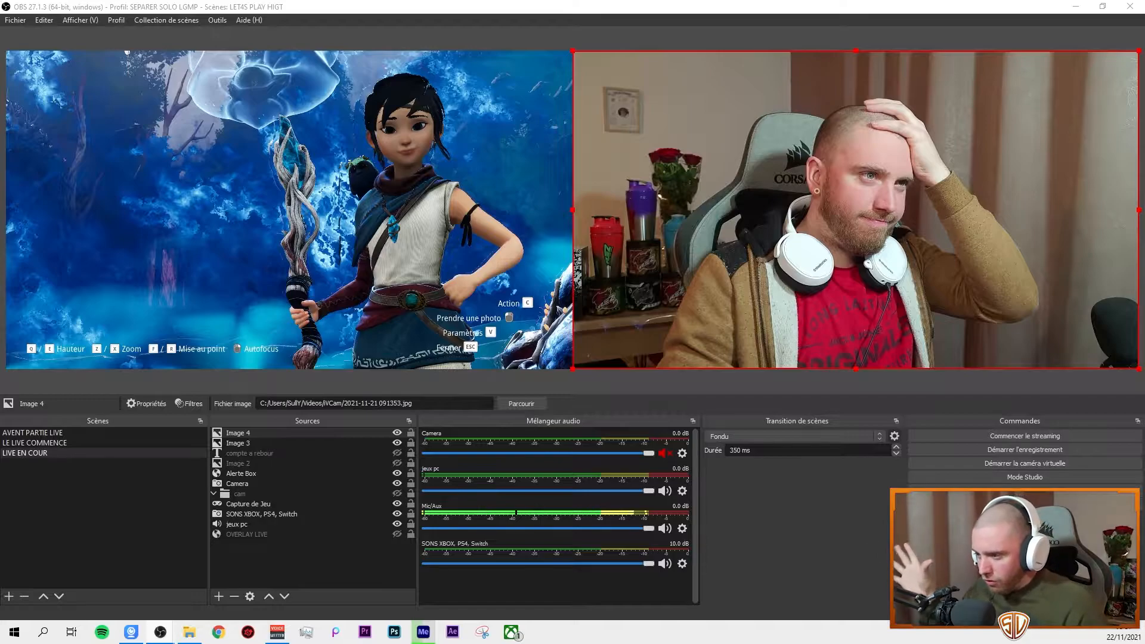
Open the settings, look over the general and stream options, and bring up the recording options of the output settings.
click(1025, 490)
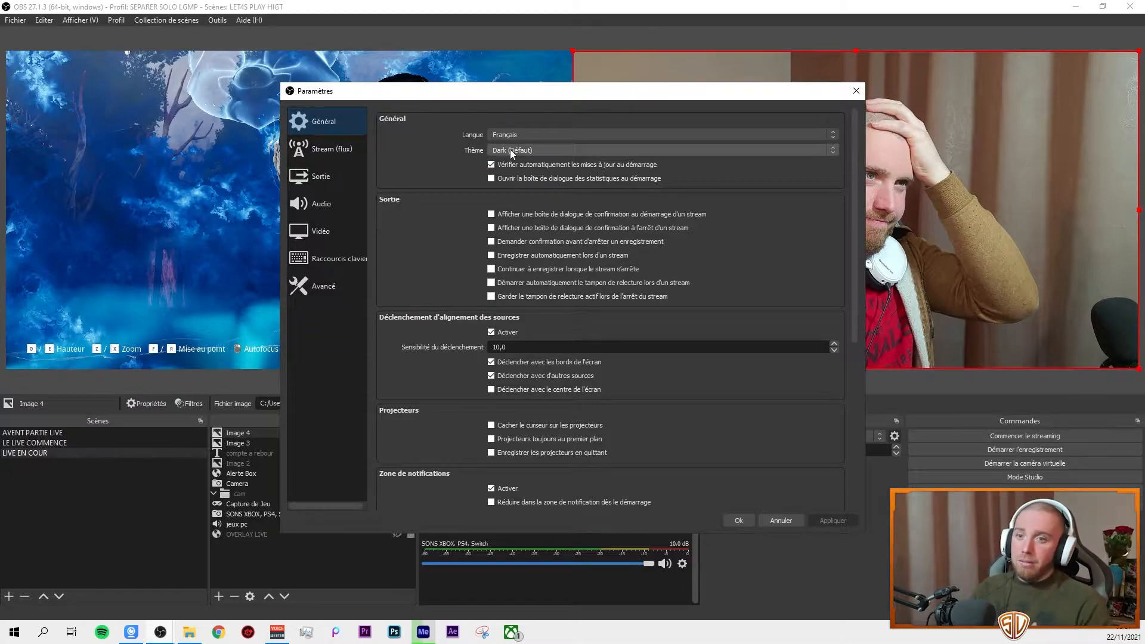
scroll(579, 264, down, 1)
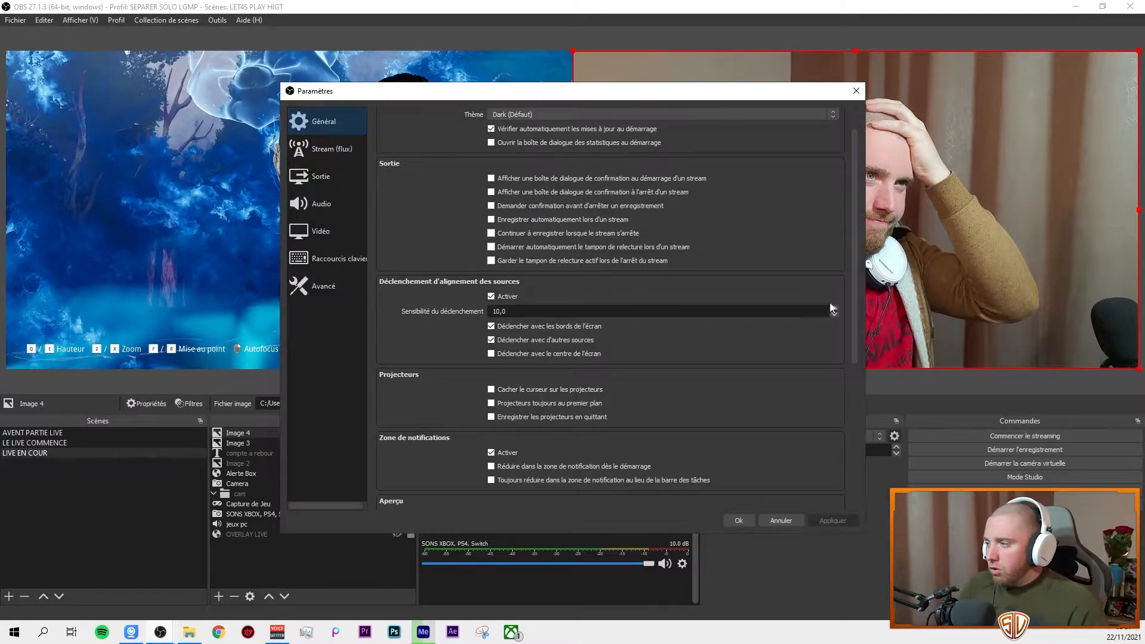
drag(852, 300, 602, 189)
click(326, 156)
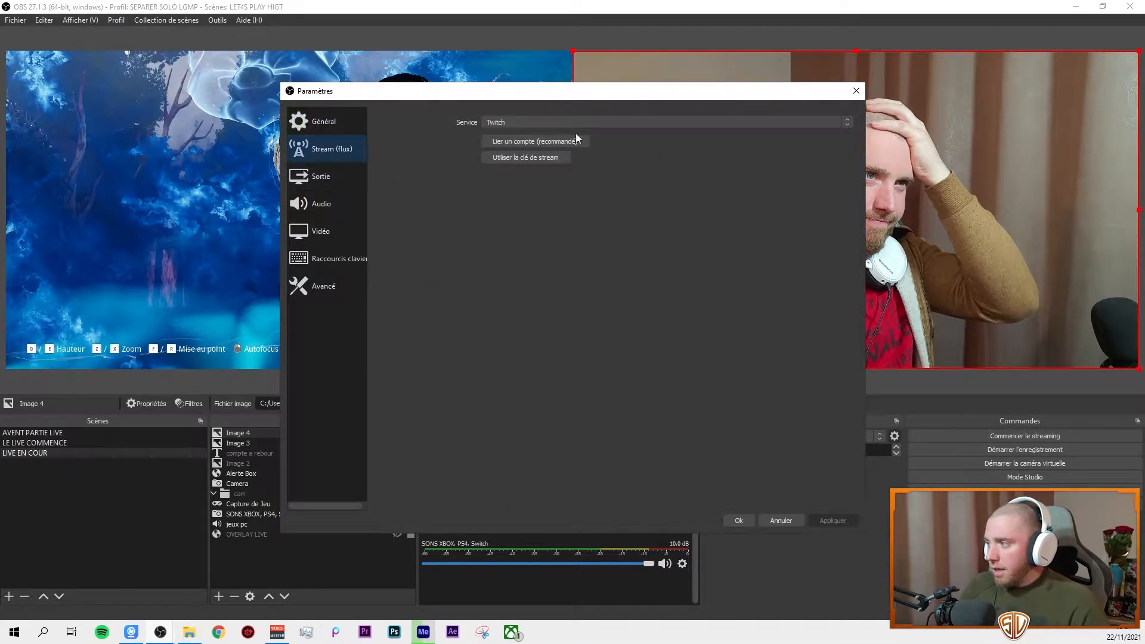
click(328, 179)
click(432, 140)
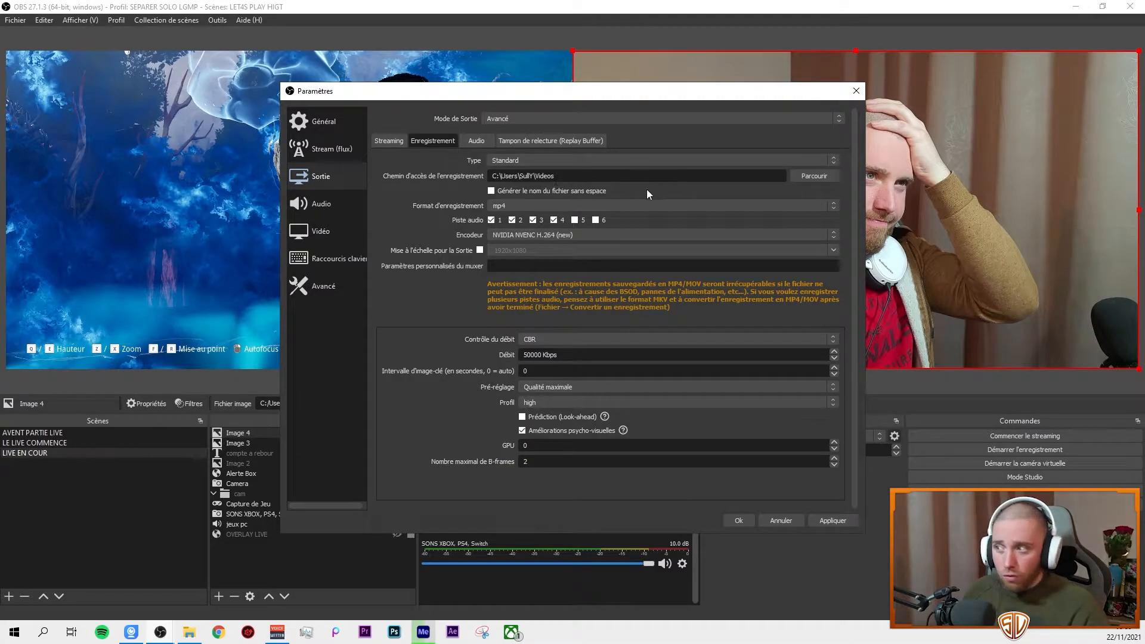
Review the available recording formats, trying another format and returning to mp4.
click(504, 206)
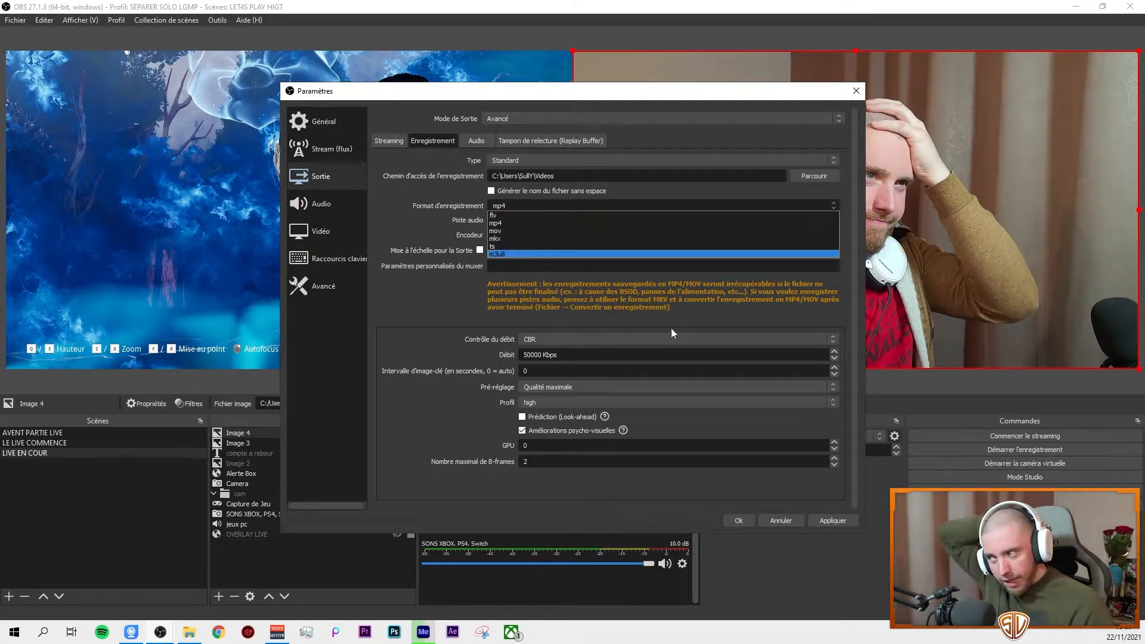
click(694, 313)
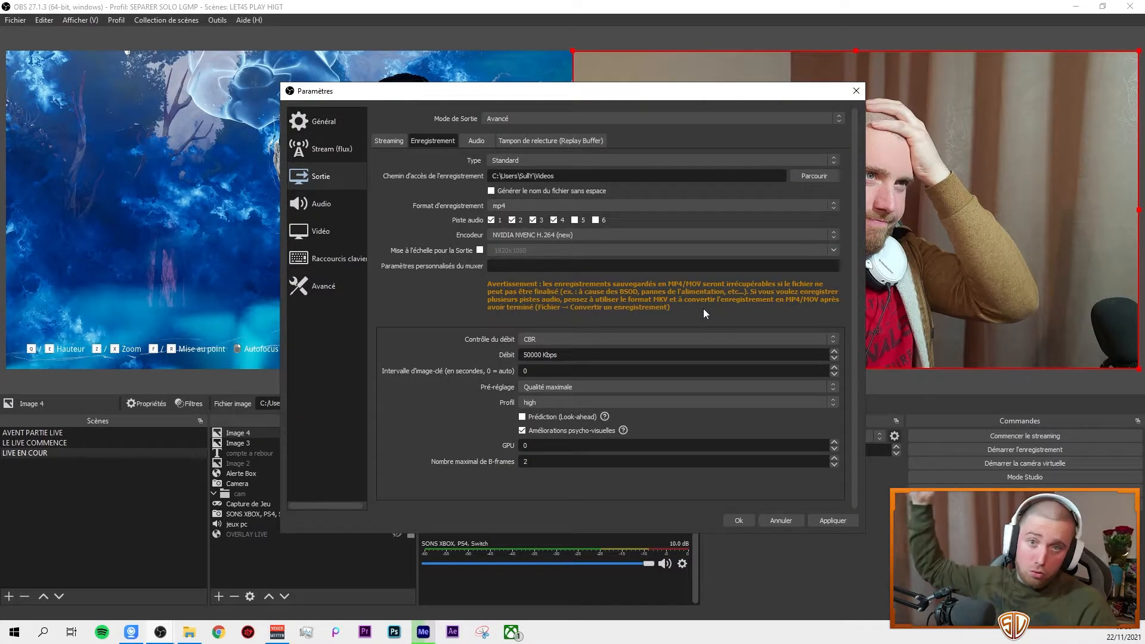
click(600, 203)
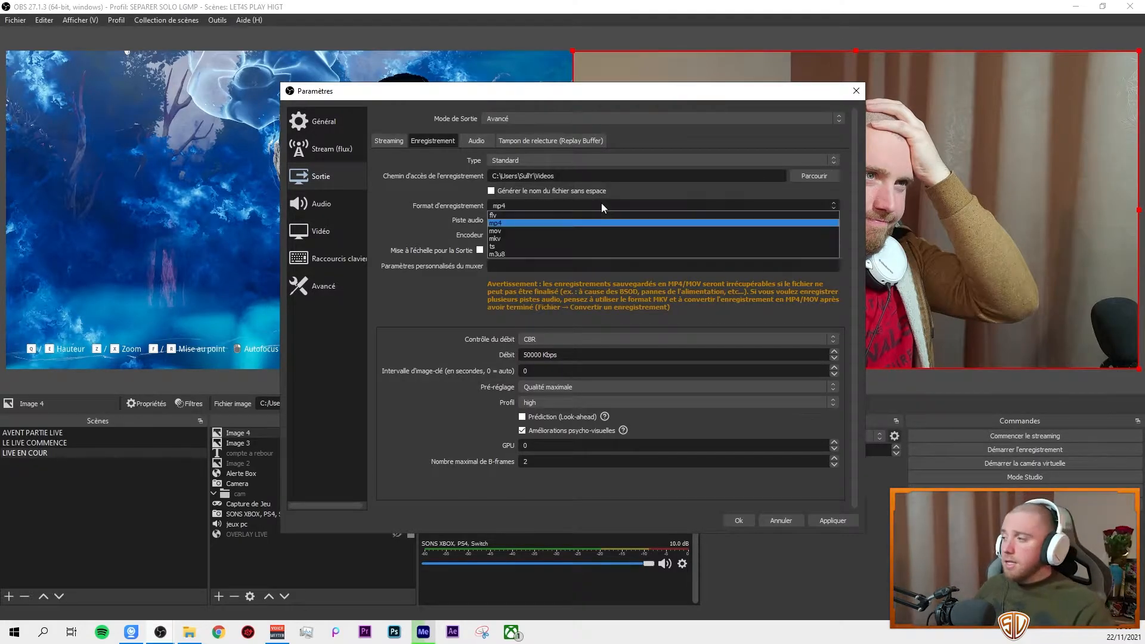
click(560, 234)
click(561, 201)
click(549, 223)
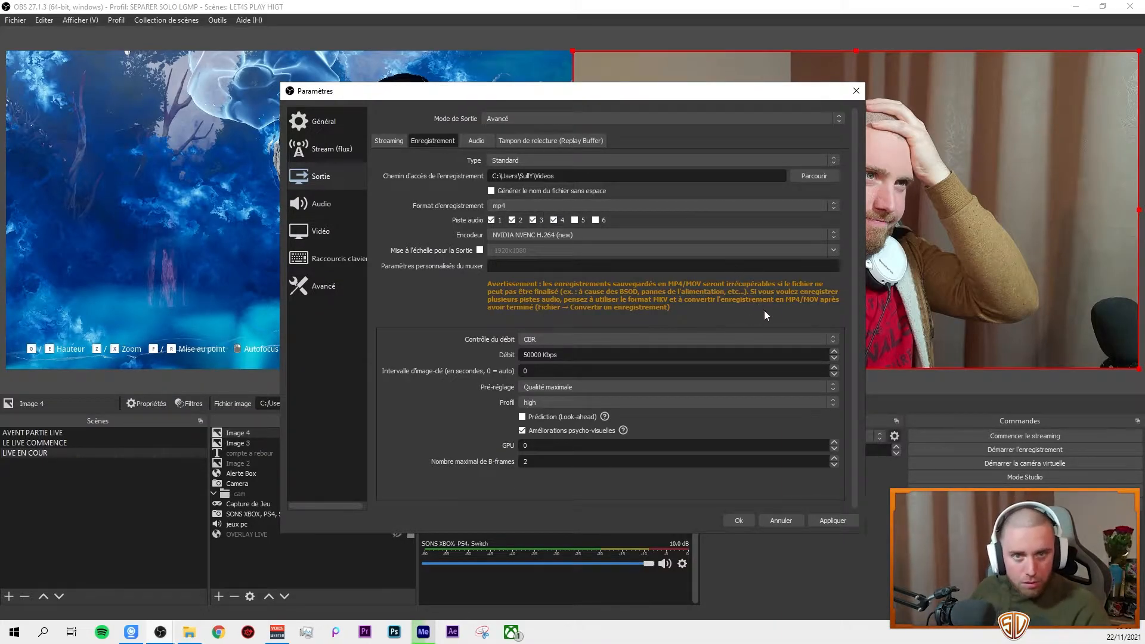
Leave the settings and view the recording conversion tool, closing it without converting anything.
click(14, 20)
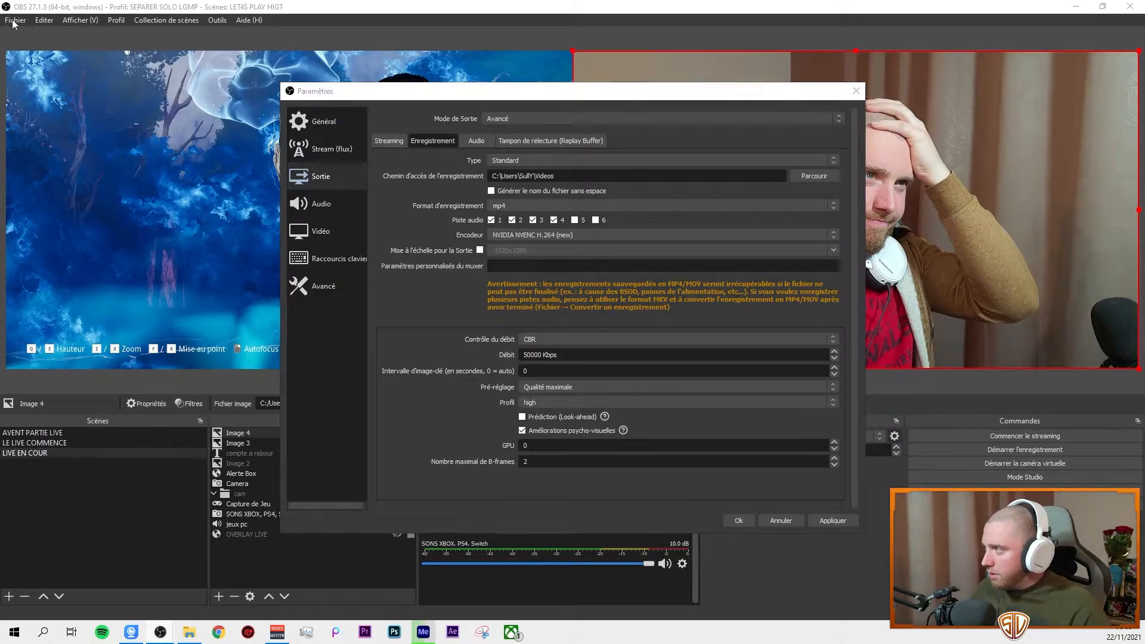
click(854, 91)
click(15, 20)
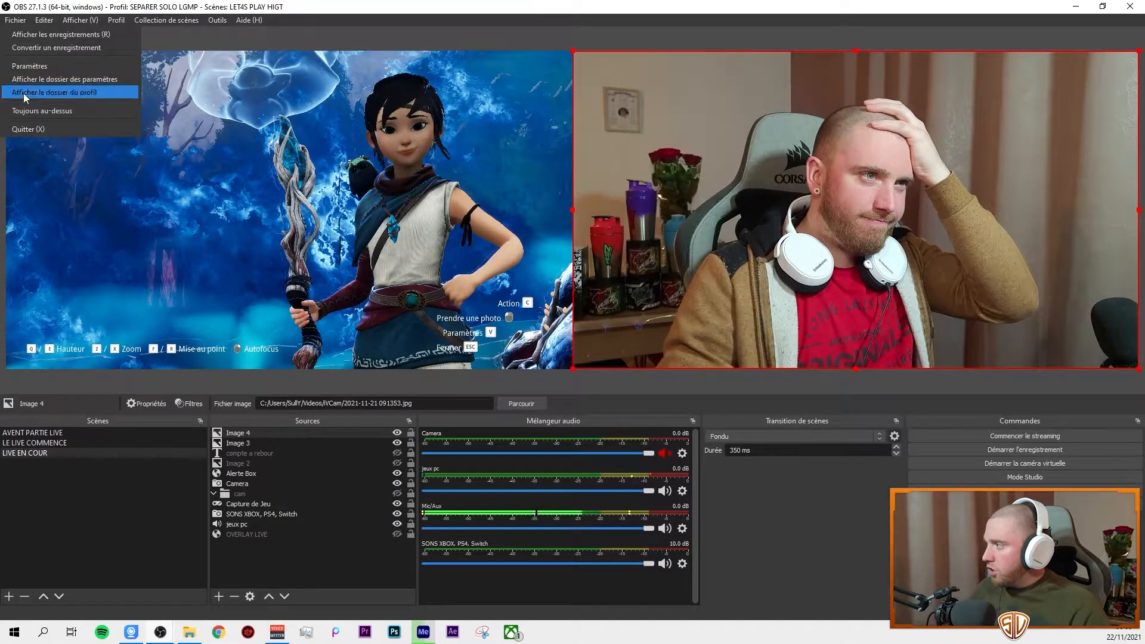
click(30, 48)
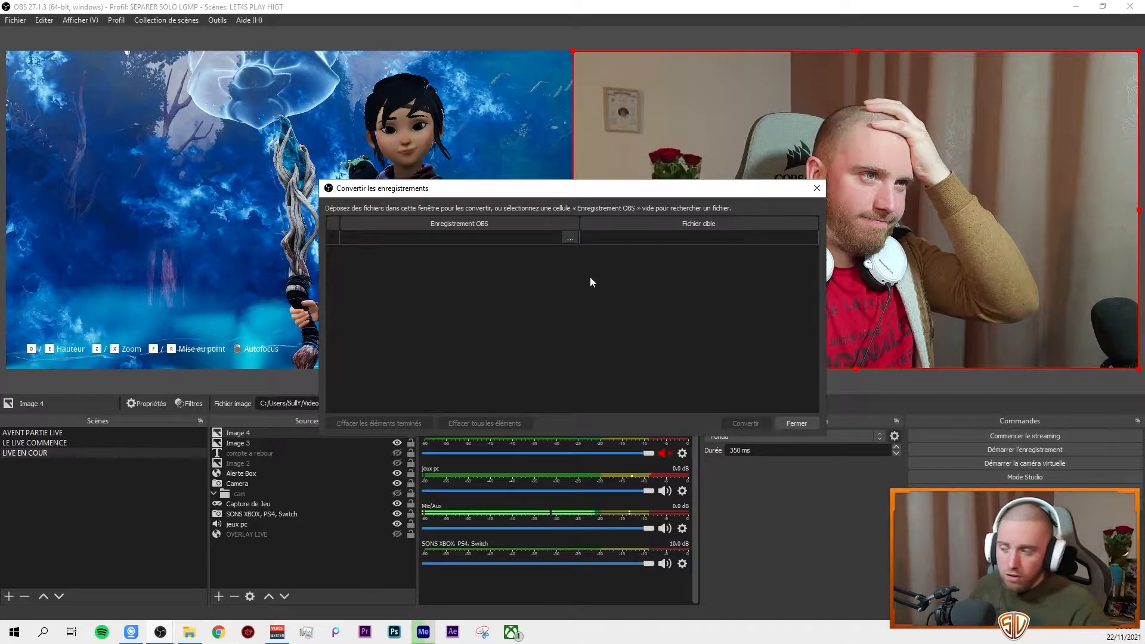
click(793, 422)
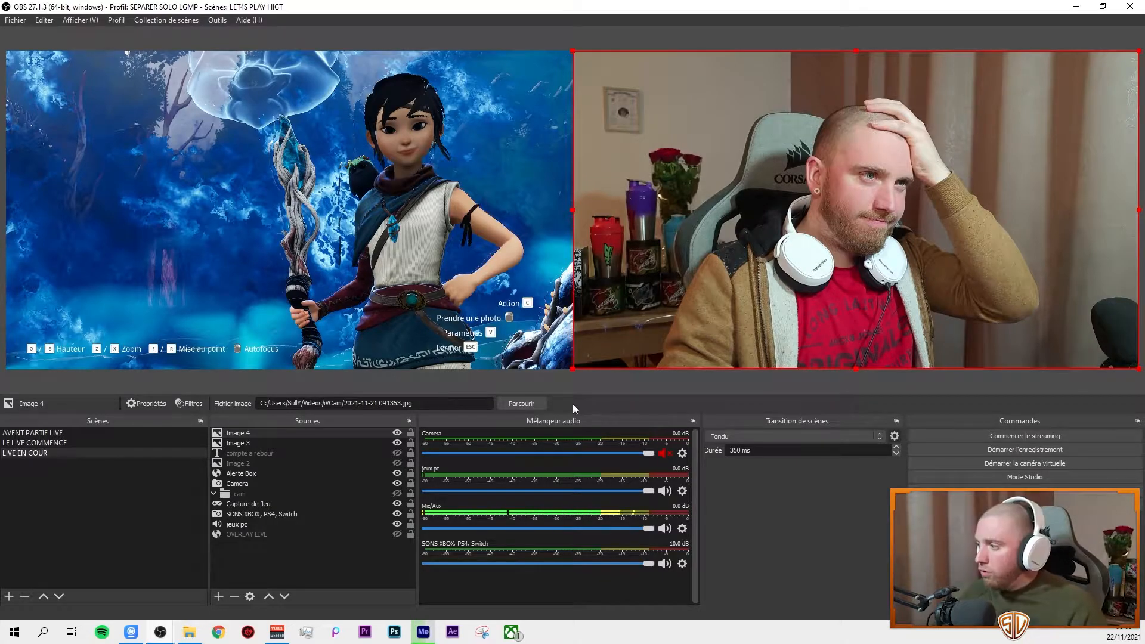
Reopen the recording output settings, compare the enabled audio tracks with the audio mixer sources, and cancel the settings.
click(1024, 490)
click(432, 140)
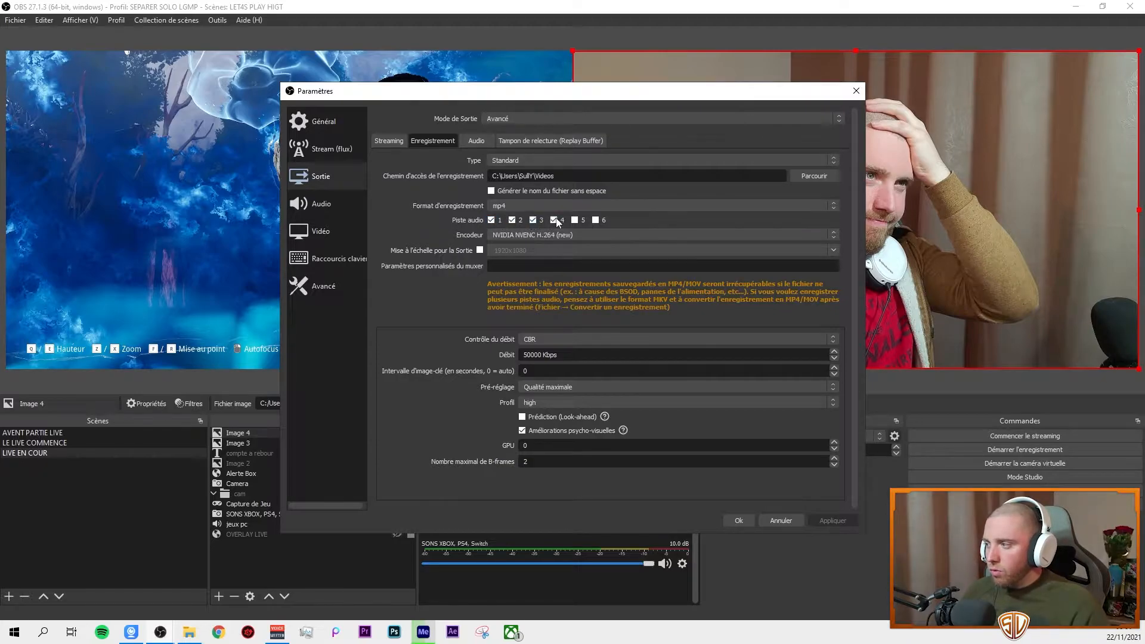
drag(666, 91, 928, 58)
drag(799, 60, 1044, 66)
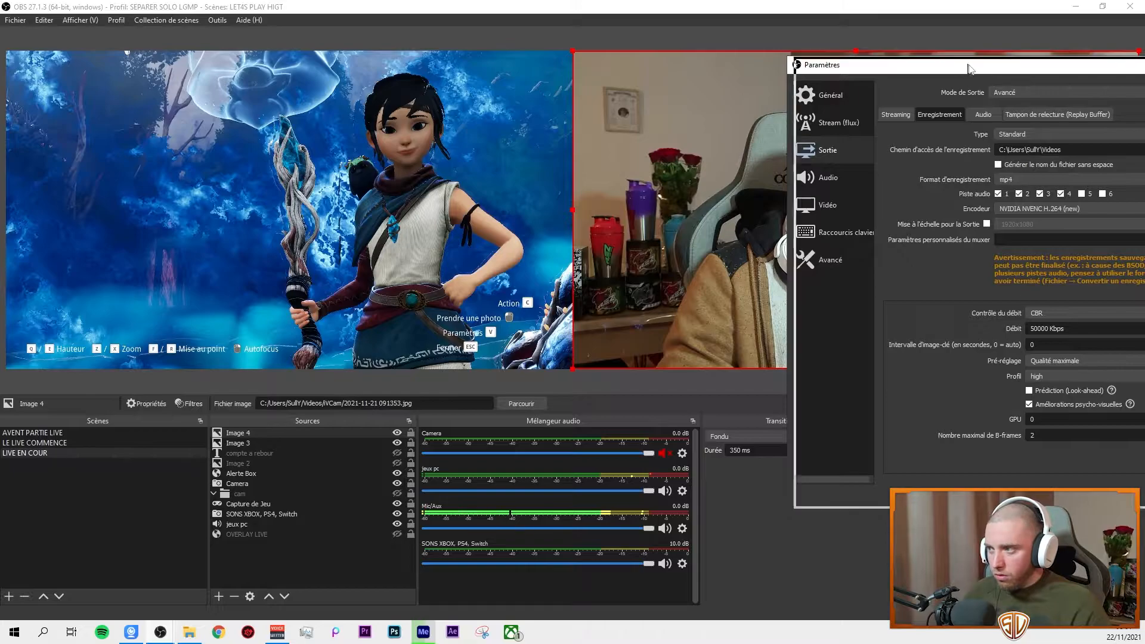
drag(966, 68, 940, 70)
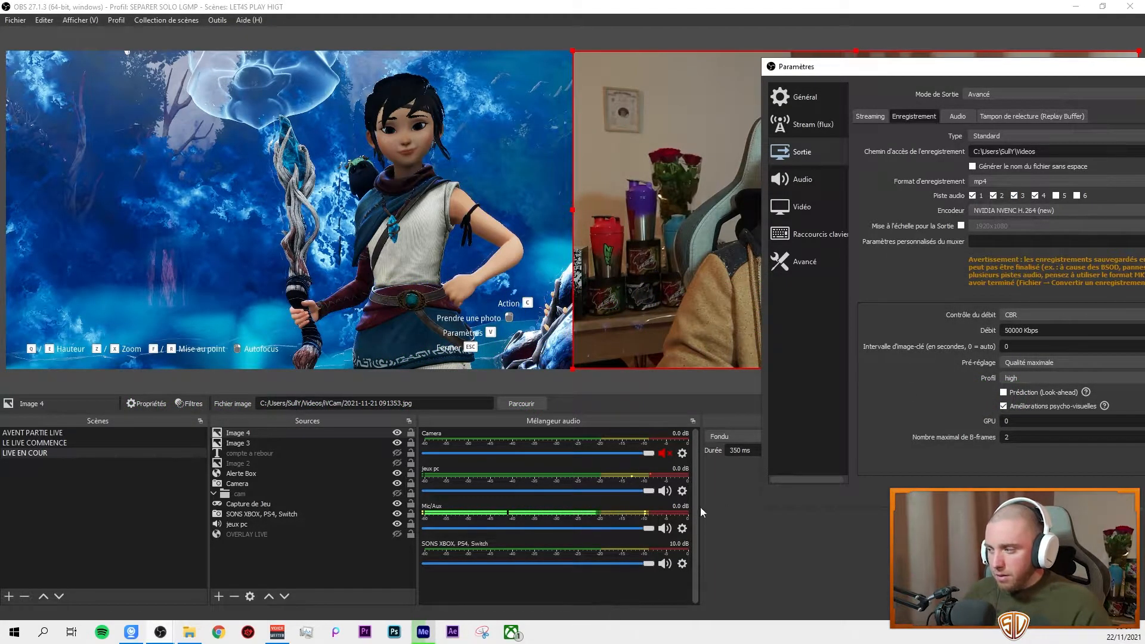
click(682, 494)
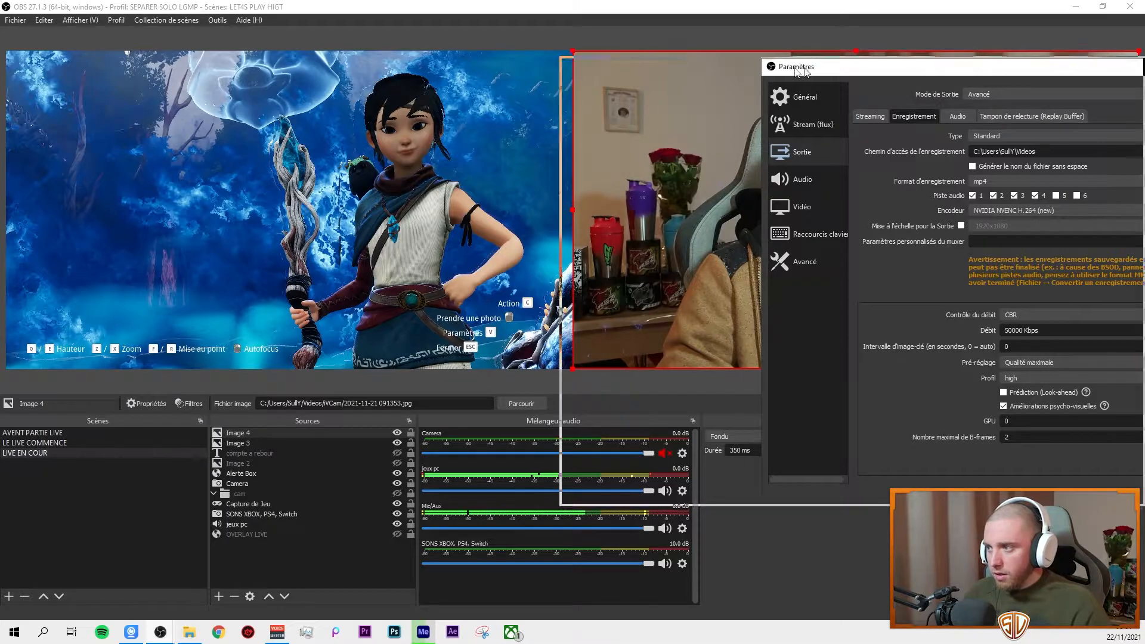
drag(864, 66, 513, 55)
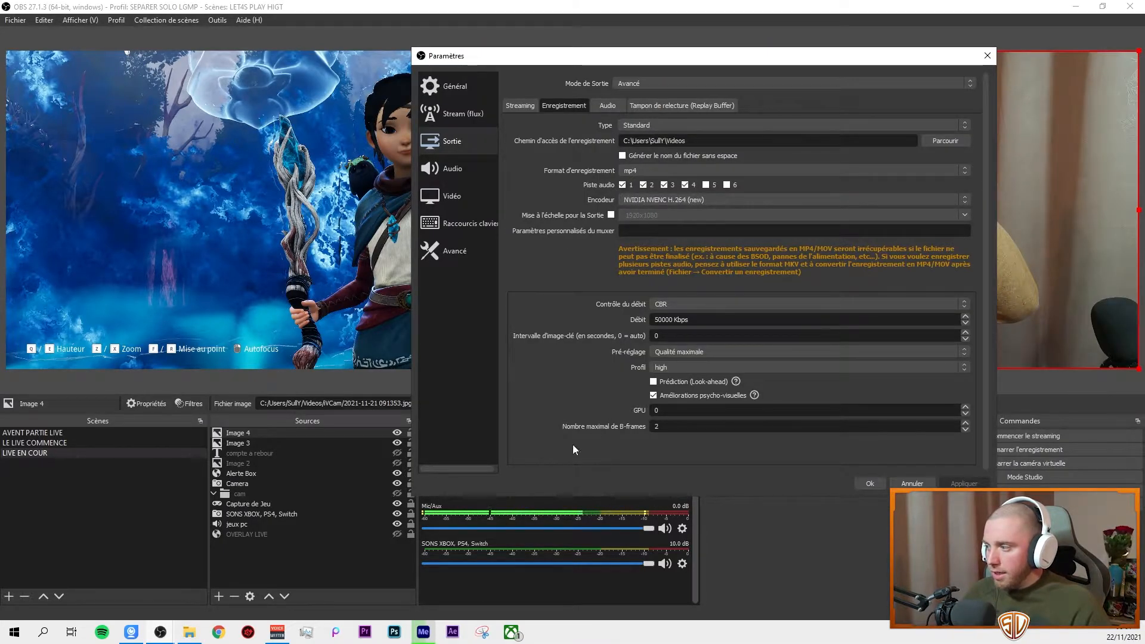
click(898, 482)
Examine the track assignments of every audio source in the advanced audio properties and close them.
click(682, 528)
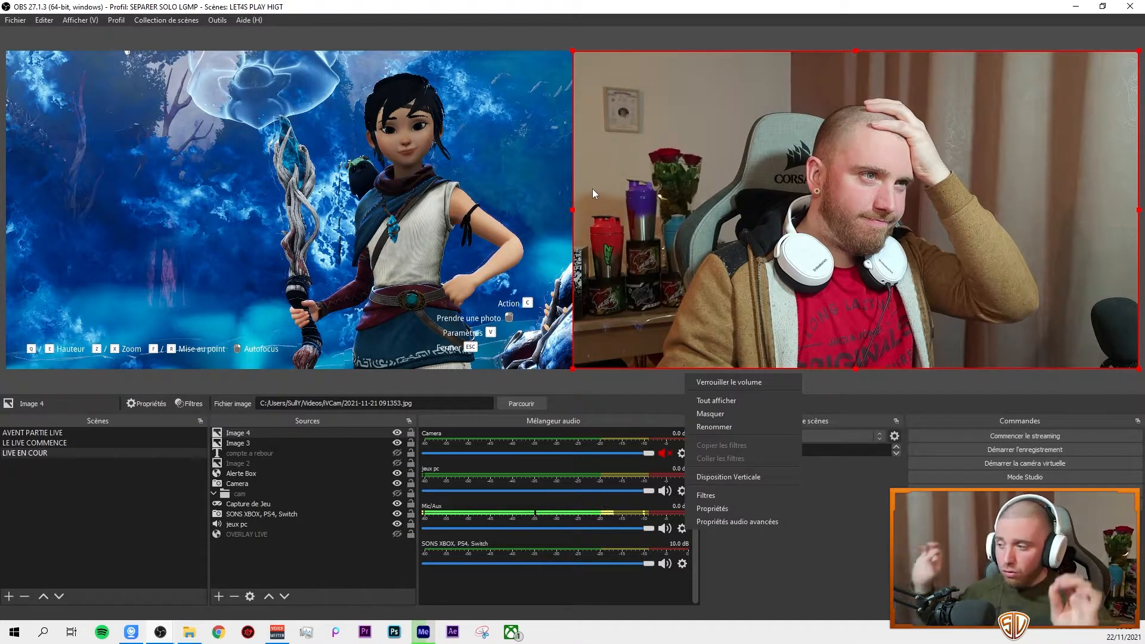
click(870, 558)
click(686, 564)
click(754, 552)
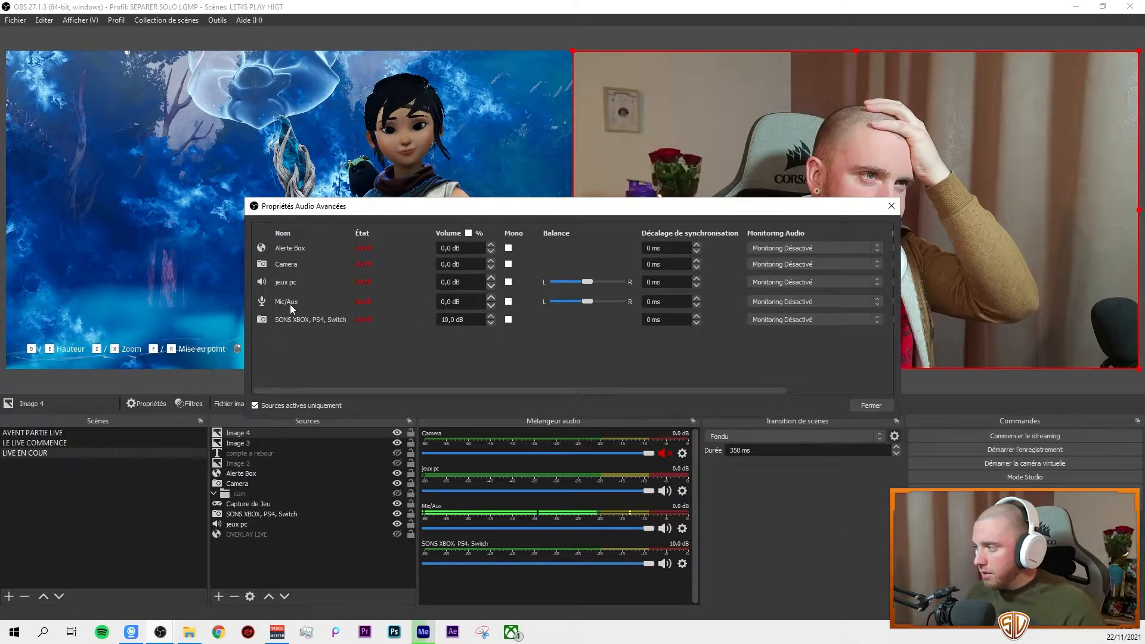
drag(426, 391, 590, 404)
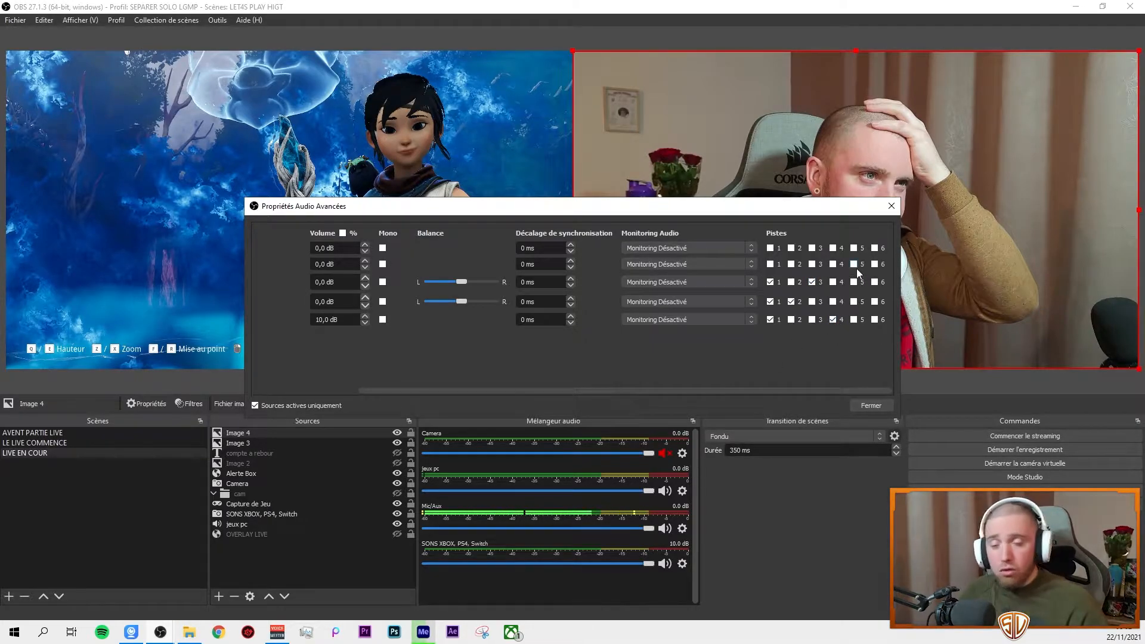
click(870, 405)
In the recording output settings, set rate control to VBR with a 40000 Kbps bitrate and a 70000 Kbps maximum bitrate.
click(321, 176)
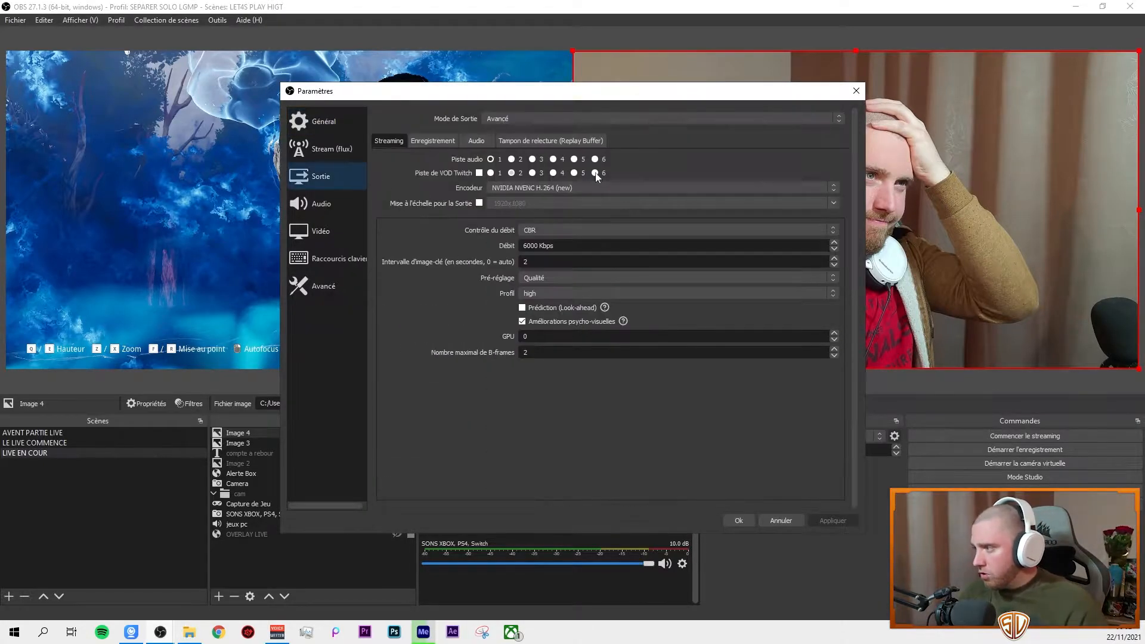
click(433, 141)
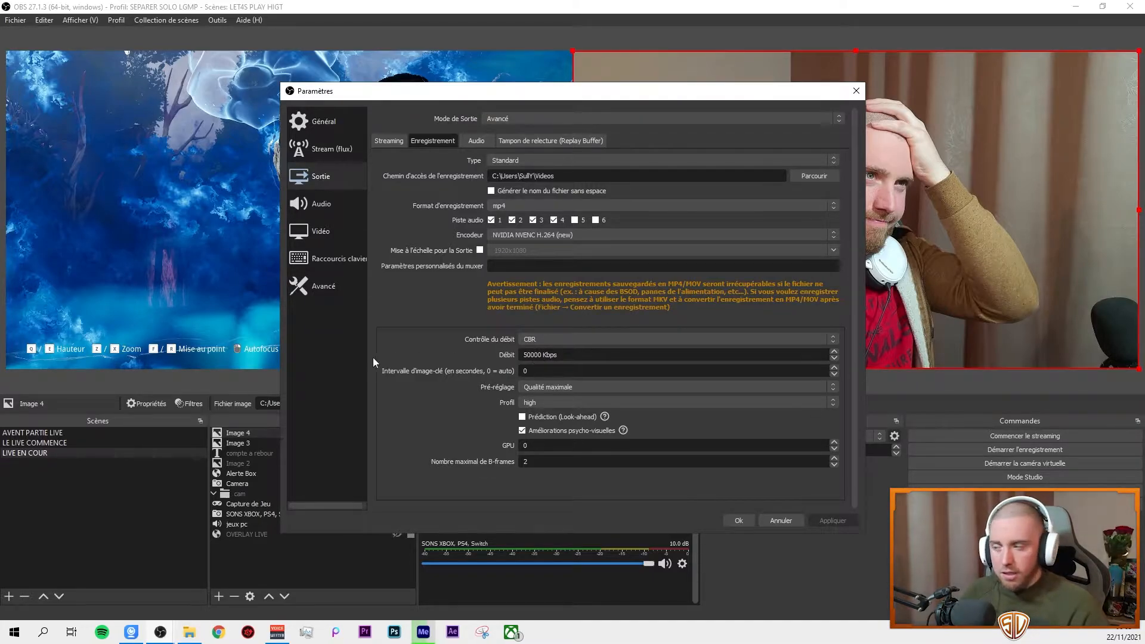
click(520, 340)
click(535, 360)
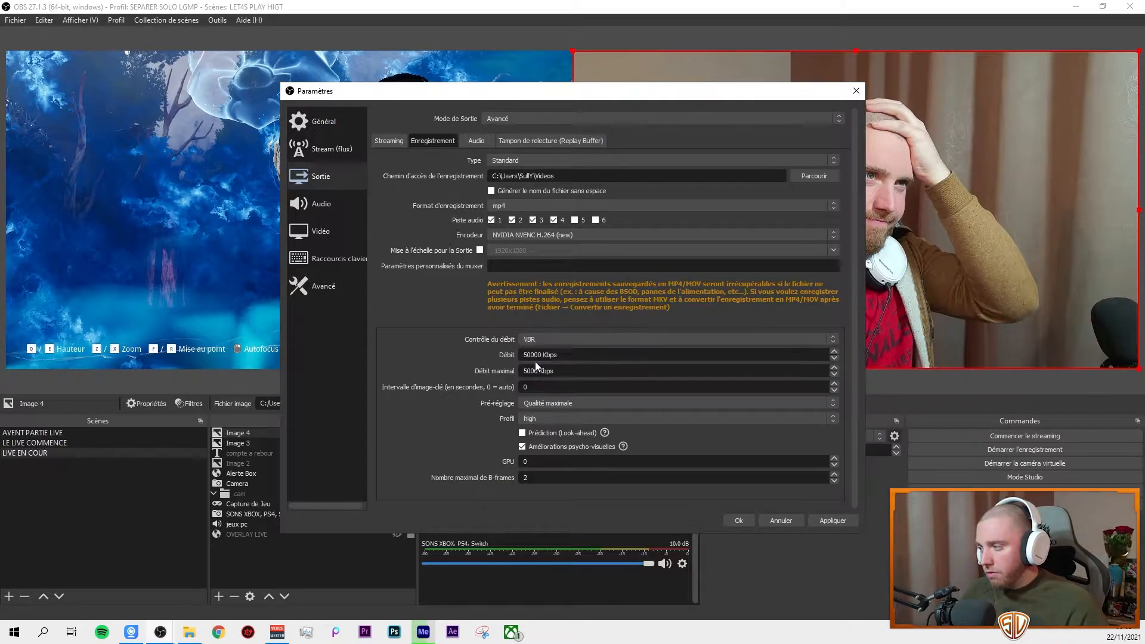
double_click(534, 369)
double_click(532, 355)
text(40)
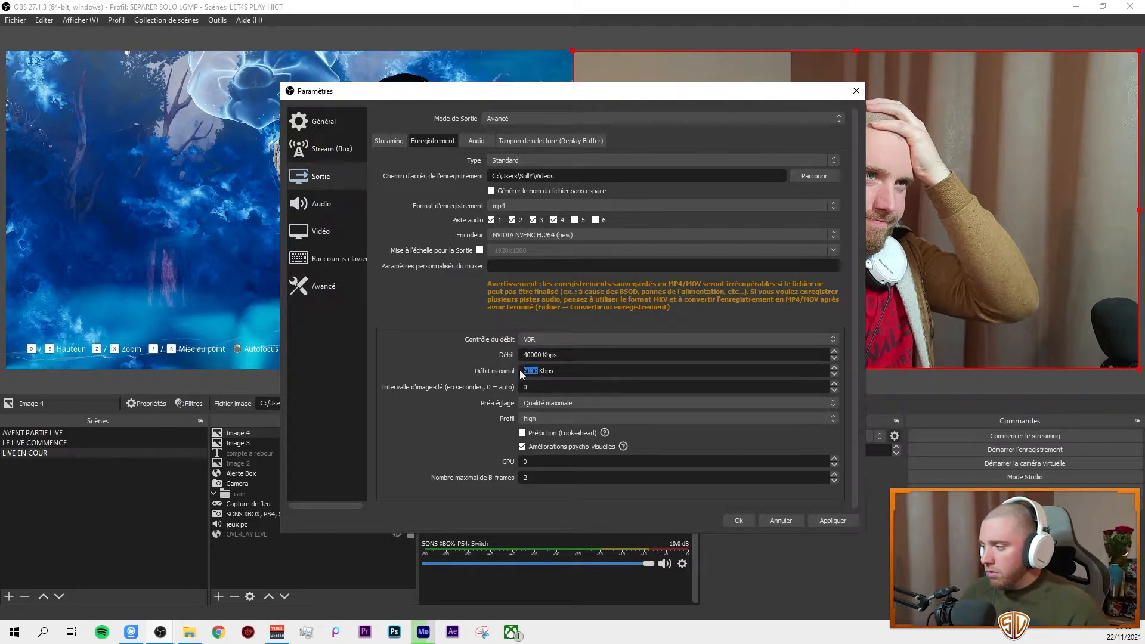
text(70000)
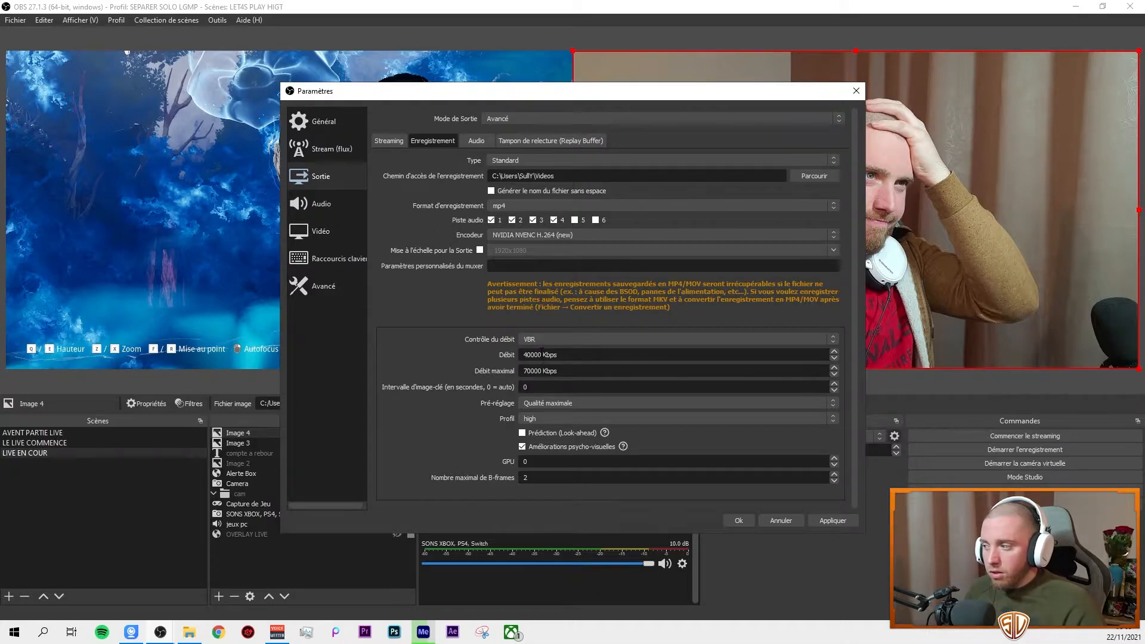
Set the recording rate control to CBR and the encoder preset to Qualité.
click(532, 339)
click(535, 349)
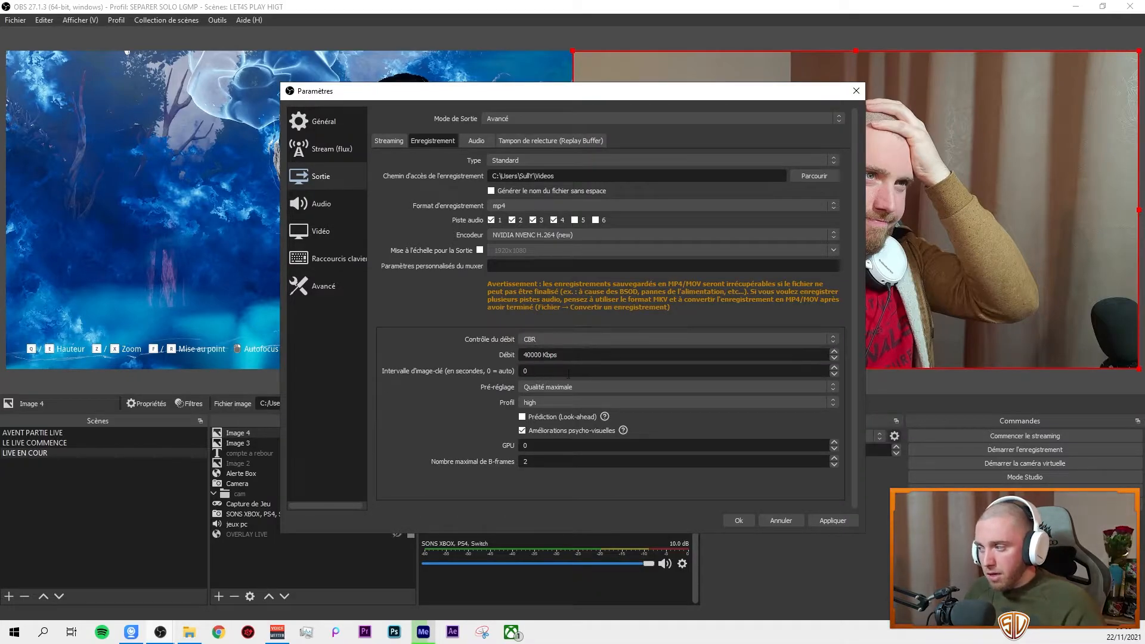
click(627, 388)
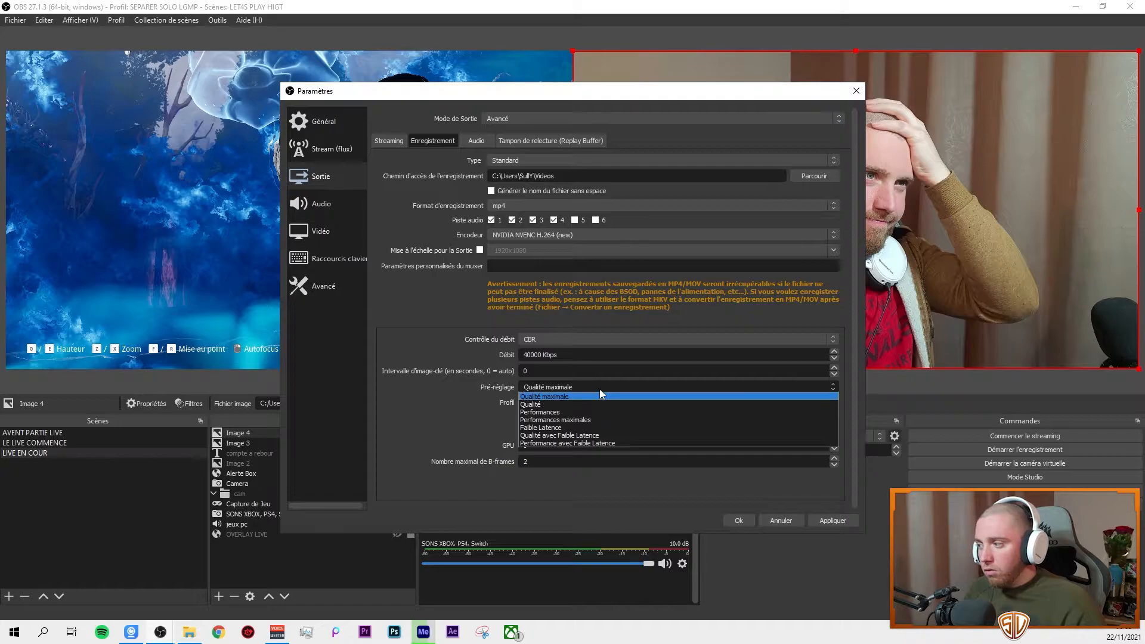
click(599, 388)
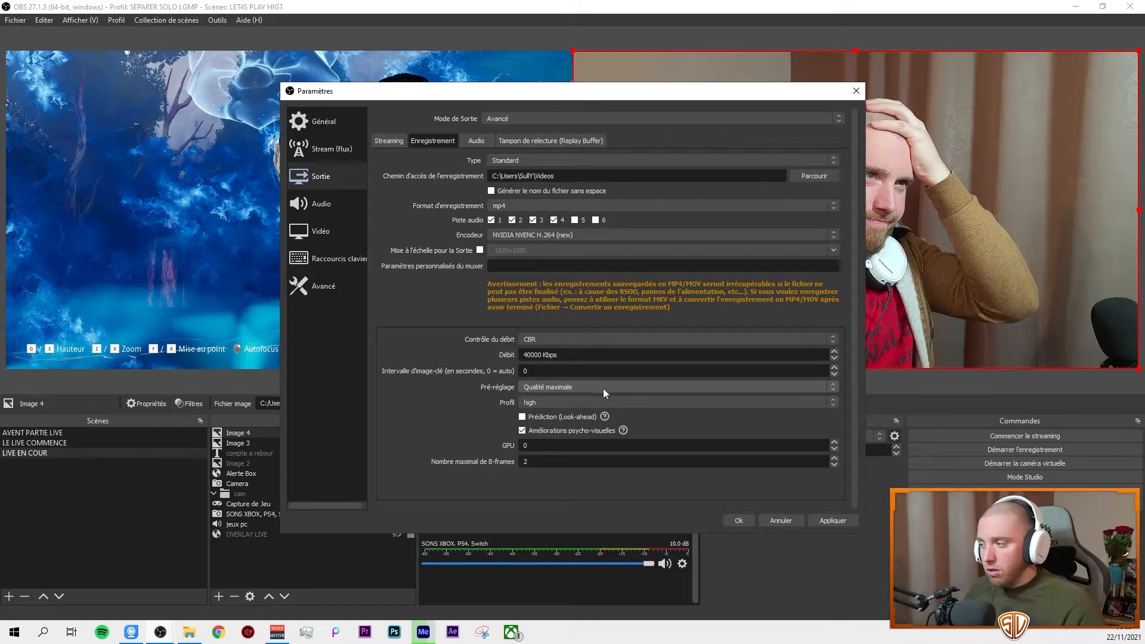
click(602, 387)
click(583, 402)
click(574, 388)
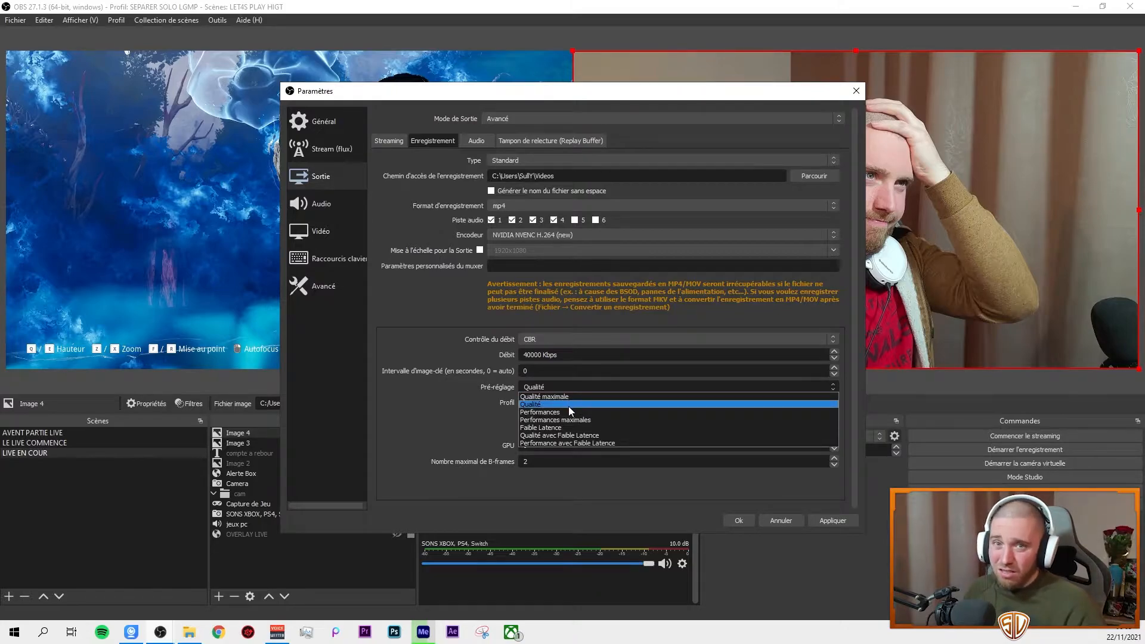
click(565, 410)
click(564, 388)
click(564, 395)
click(565, 390)
click(562, 401)
Review the encoder profile and preset choices, keeping the high profile and the Qualité preset.
click(562, 403)
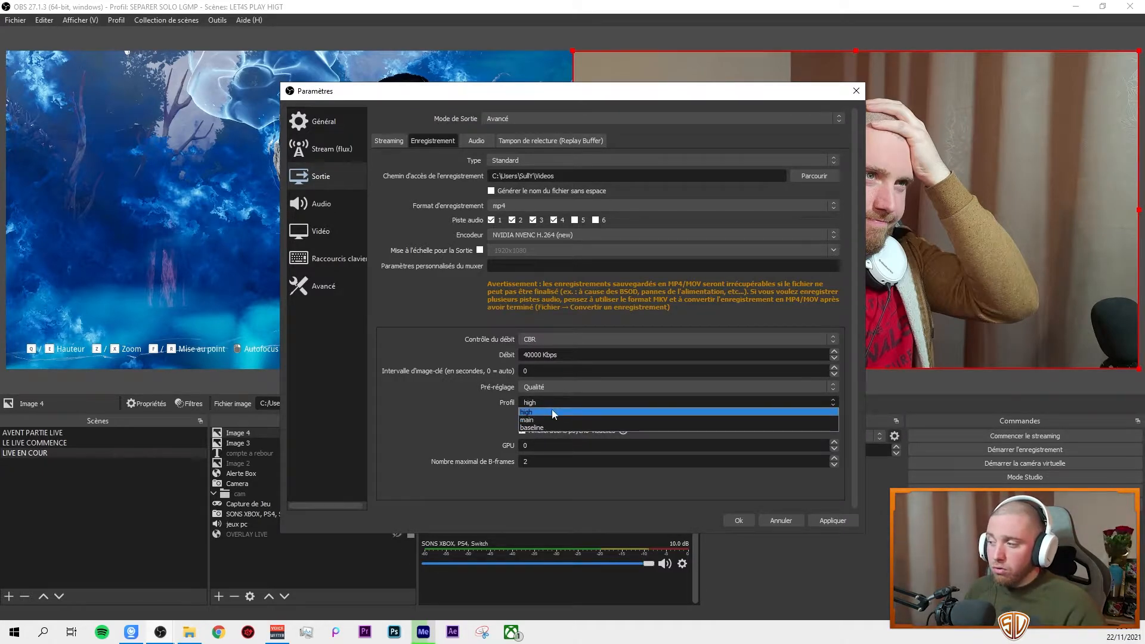
click(552, 412)
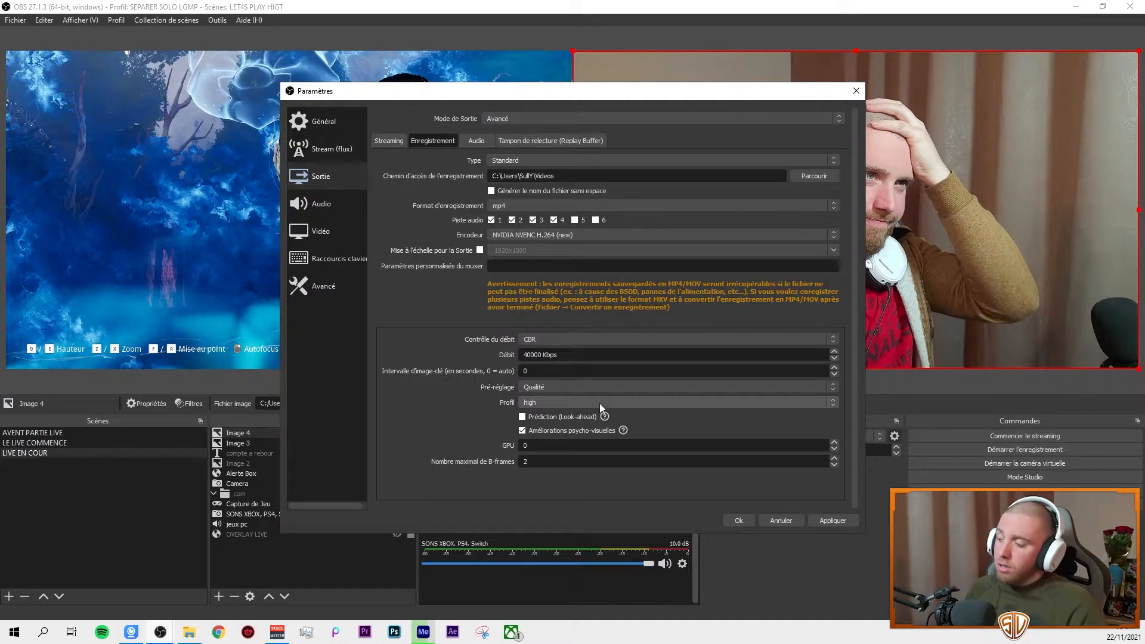
click(577, 385)
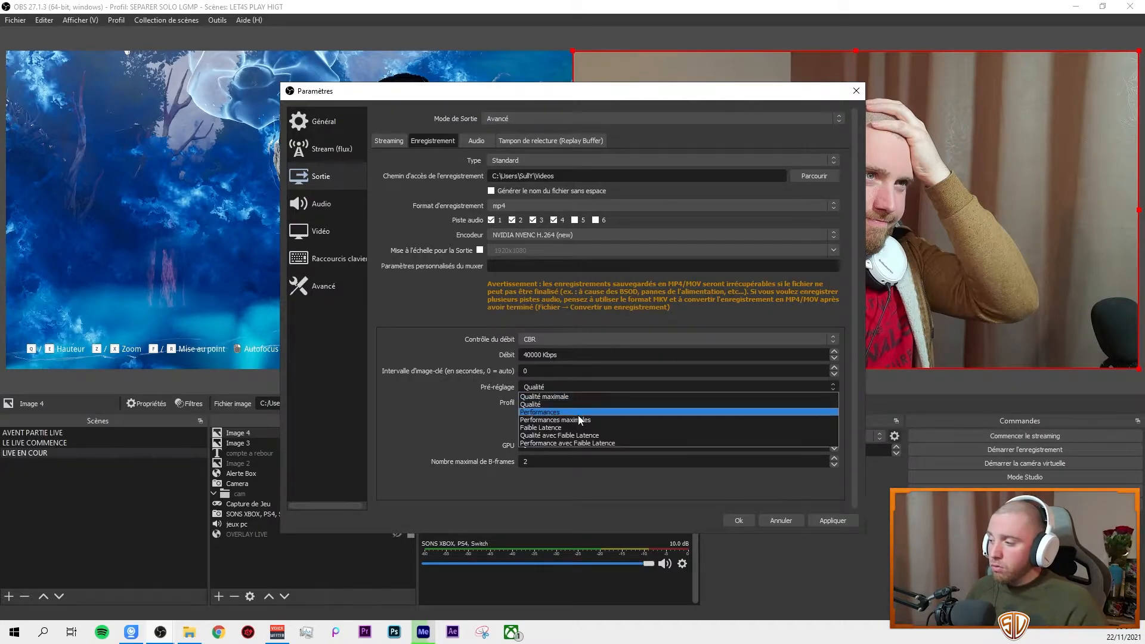
click(575, 382)
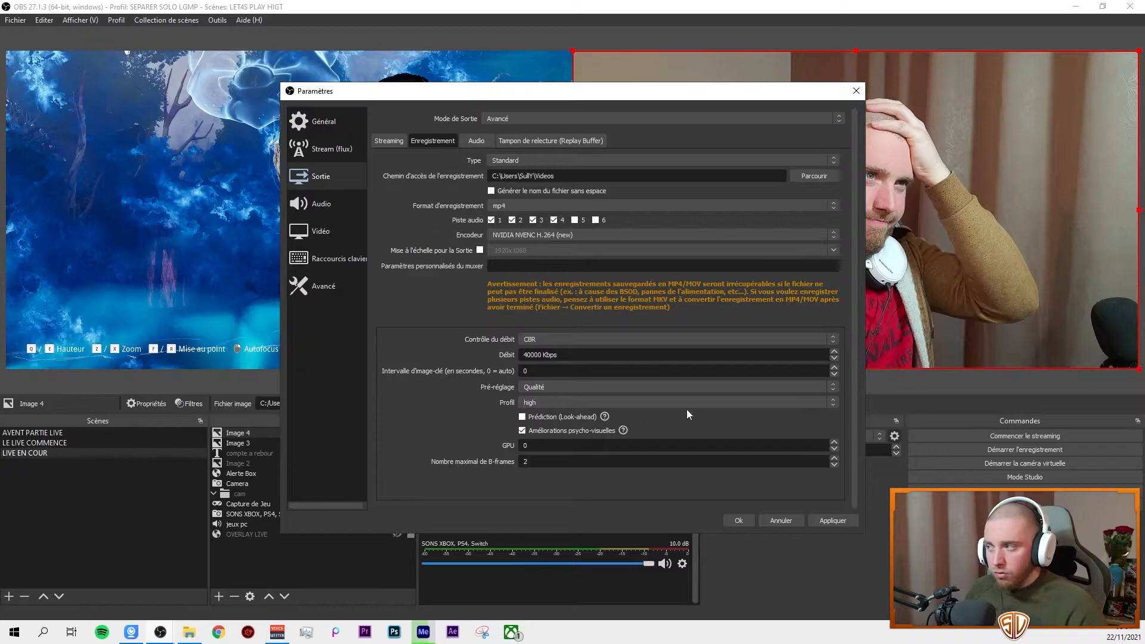
Examine the per-track audio bitrate choices, replay buffer, output mode and global audio device settings, keeping the output mode at Avancé.
click(475, 141)
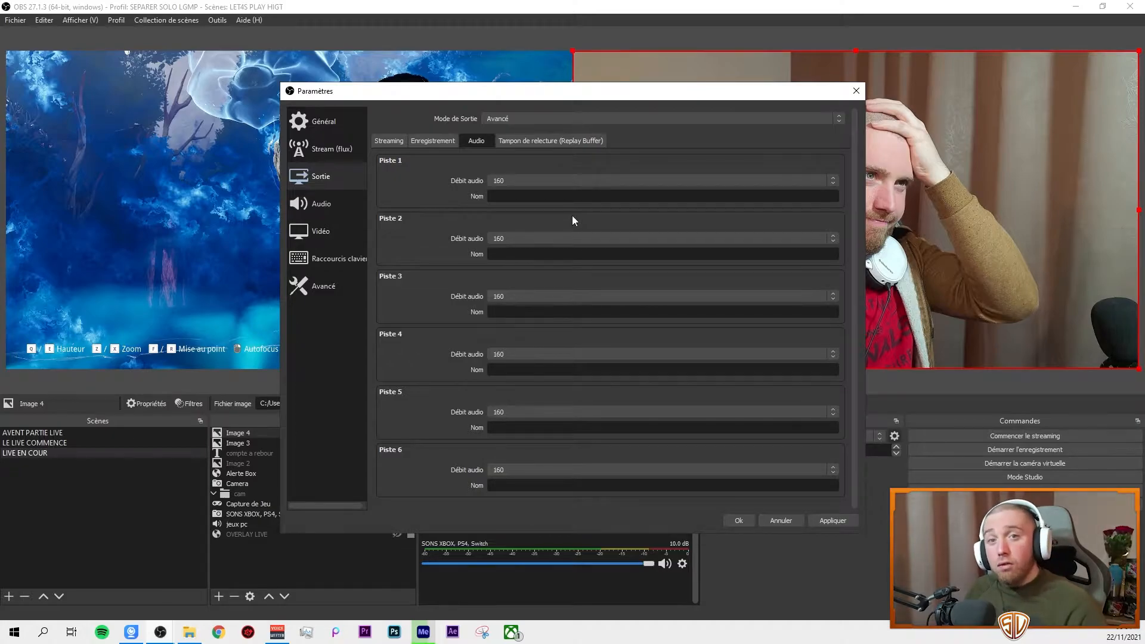
click(506, 178)
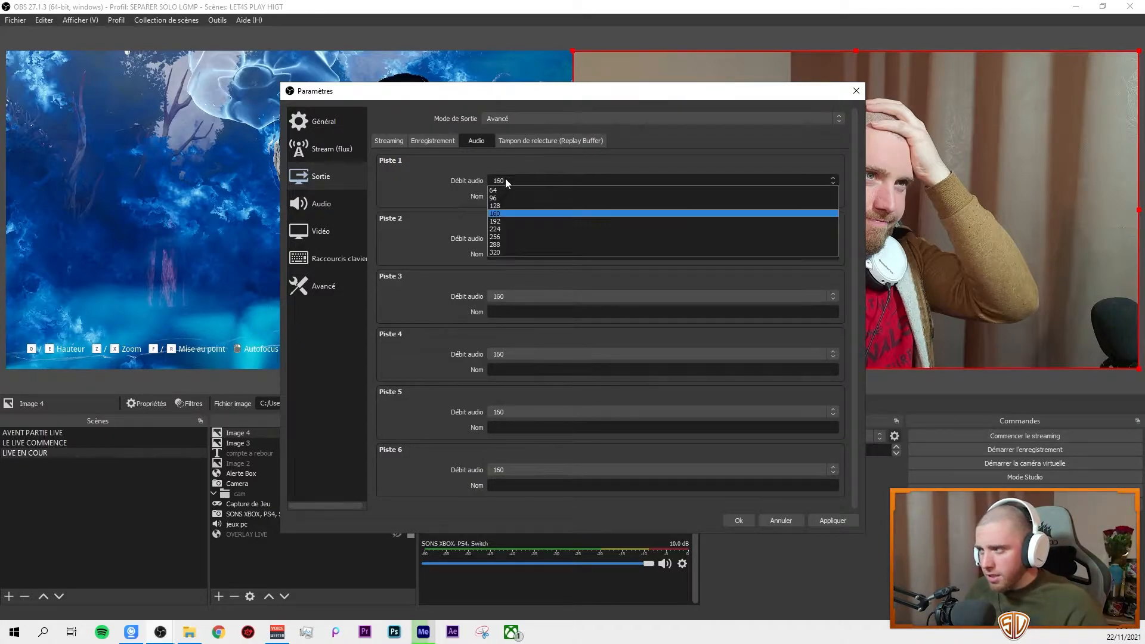
click(520, 178)
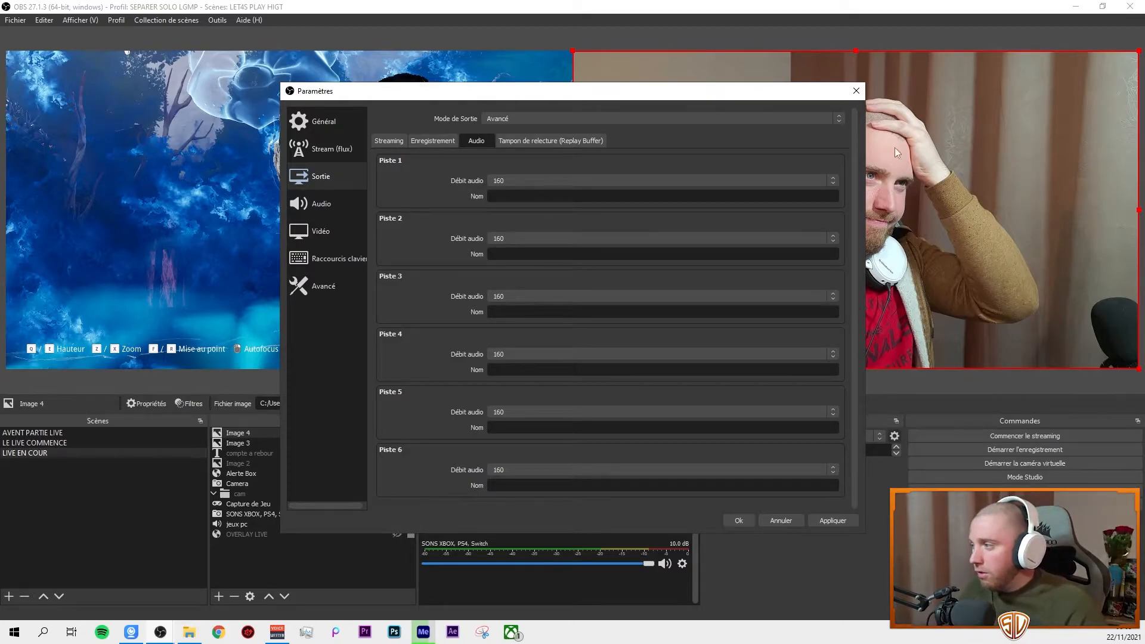
click(586, 144)
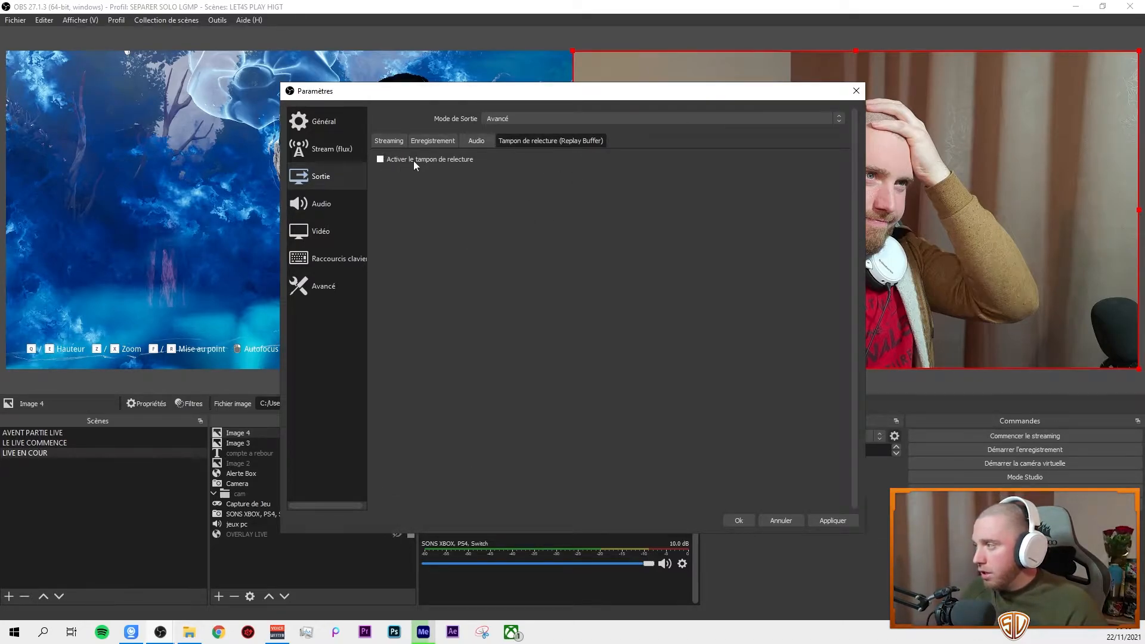
click(562, 121)
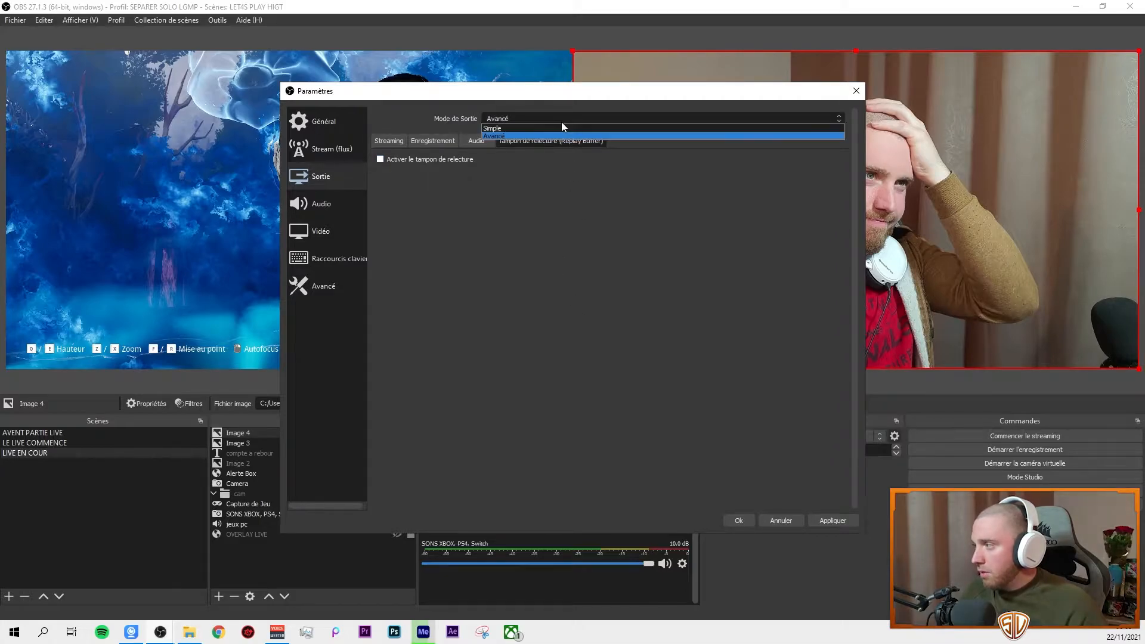
click(537, 138)
click(334, 204)
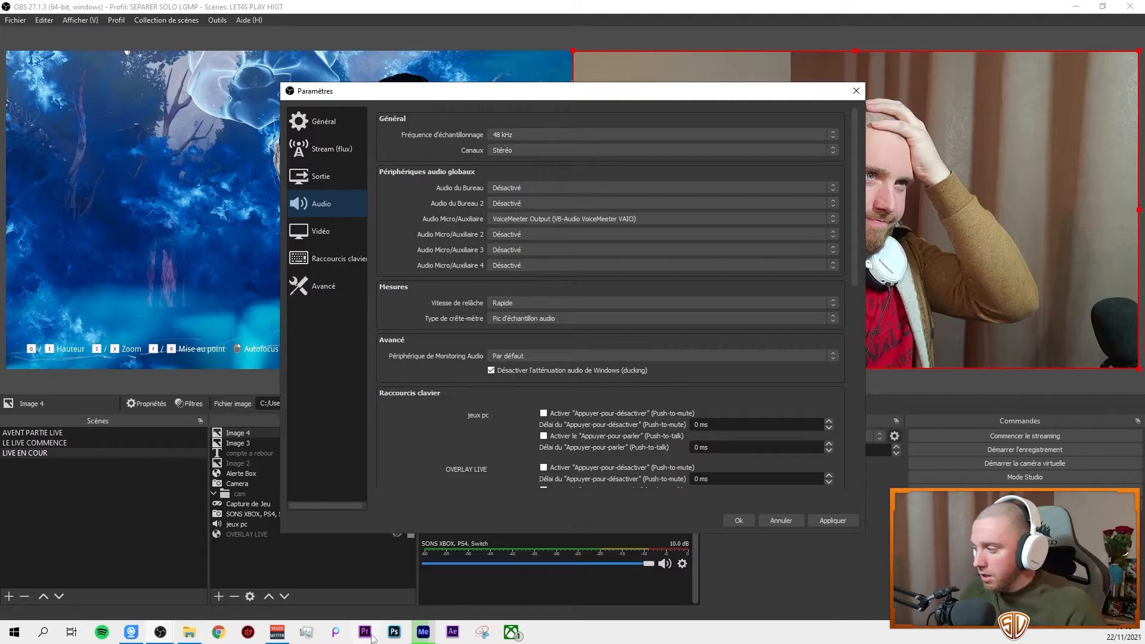
click(284, 633)
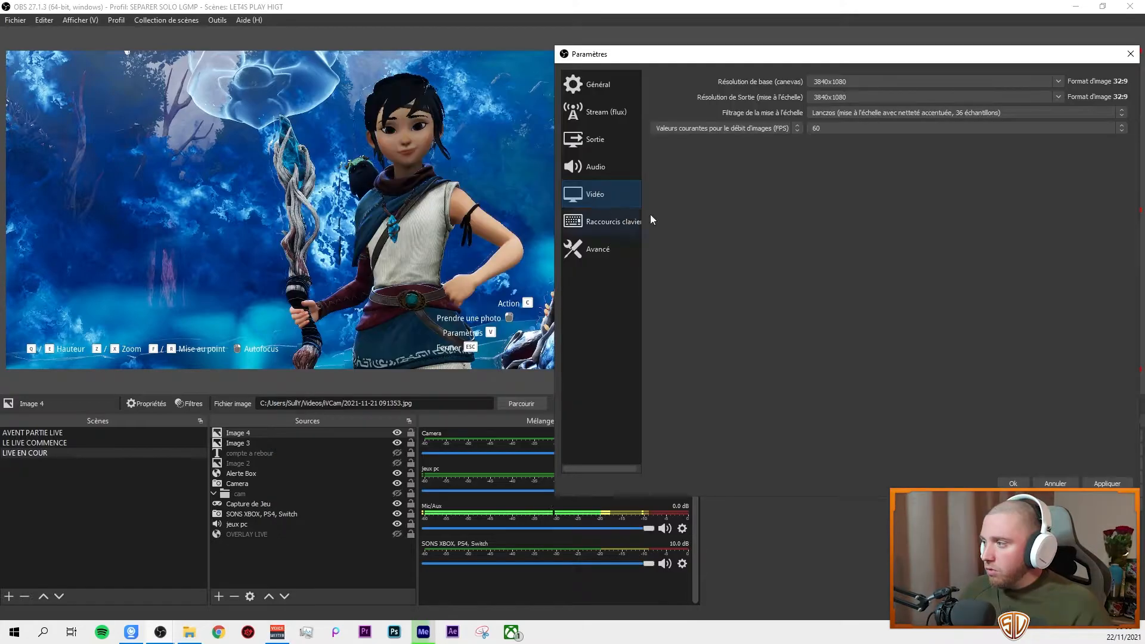
Examine the base canvas resolution and the available scaled output resolutions in the video settings.
drag(933, 55, 644, 74)
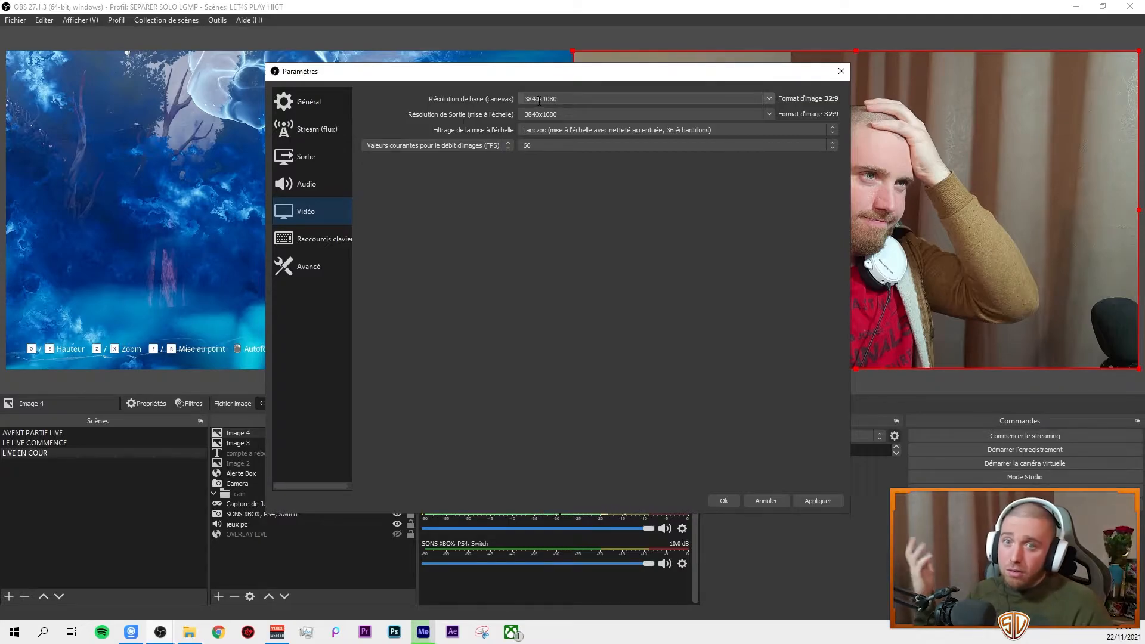
drag(539, 99, 519, 99)
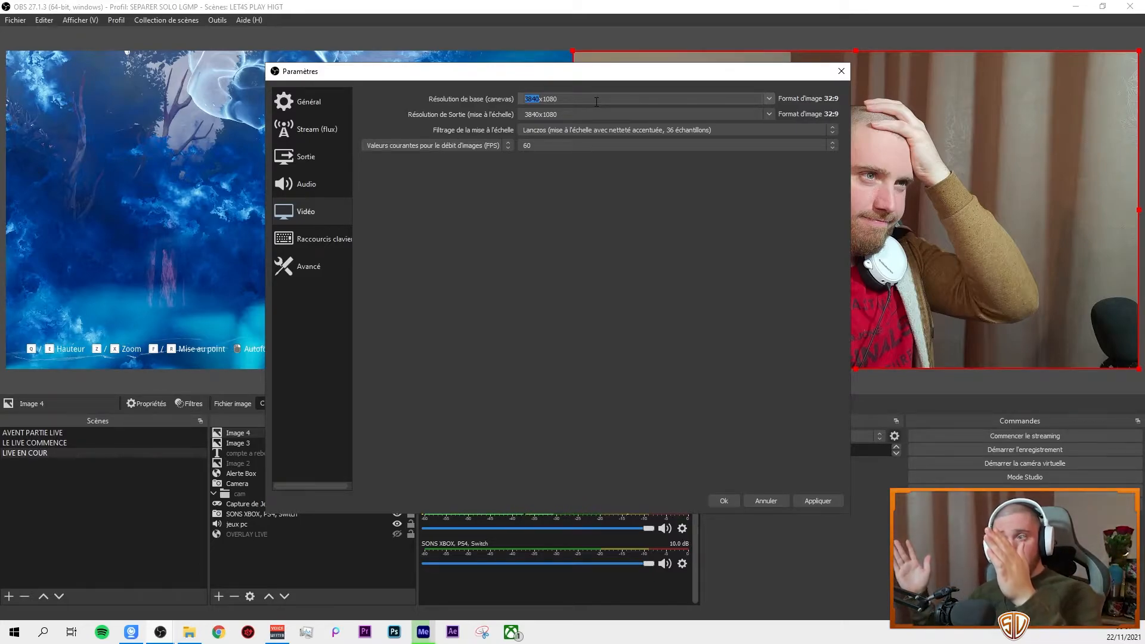
click(670, 127)
click(567, 115)
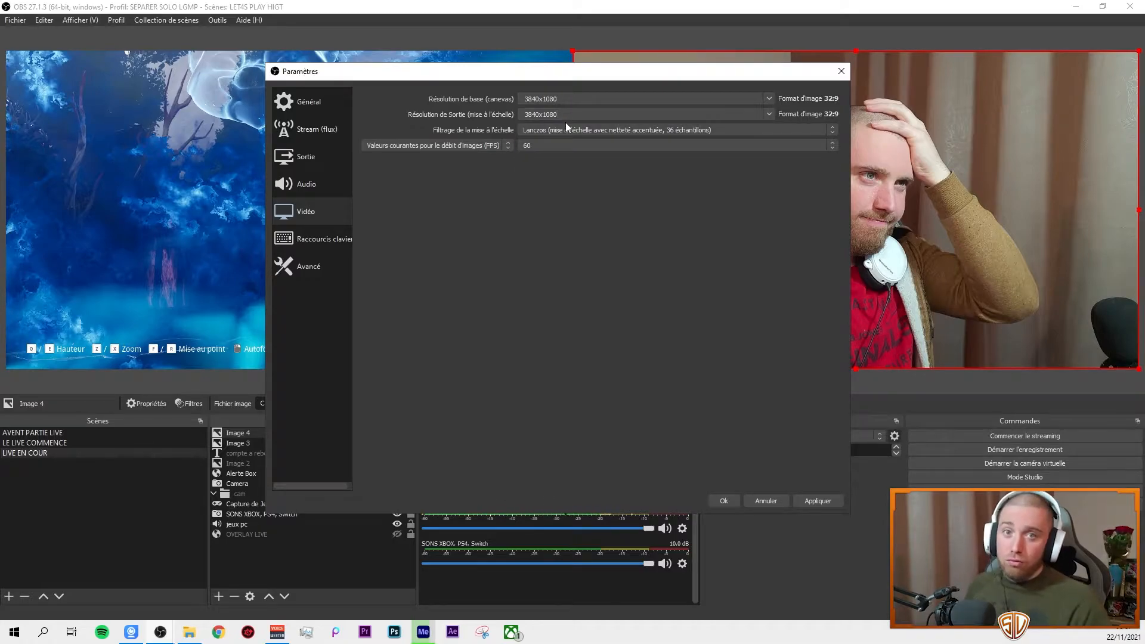
click(768, 114)
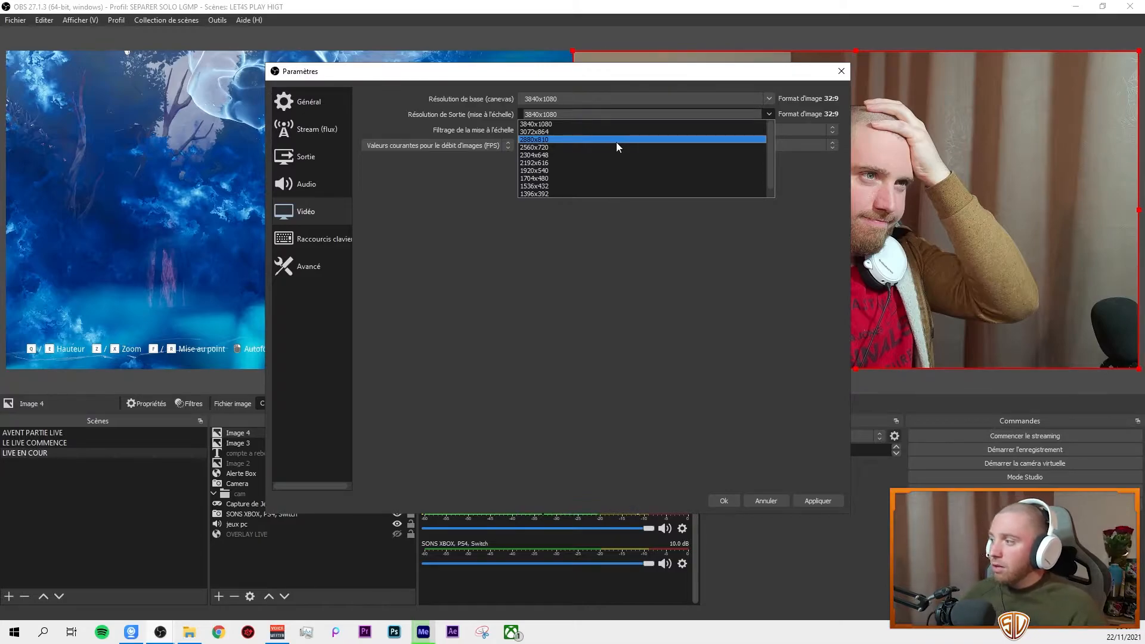
click(610, 280)
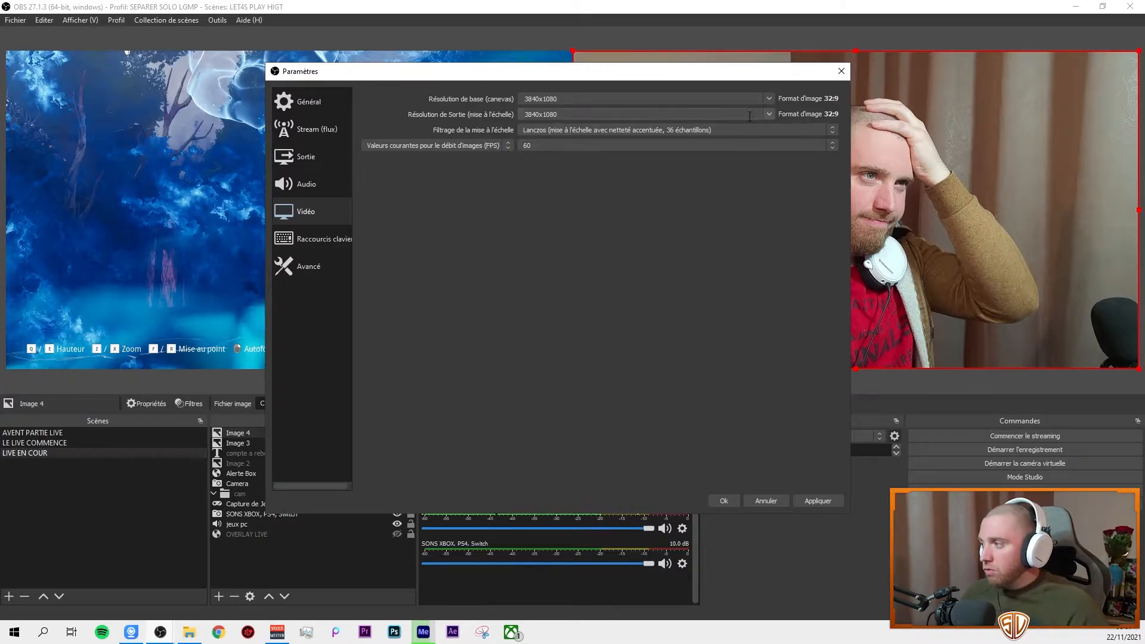
Try 2880x810 as the scaled output resolution and restore it to 3840x1080.
click(769, 114)
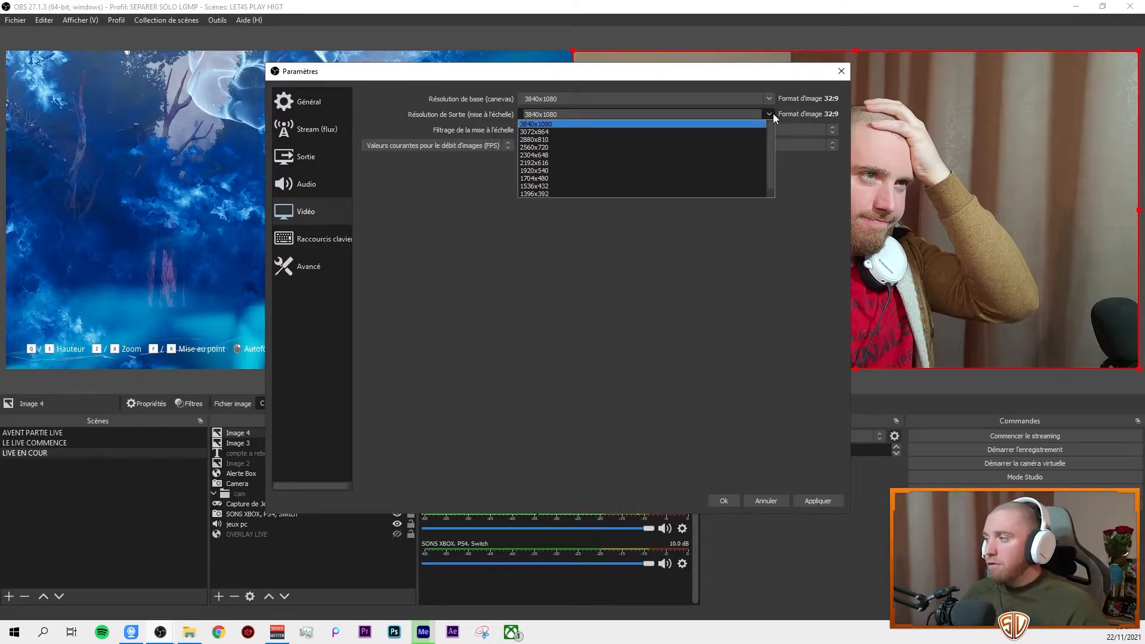
click(736, 142)
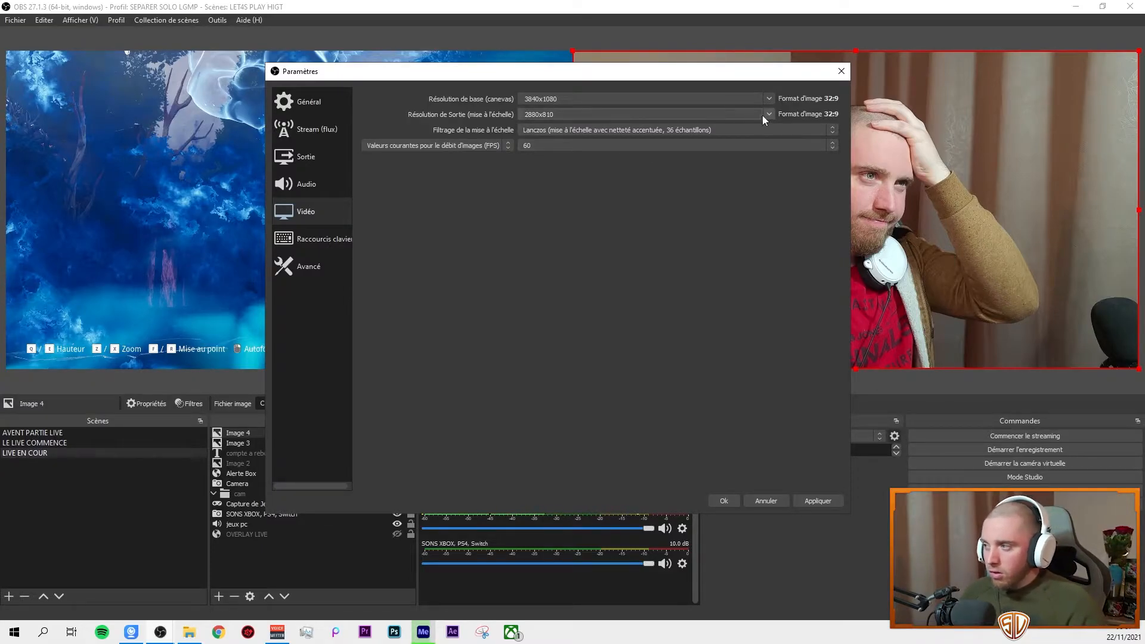
click(715, 114)
click(684, 124)
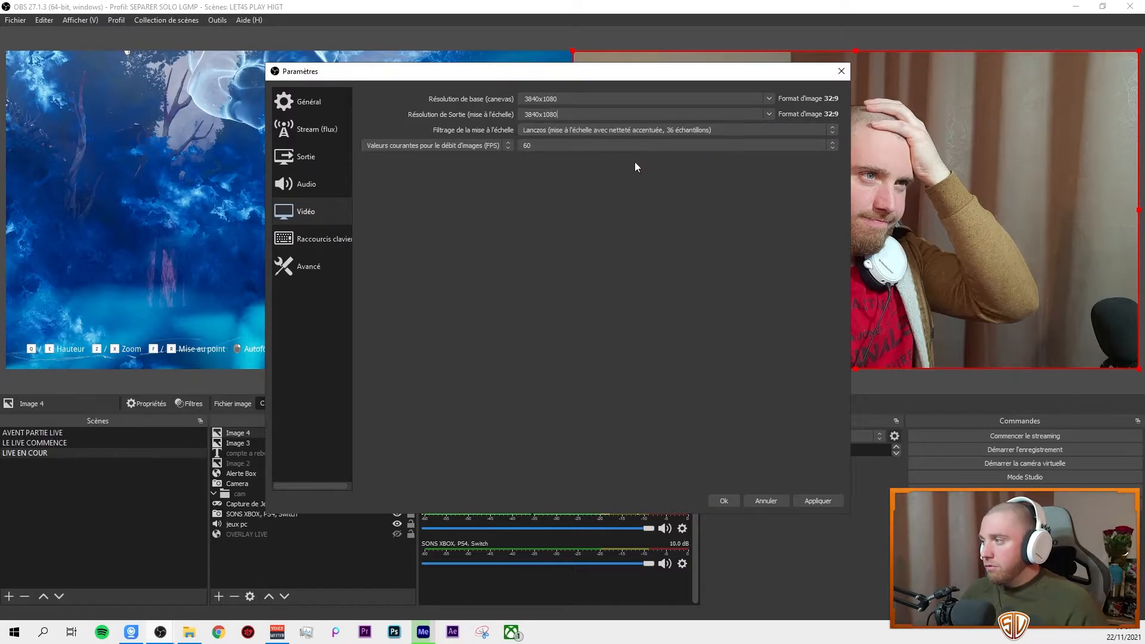
Review the output resolution and downscale filter choices, keeping 3840x1080 and the Lanczos filter.
click(761, 114)
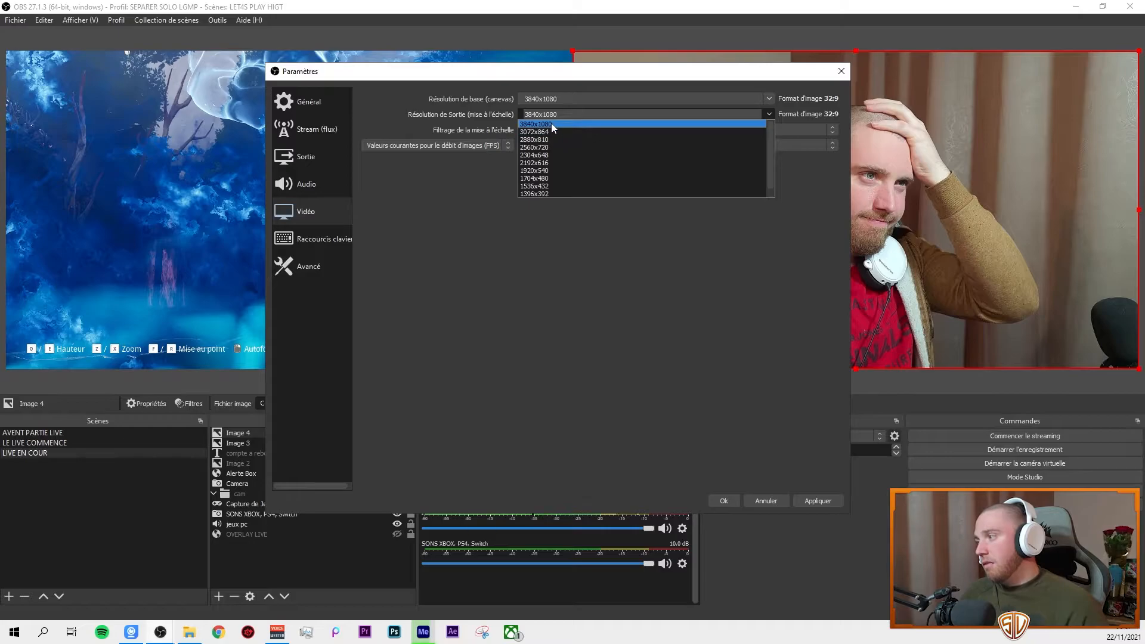
click(785, 273)
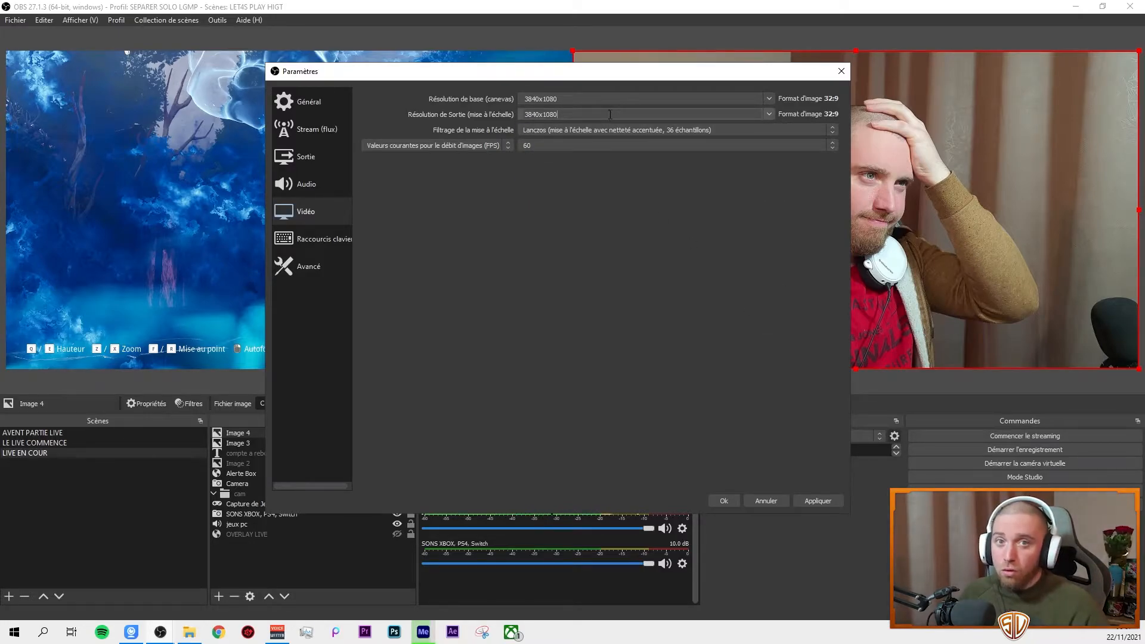
click(610, 114)
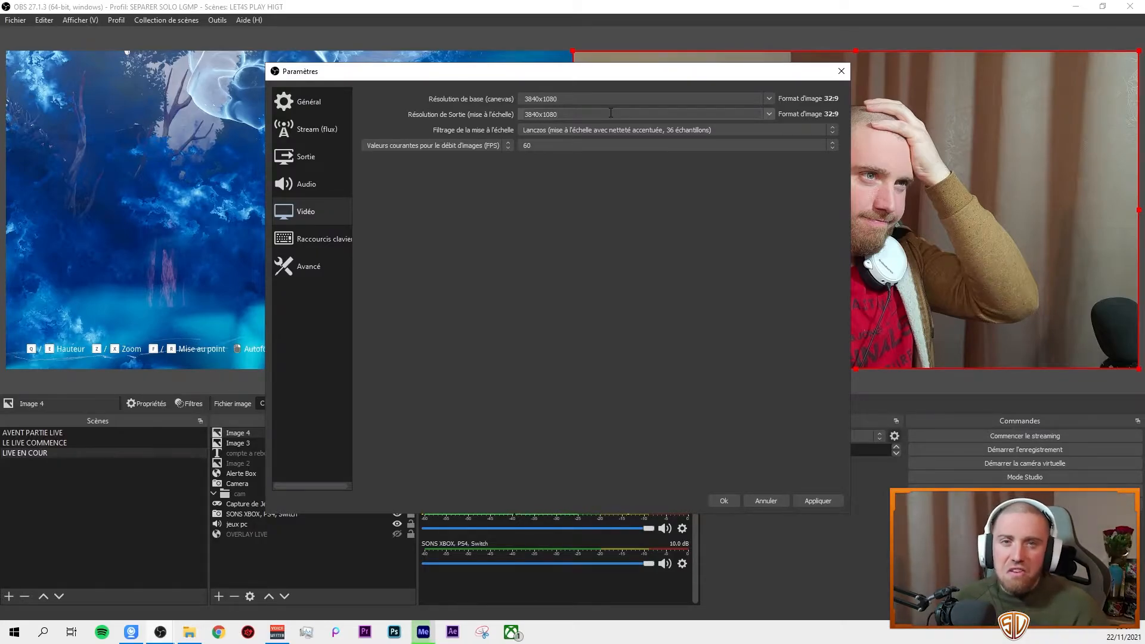
click(610, 113)
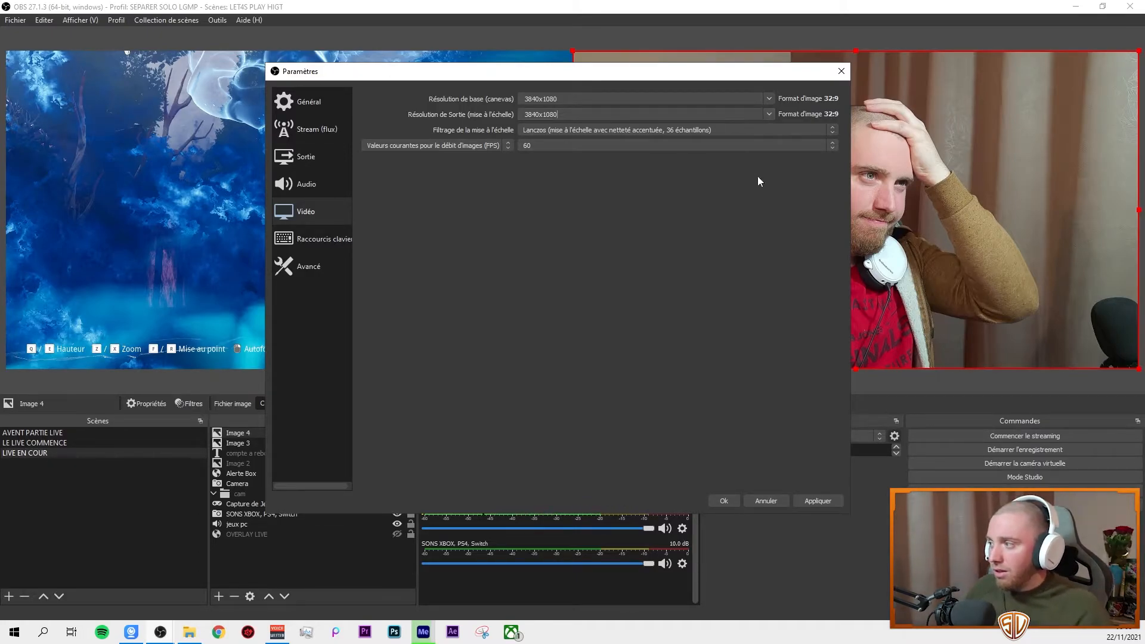
click(768, 114)
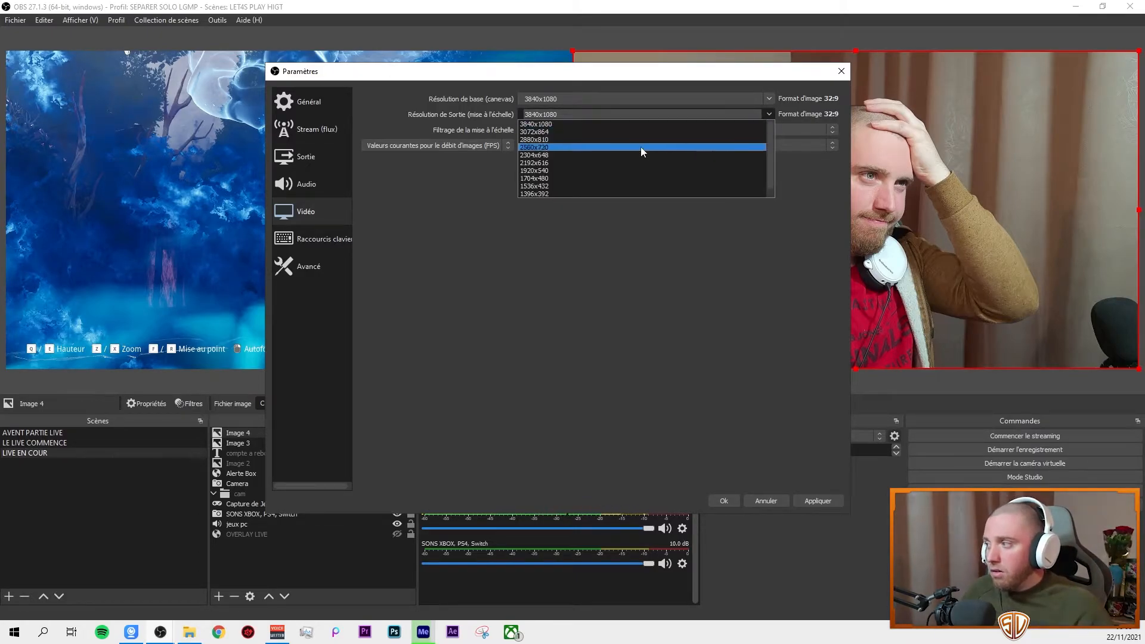
click(724, 321)
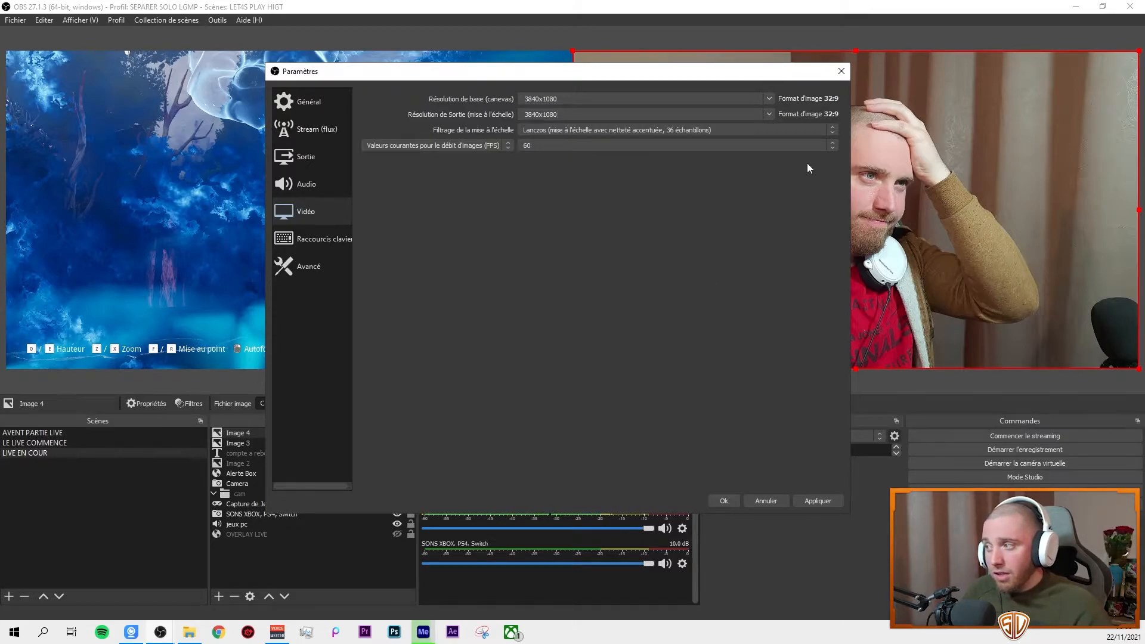
click(814, 130)
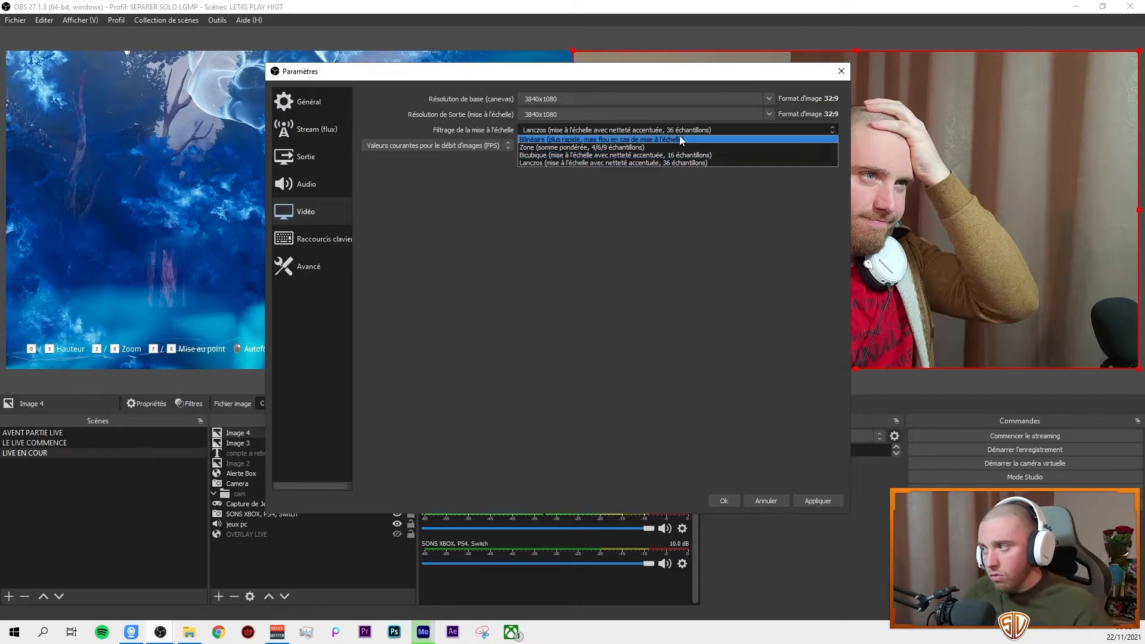
click(735, 296)
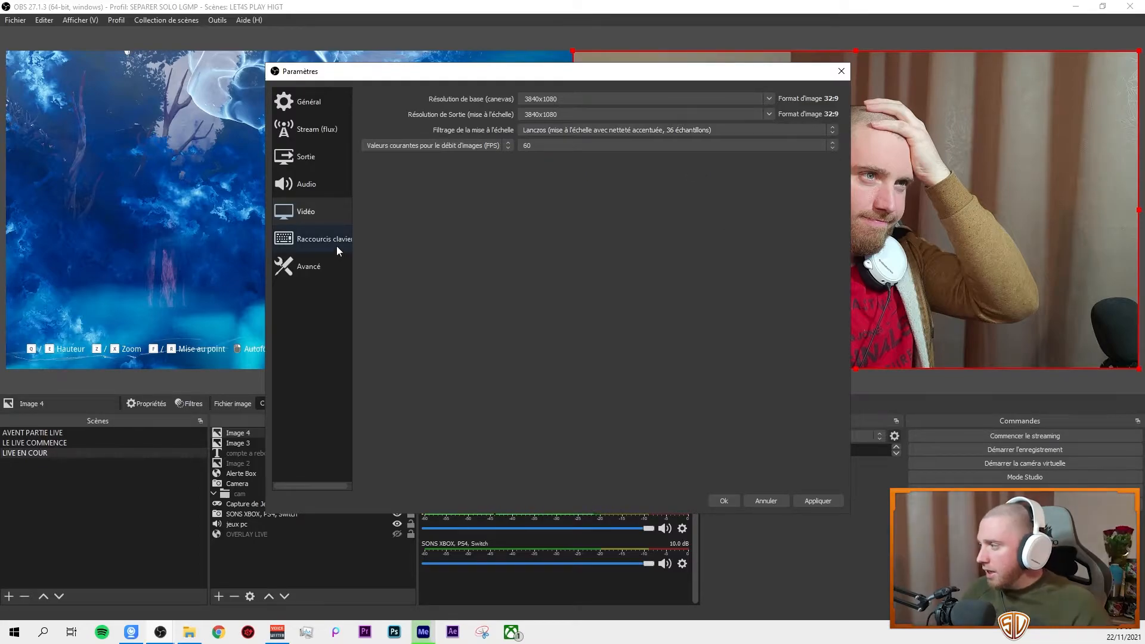
Examine the advanced settings for process priority, color format, recording, stream delay and network, and close the settings.
click(337, 244)
click(330, 266)
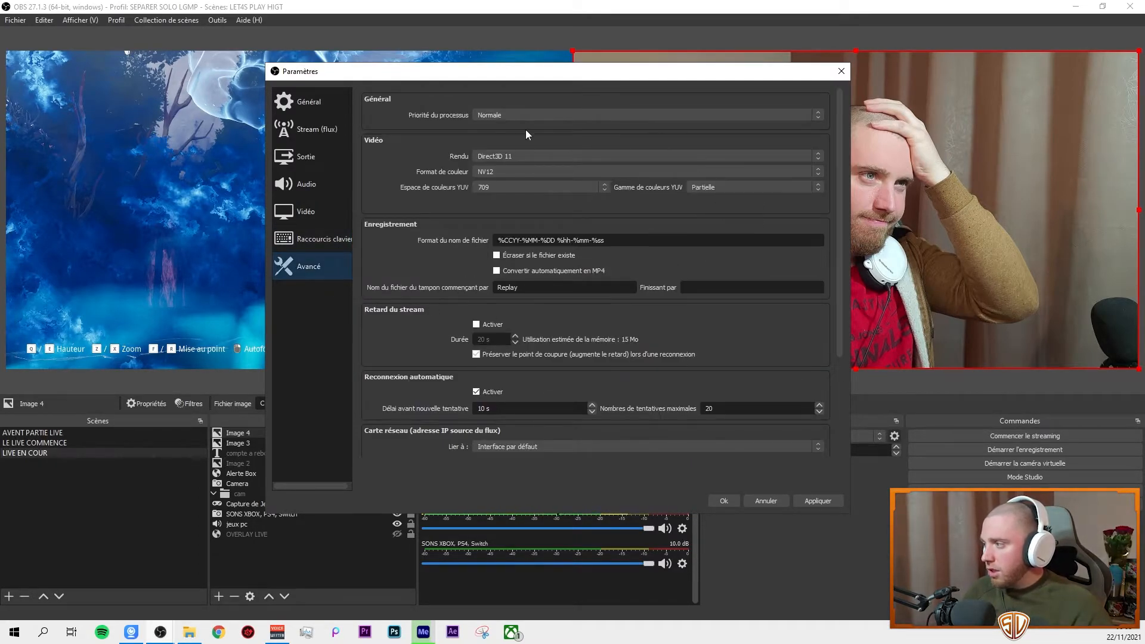
click(557, 113)
click(670, 224)
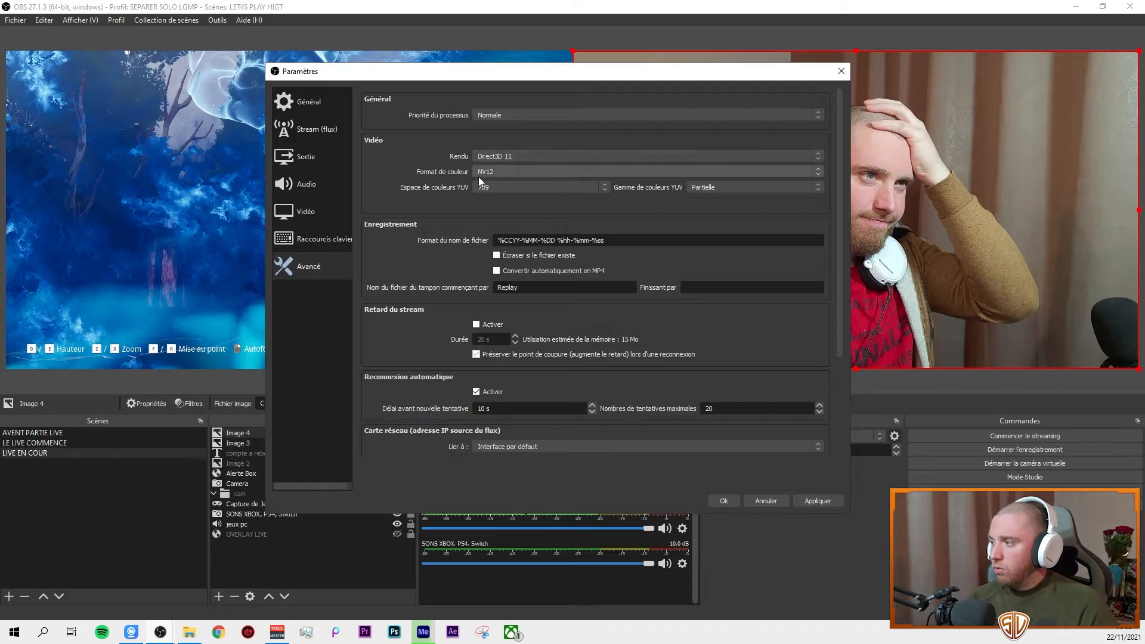
scroll(713, 277, down, 3)
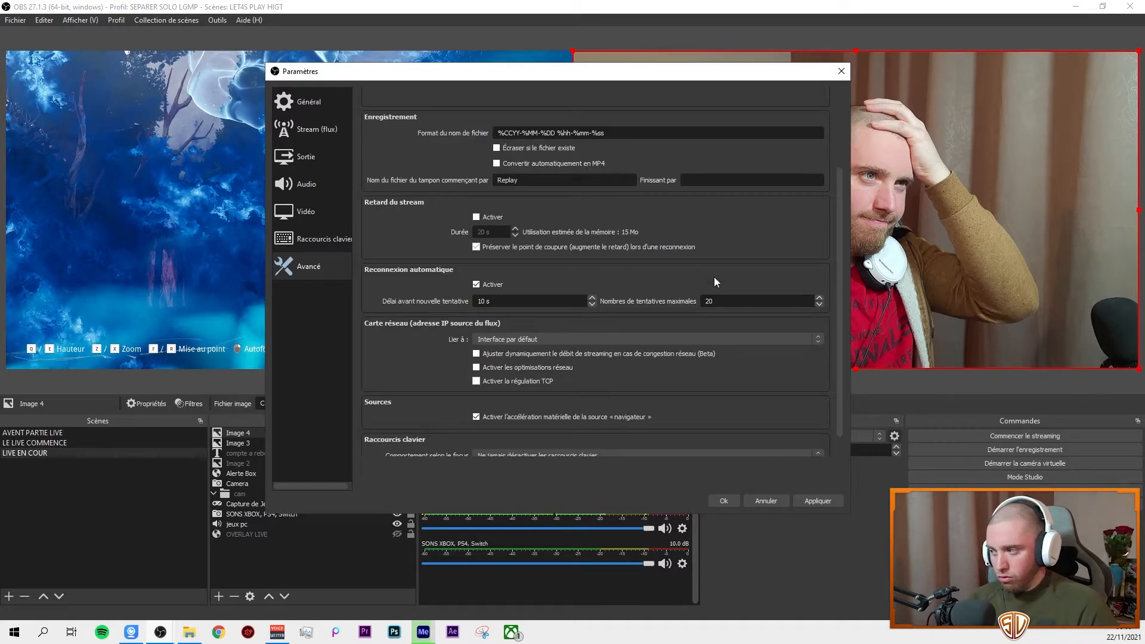
scroll(714, 277, down, 1)
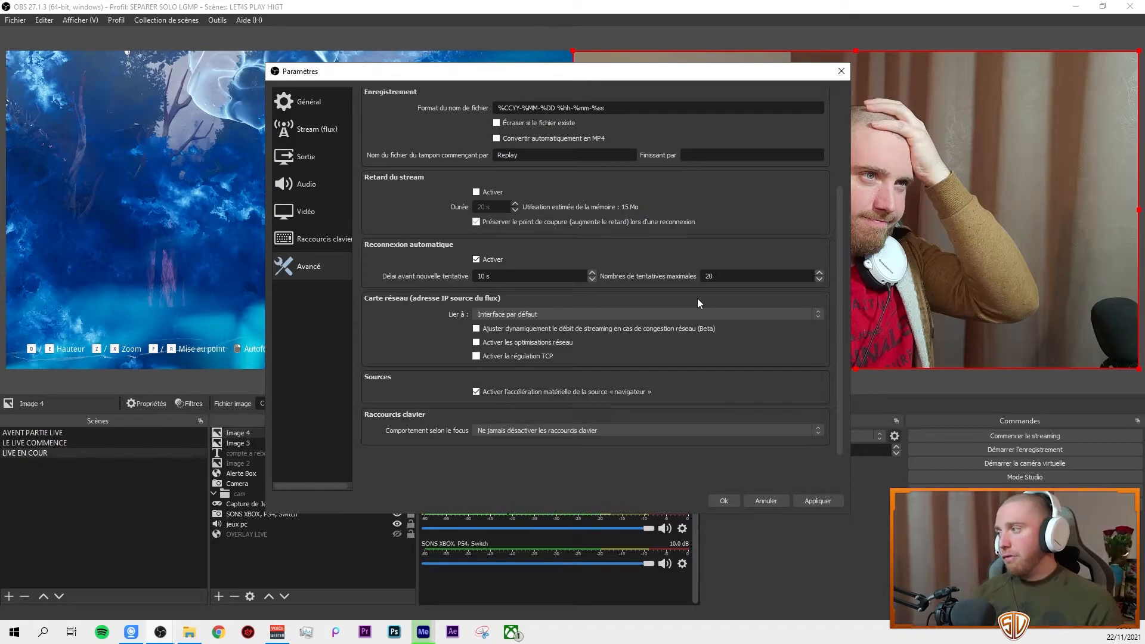
scroll(703, 292, up, 3)
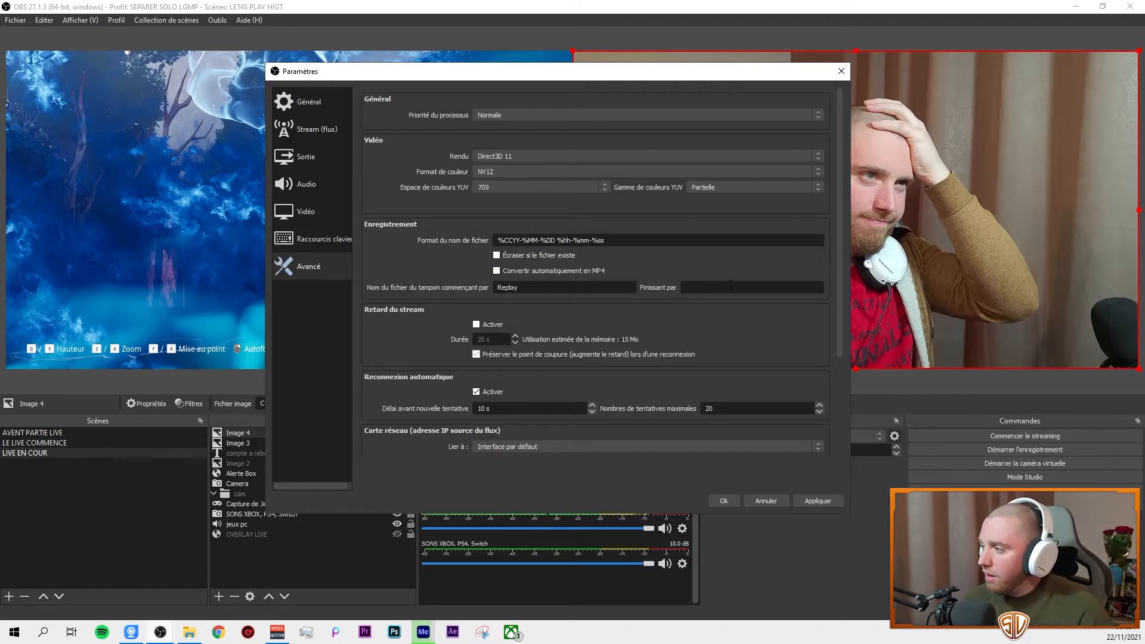
click(840, 71)
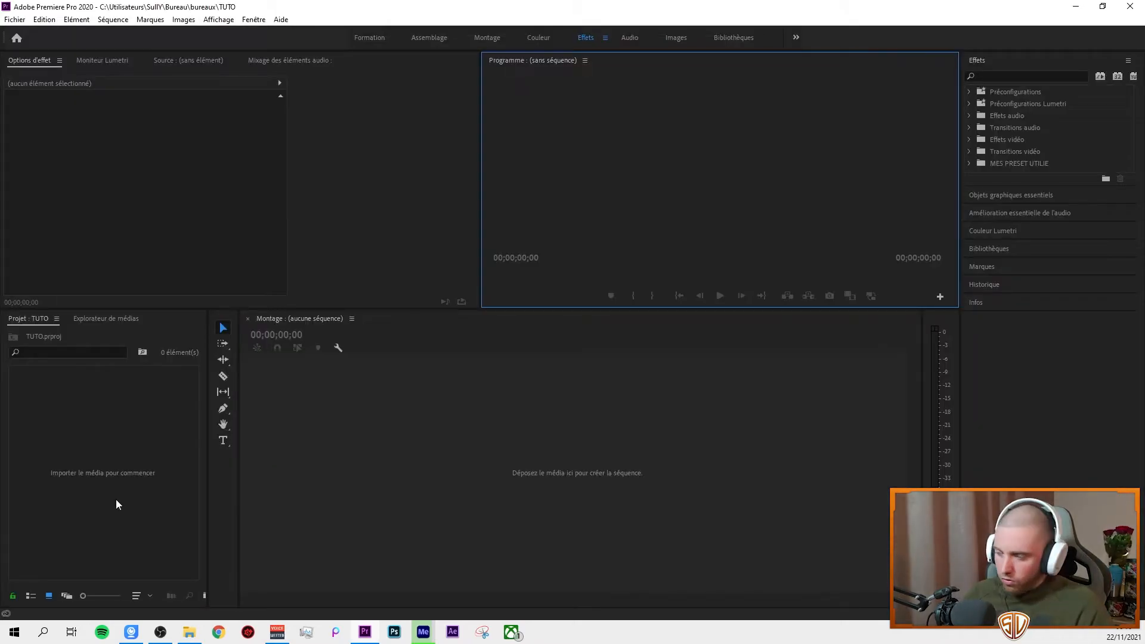
In Premiere Pro, import the video file carnage 1 from the Vidéos folder into the TUTO project.
right_click(76, 482)
click(116, 352)
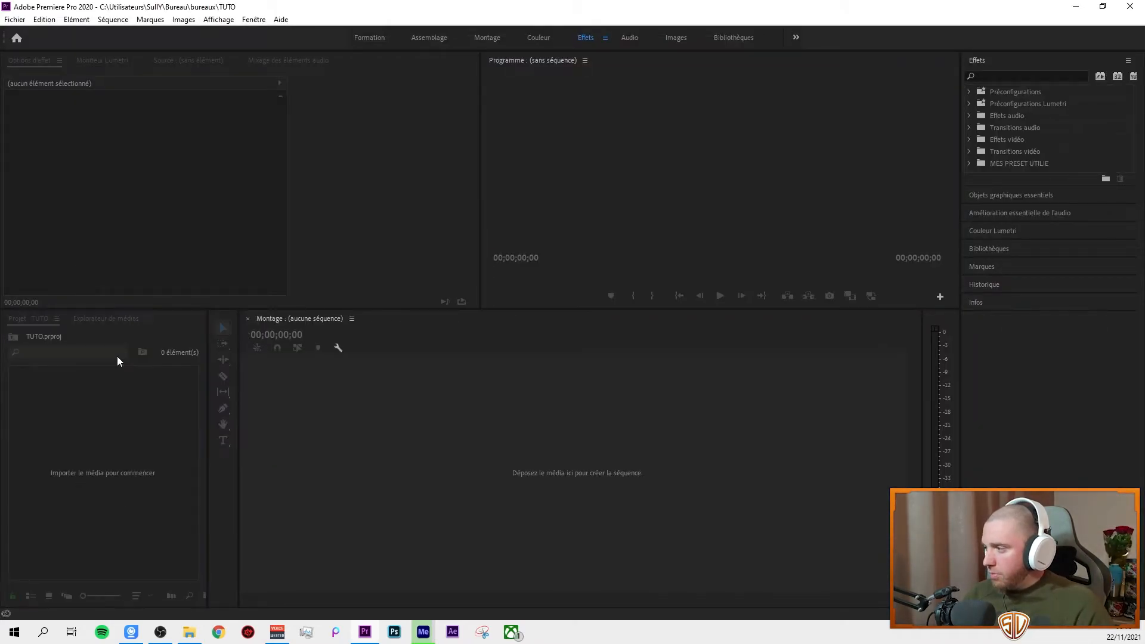
click(471, 237)
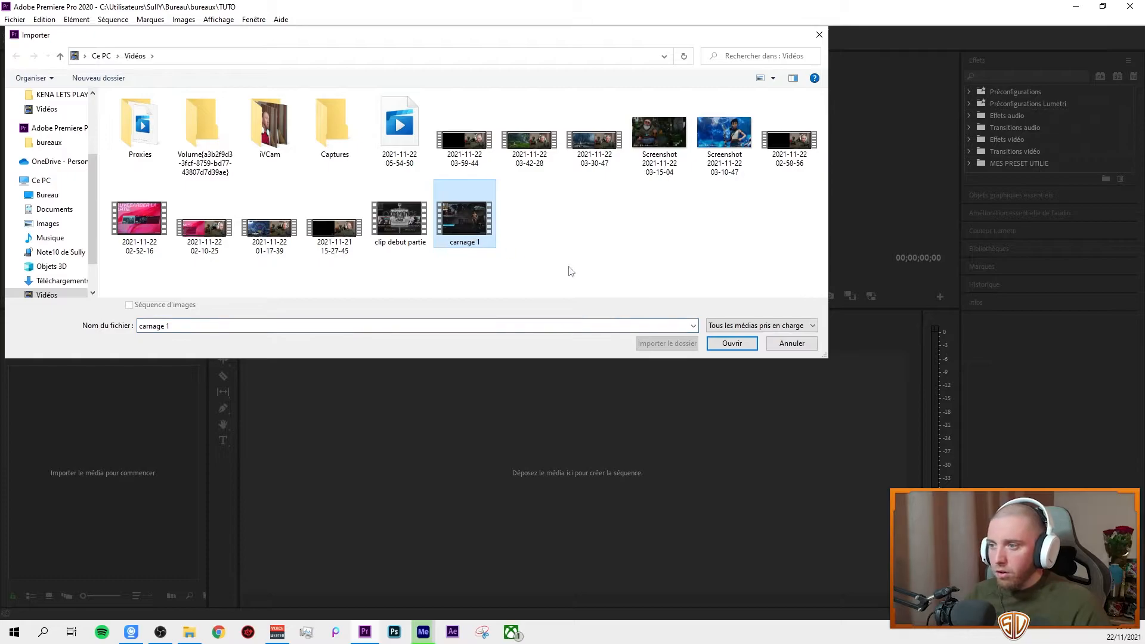
click(732, 343)
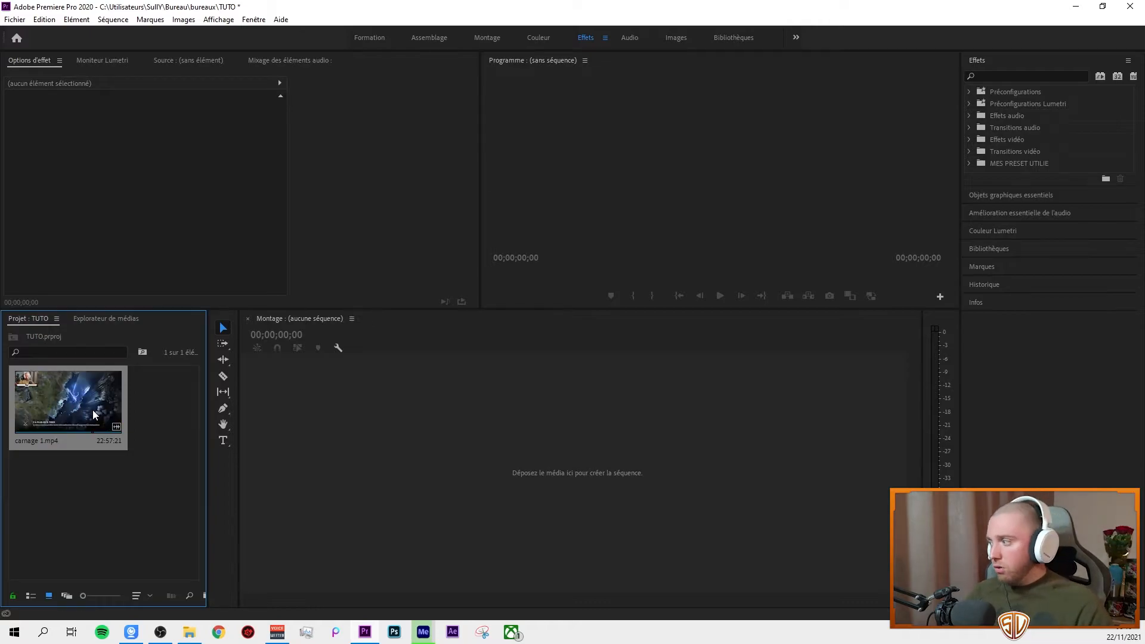
click(102, 513)
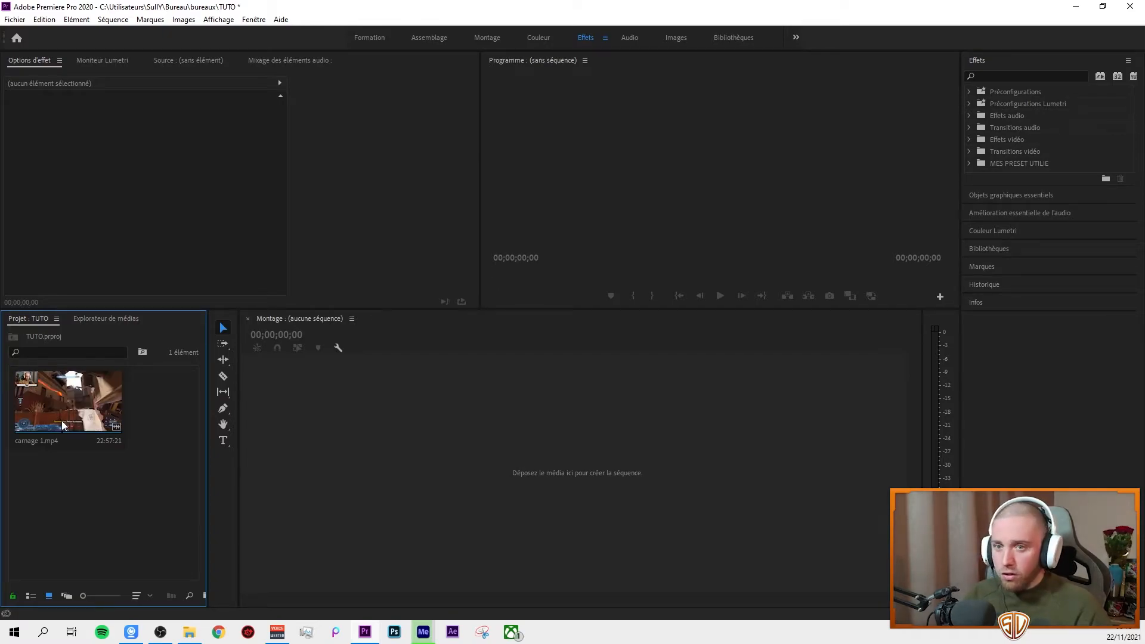
Create a sequence from carnage 1.mp4 and select its video clip and all its audio tracks in the timeline.
drag(62, 422, 302, 449)
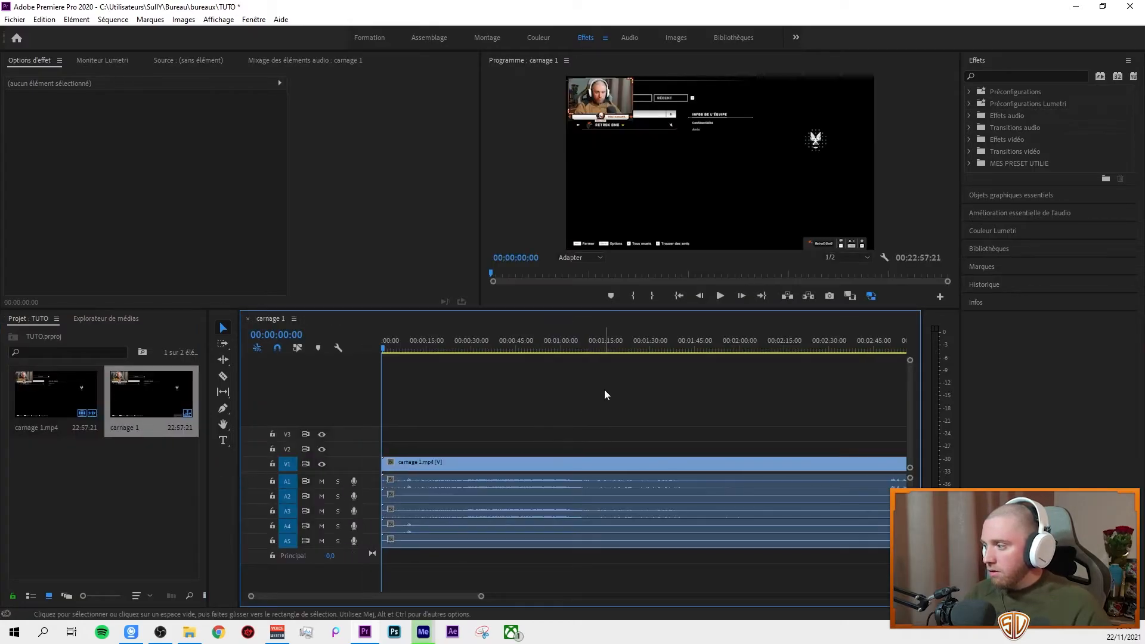
drag(446, 440, 515, 550)
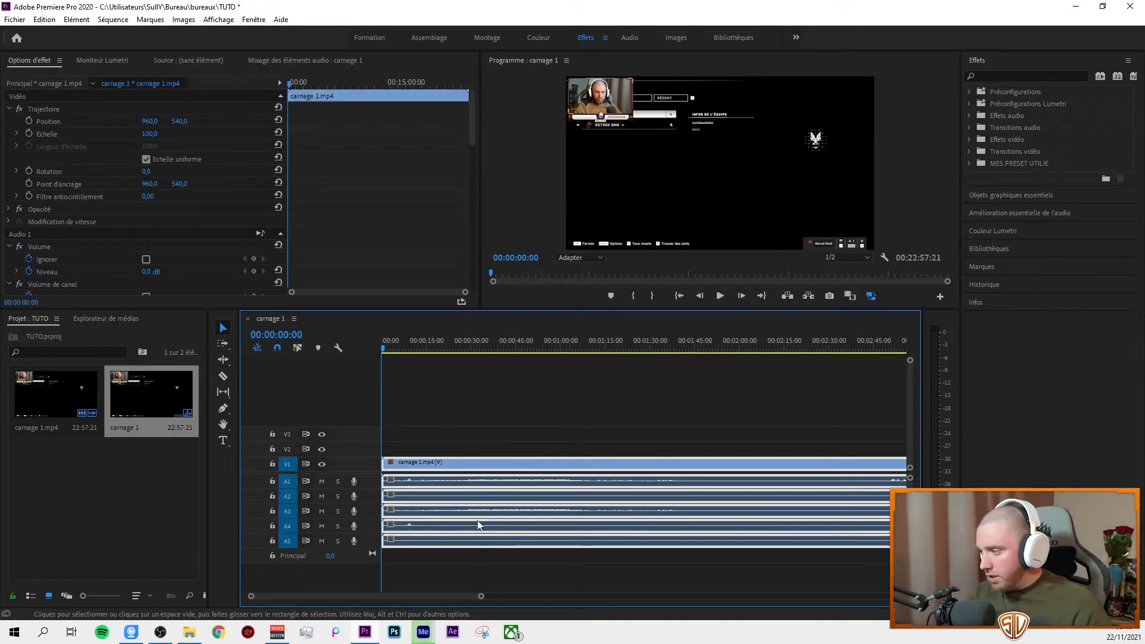
key(Delete)
click(137, 509)
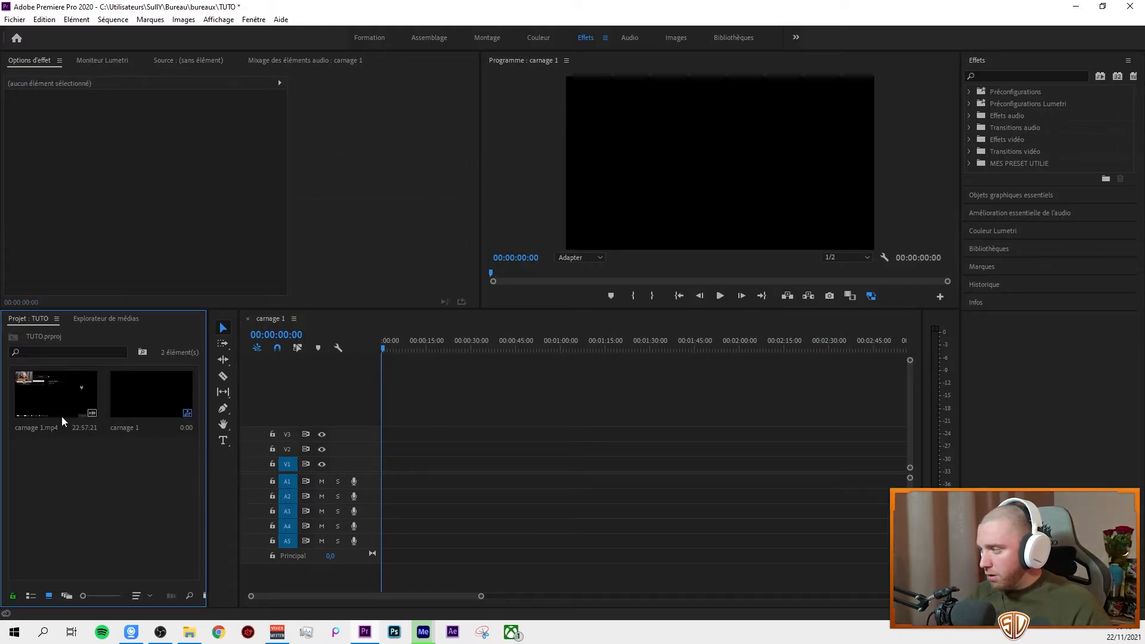
right_click(122, 501)
click(194, 368)
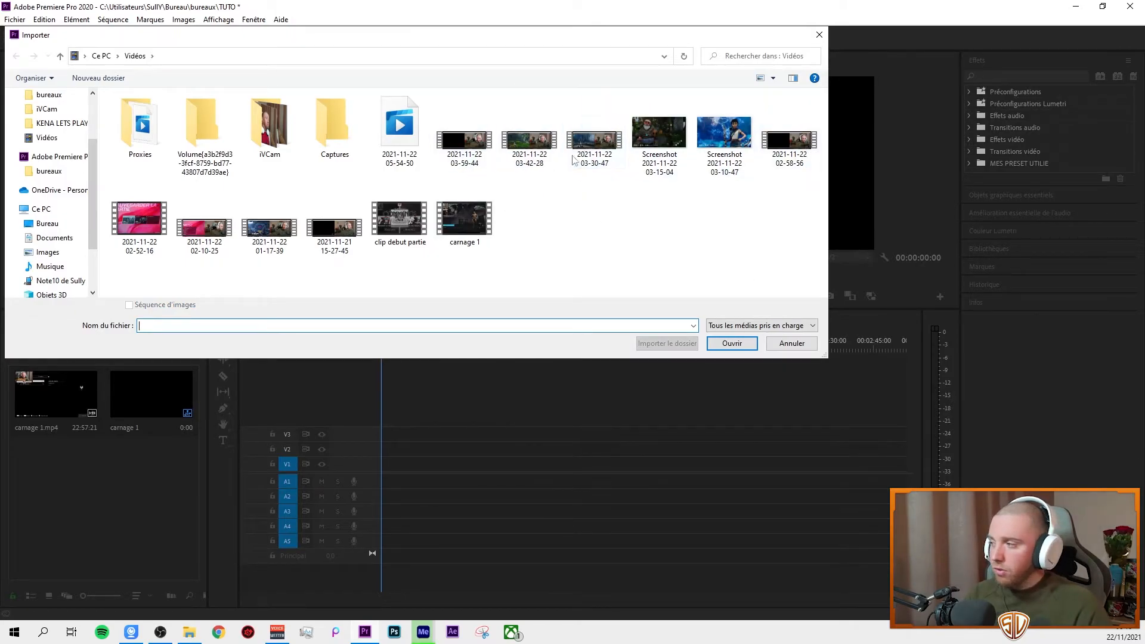
click(544, 154)
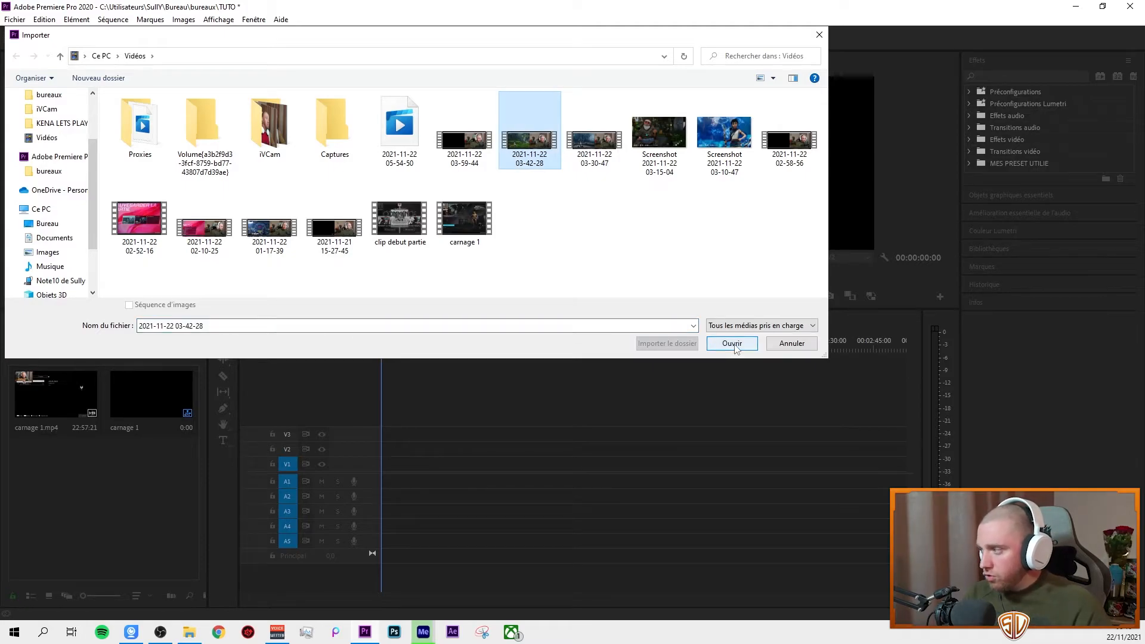
click(732, 343)
drag(88, 486, 388, 480)
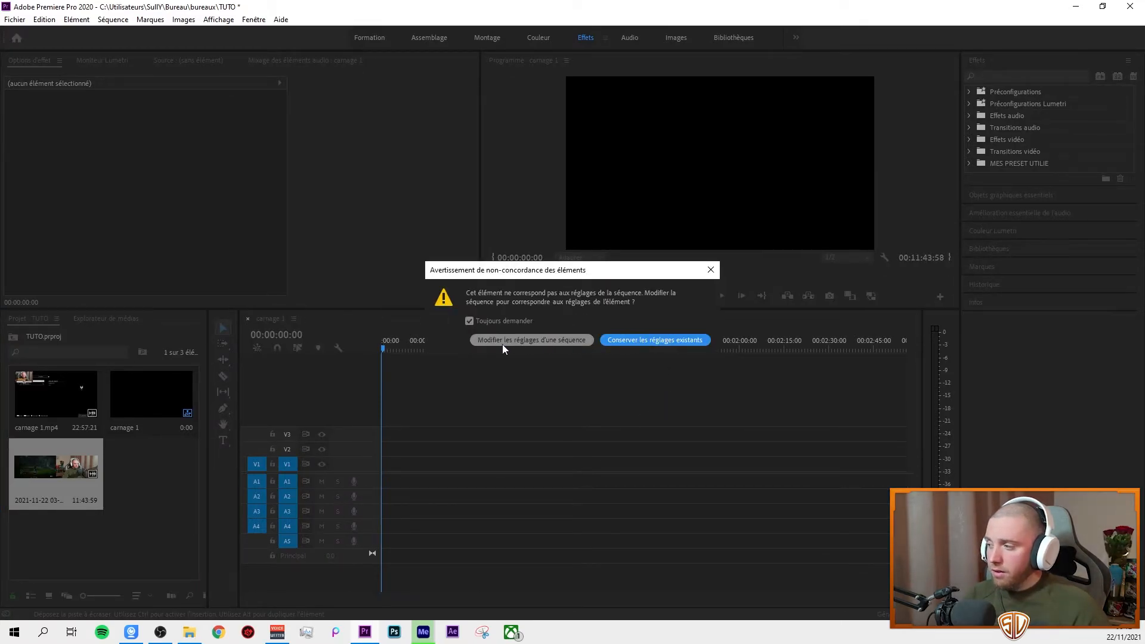
click(507, 321)
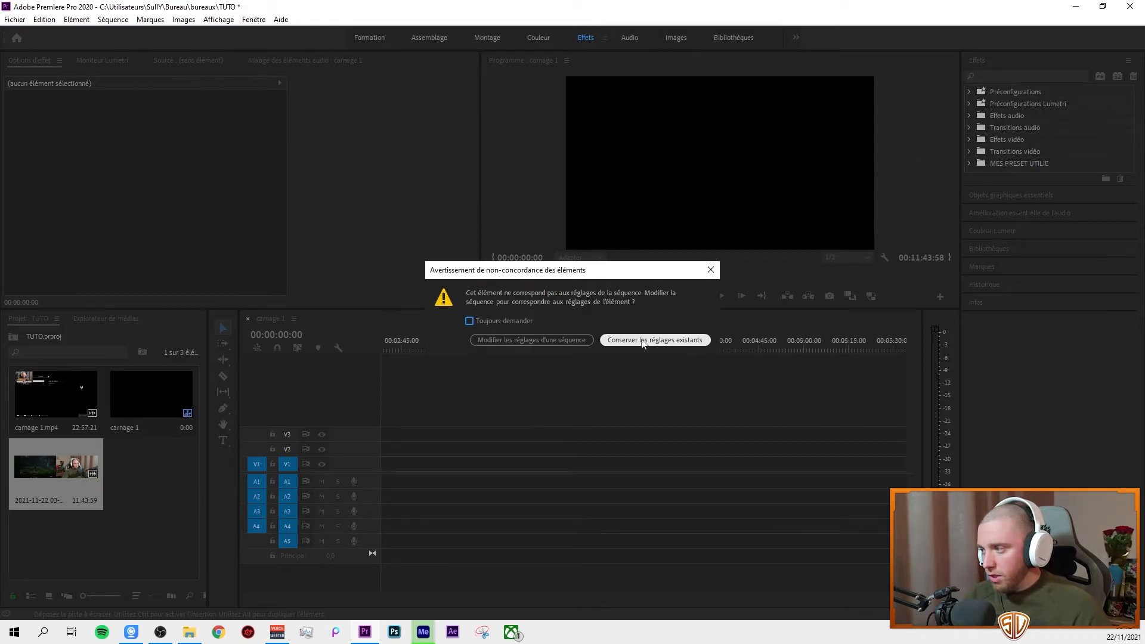
click(523, 323)
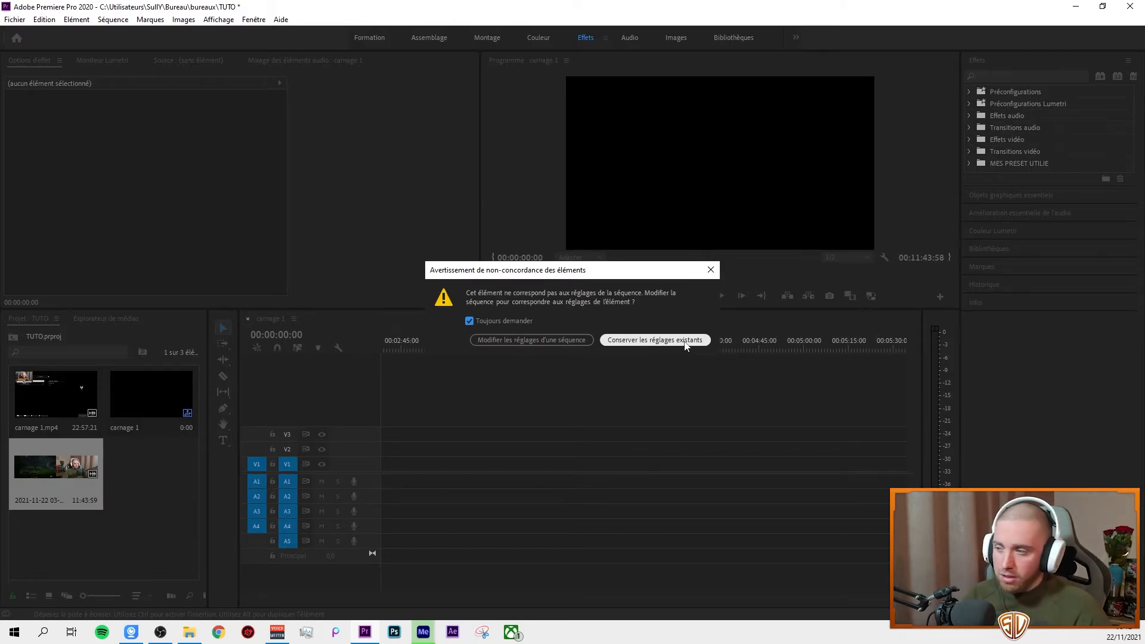
click(684, 343)
Enlarge the timeline area, expand the audio tracks to show their waveforms, and move the playhead to 00:03:40:12.
scroll(465, 534, up, 5)
drag(792, 309, 780, 170)
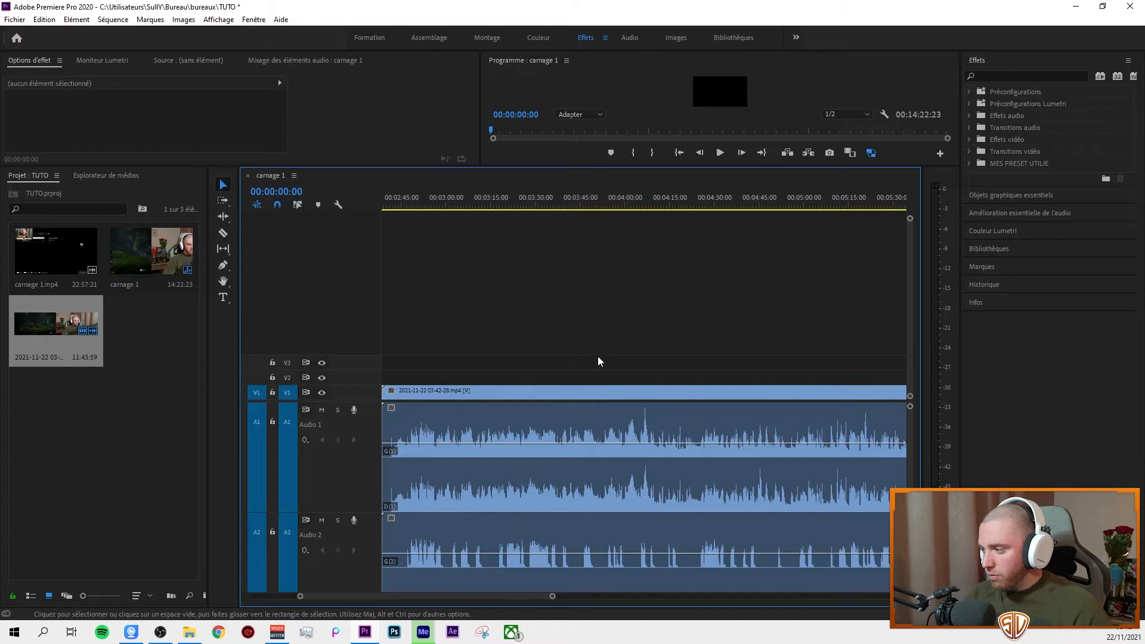
click(565, 206)
scroll(641, 549, up, 2)
scroll(641, 550, down, 2)
scroll(641, 550, up, 1)
Mute audio tracks A2, A3 and A4 and listen to track A1 alone around 00:03:46.
click(321, 459)
click(322, 510)
click(321, 560)
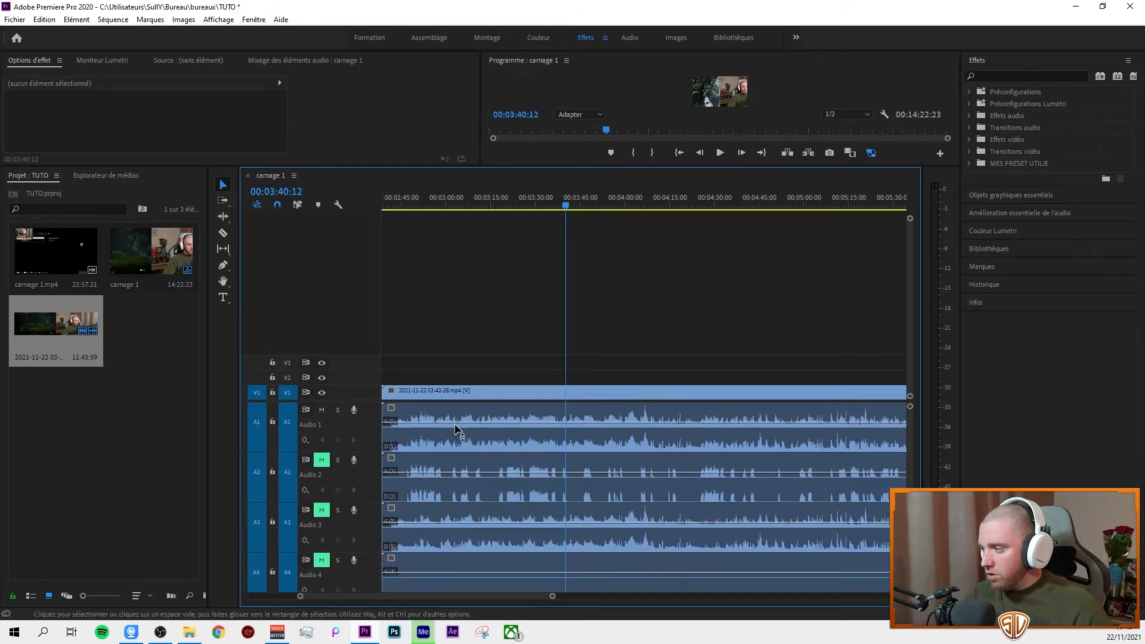
click(720, 153)
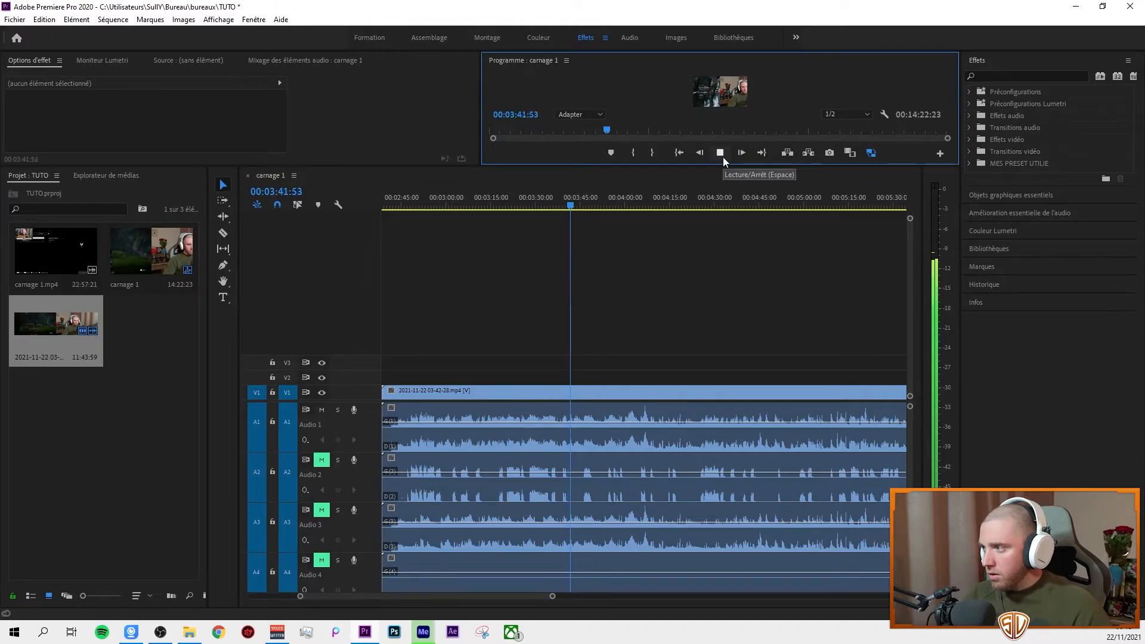
click(582, 203)
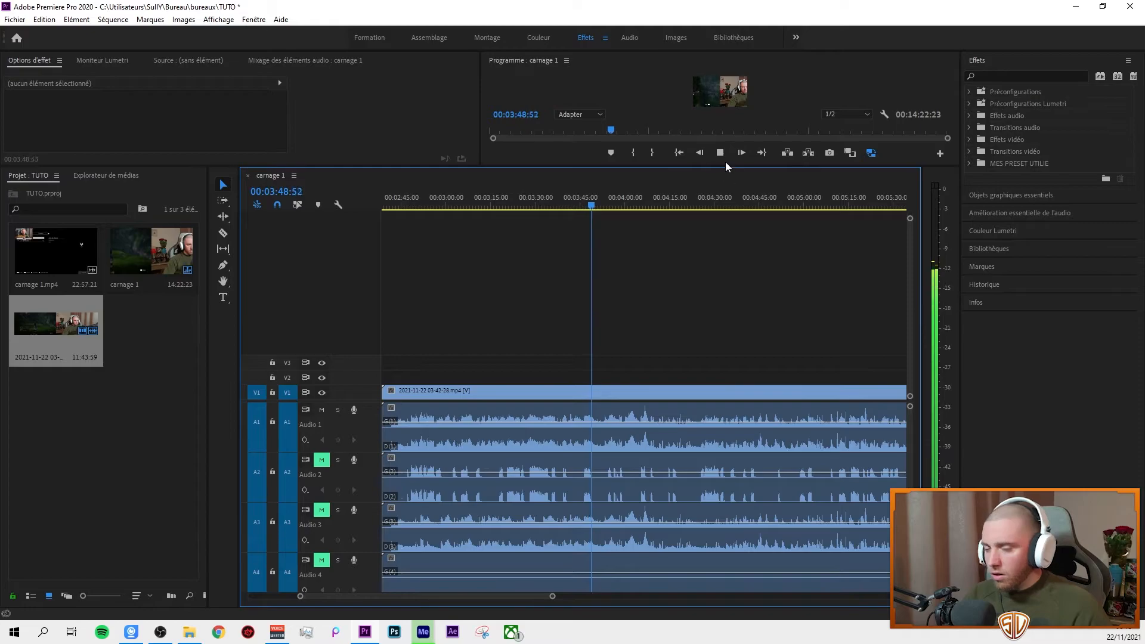
key(space)
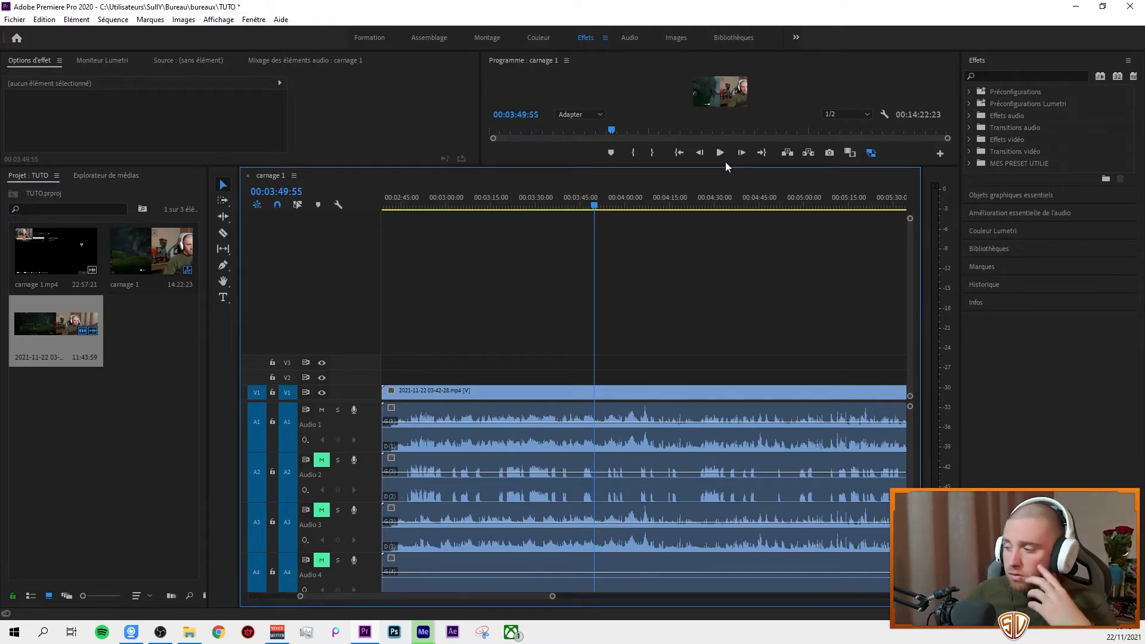
drag(596, 207, 585, 205)
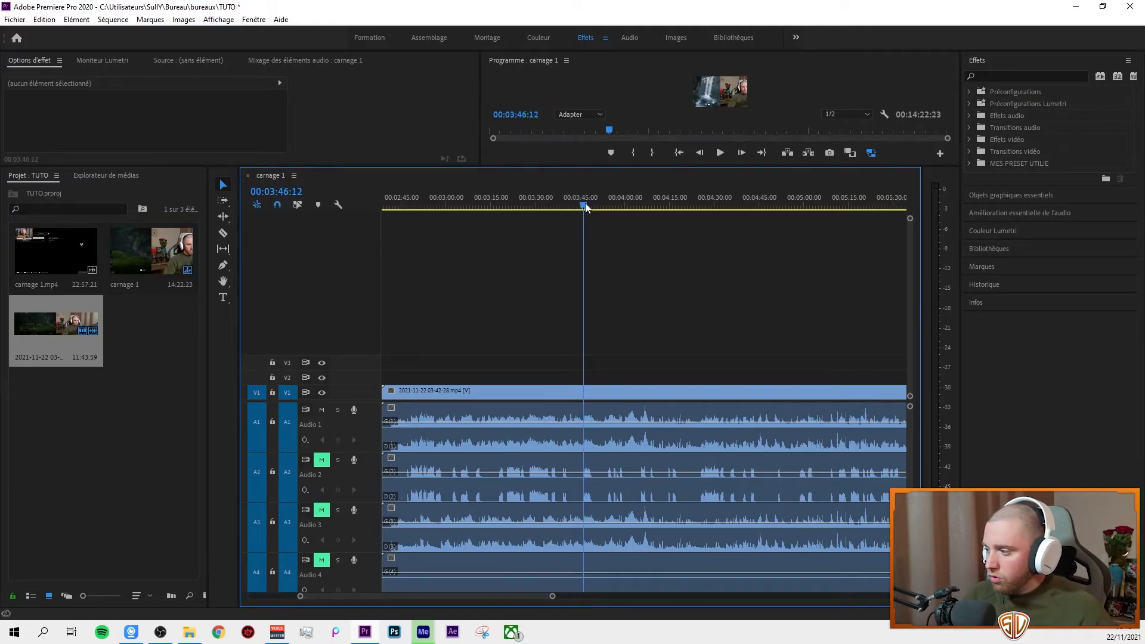
key(space)
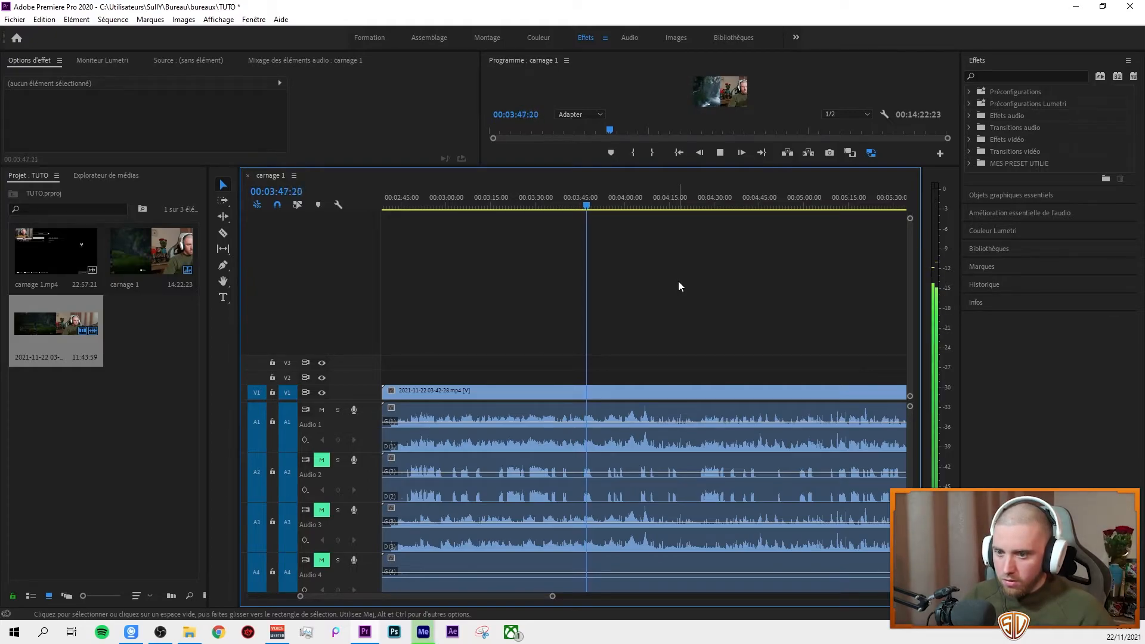
key(space)
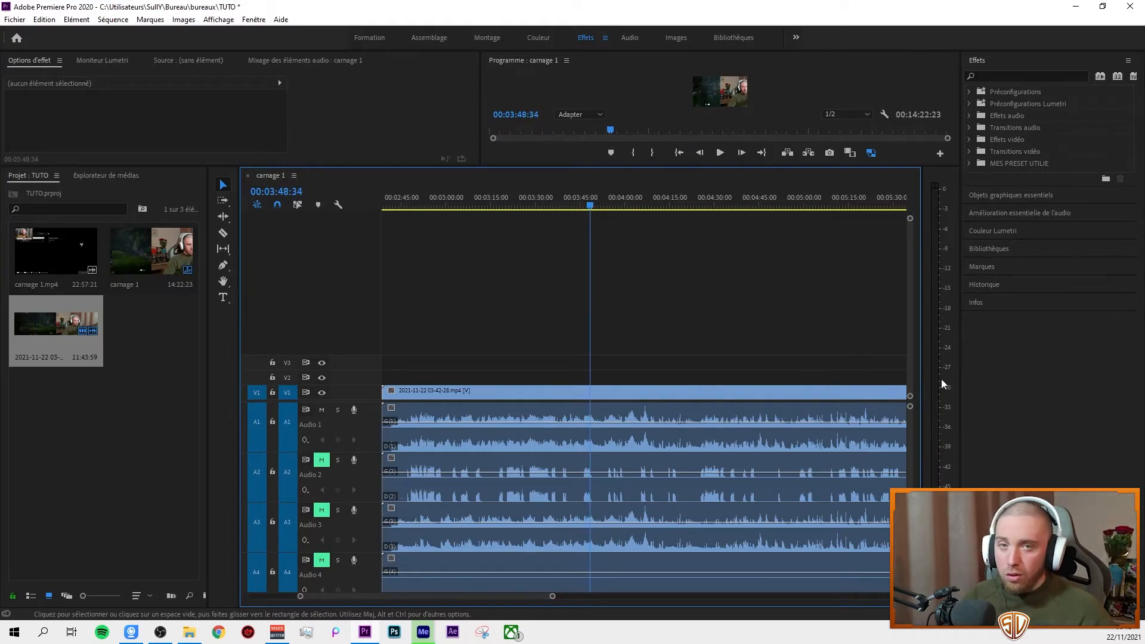
Delete the first audio track, Audio 1, and leave all the remaining audio tracks unmuted.
right_click(375, 433)
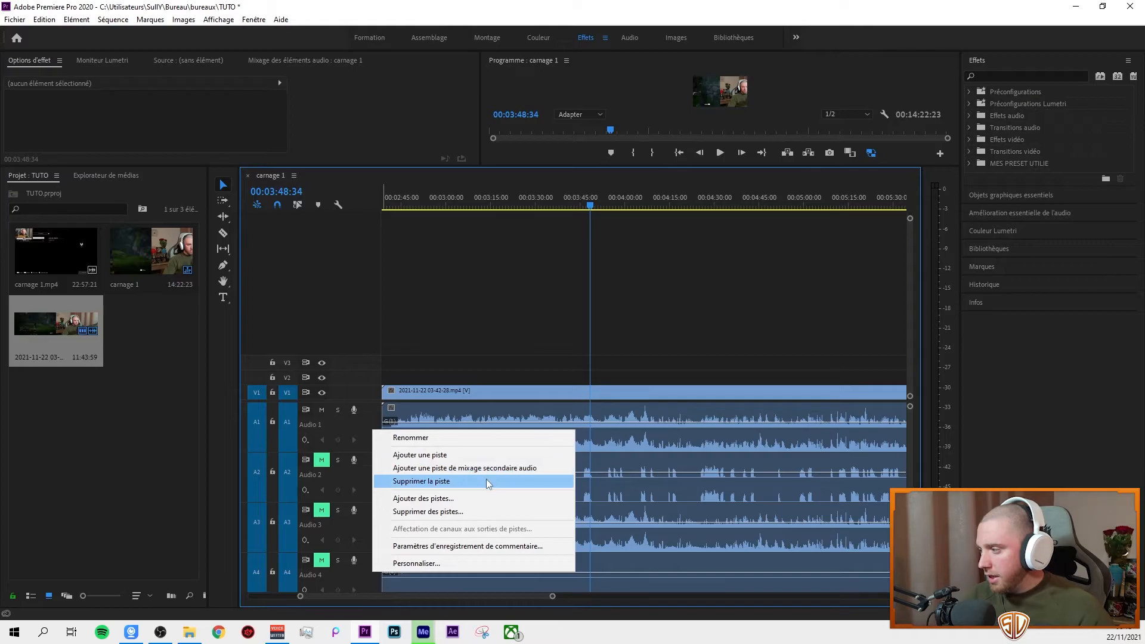
click(421, 481)
click(322, 410)
click(320, 512)
Solo track A1 and listen from 00:02:48:36, do the same with track A2, and turn its solo off.
click(337, 410)
click(412, 207)
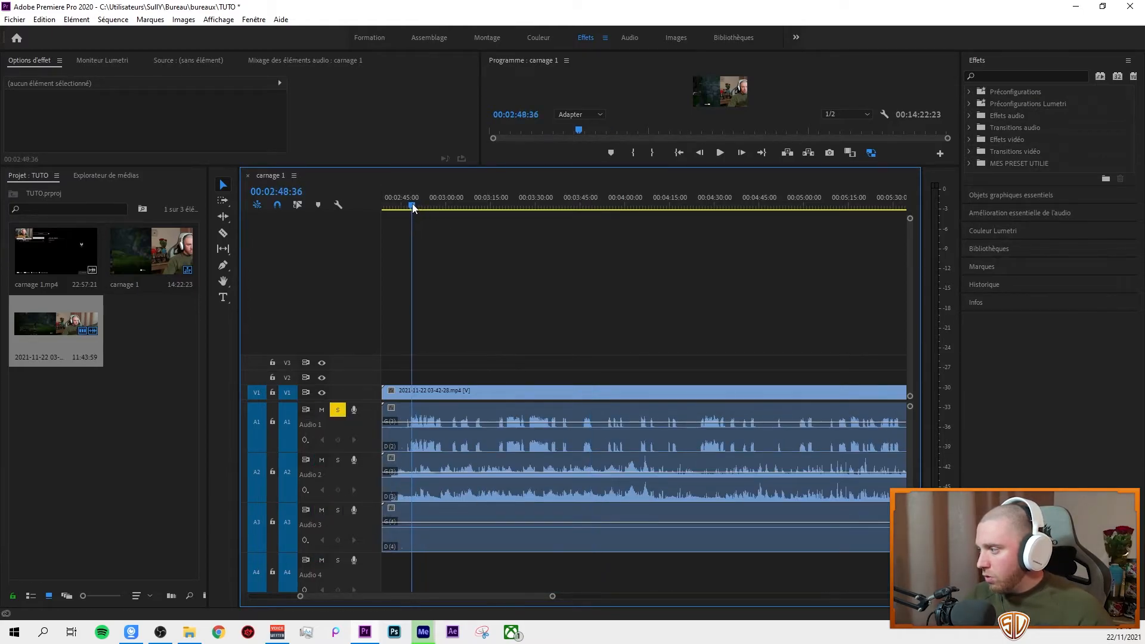
key(space)
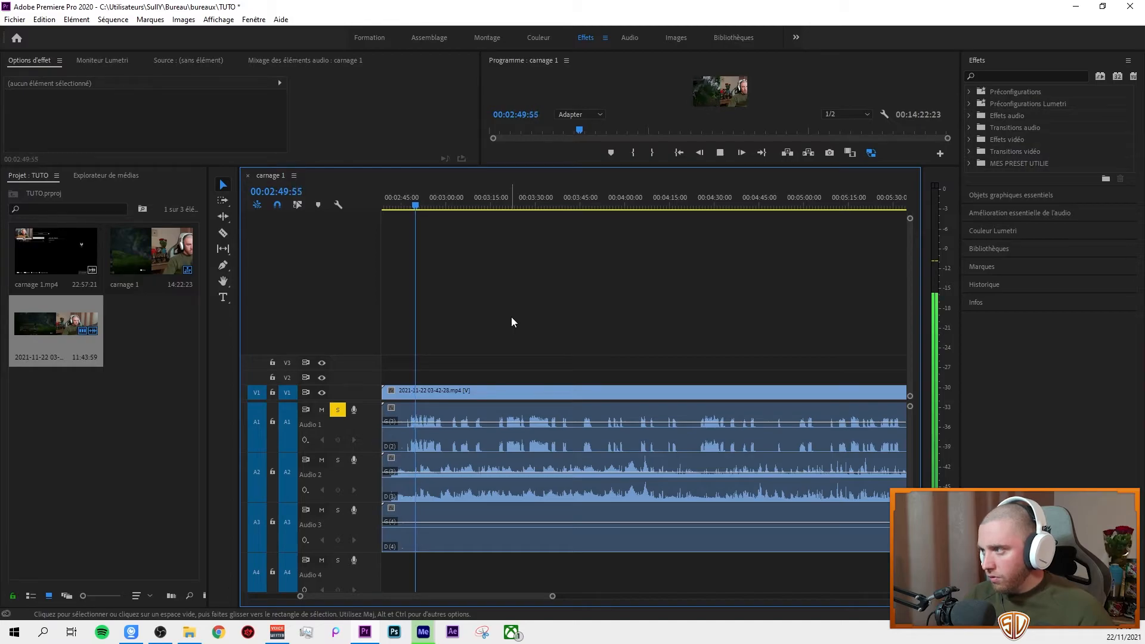
key(space)
click(337, 459)
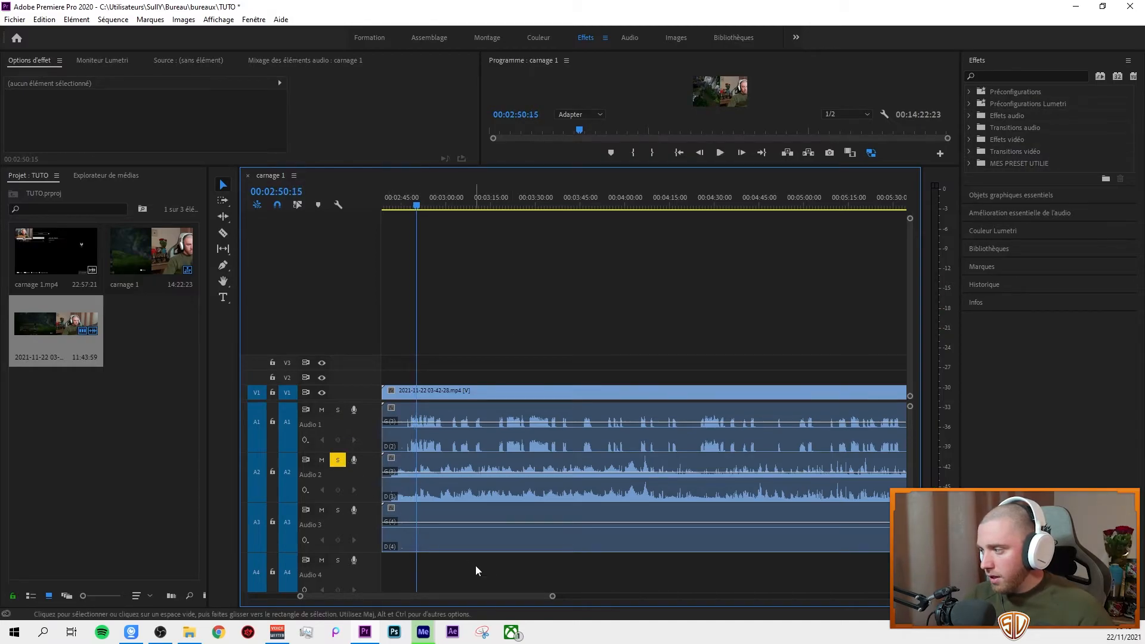
key(space)
key(space)
click(337, 459)
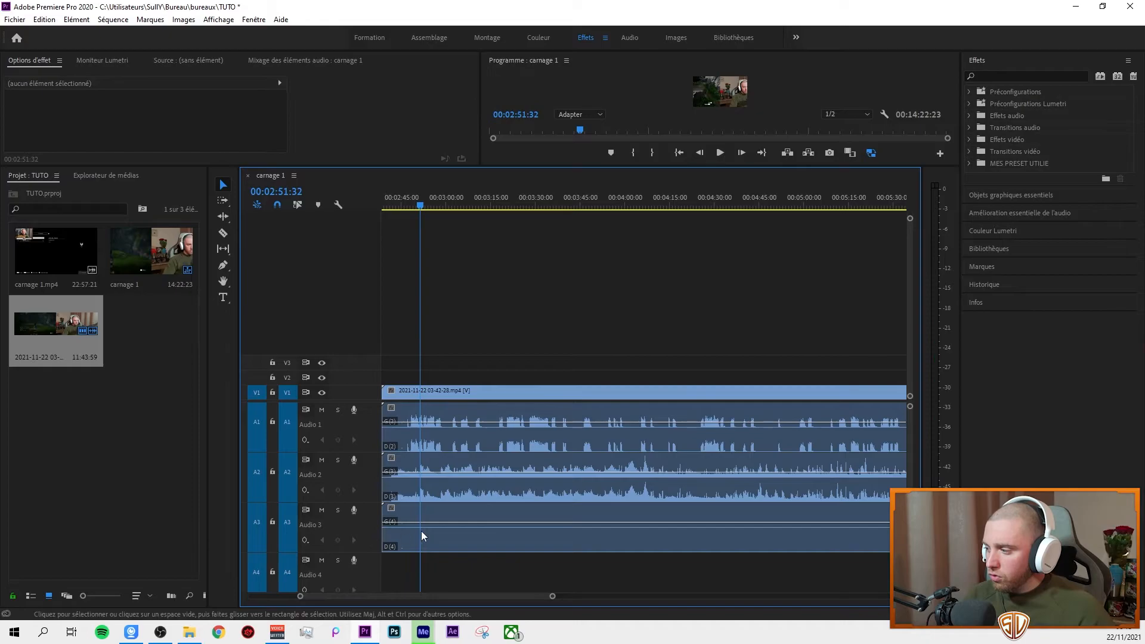
Delete the silent third audio track and the empty audio track below it.
click(506, 537)
right_click(374, 532)
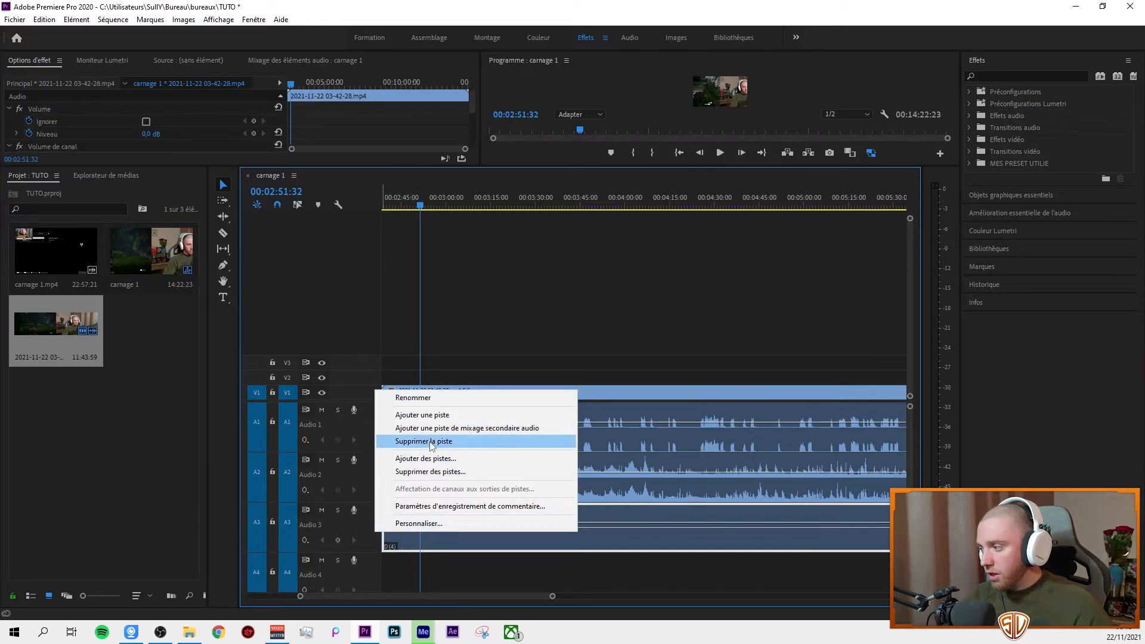
click(432, 442)
right_click(373, 532)
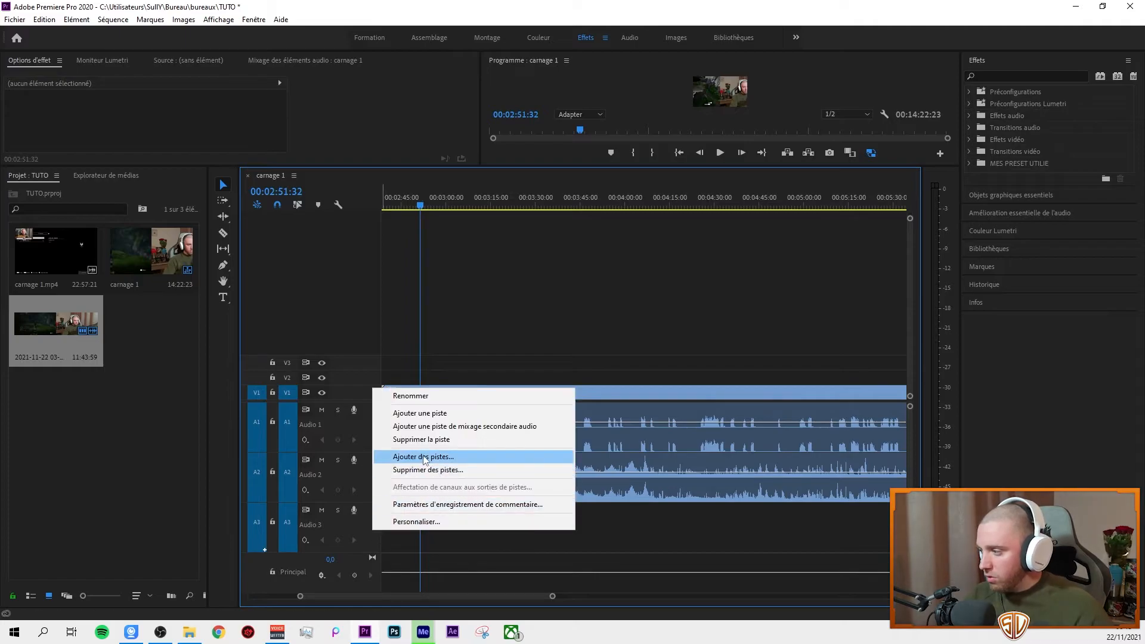
click(427, 441)
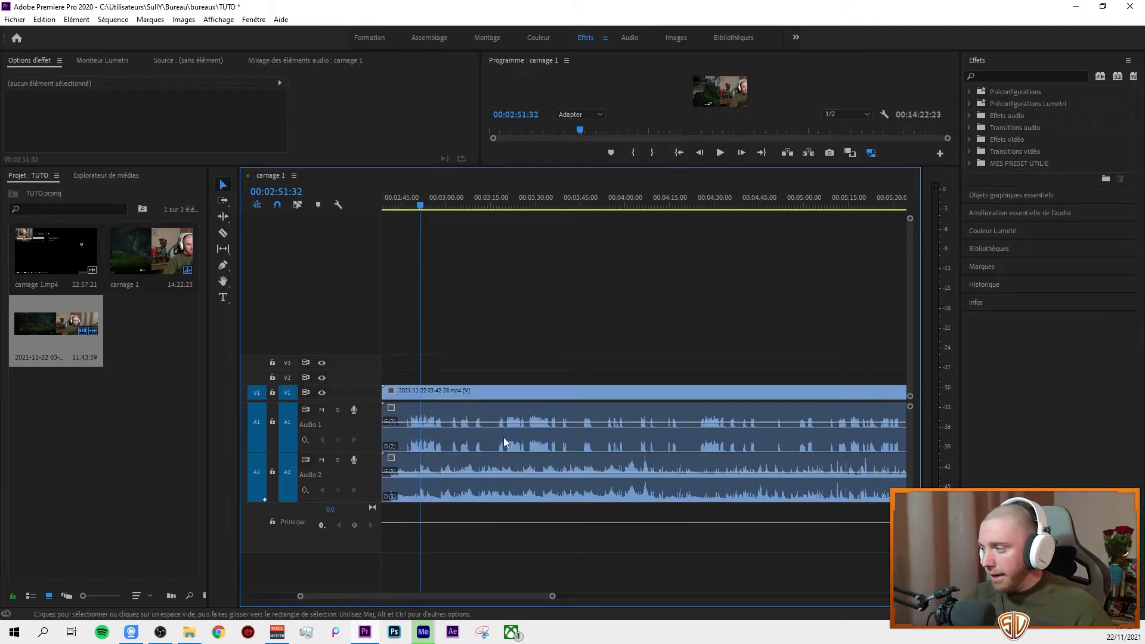
Raise the volume level of the clip on track A1 to 7.1 dB while playing the sequence.
key(space)
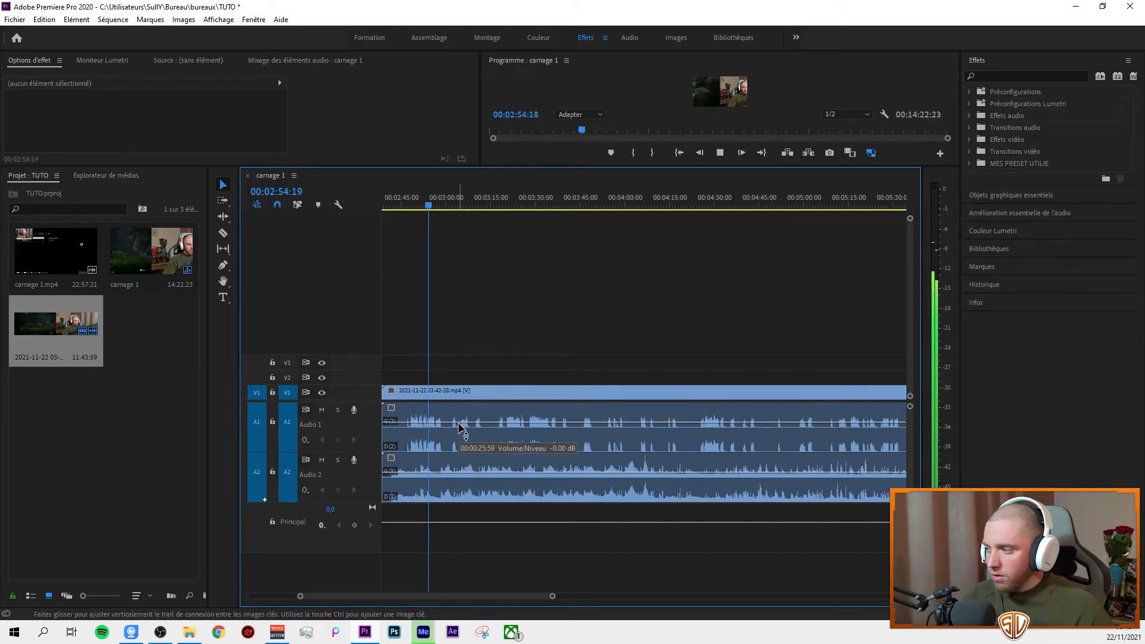
click(463, 427)
drag(477, 426, 477, 414)
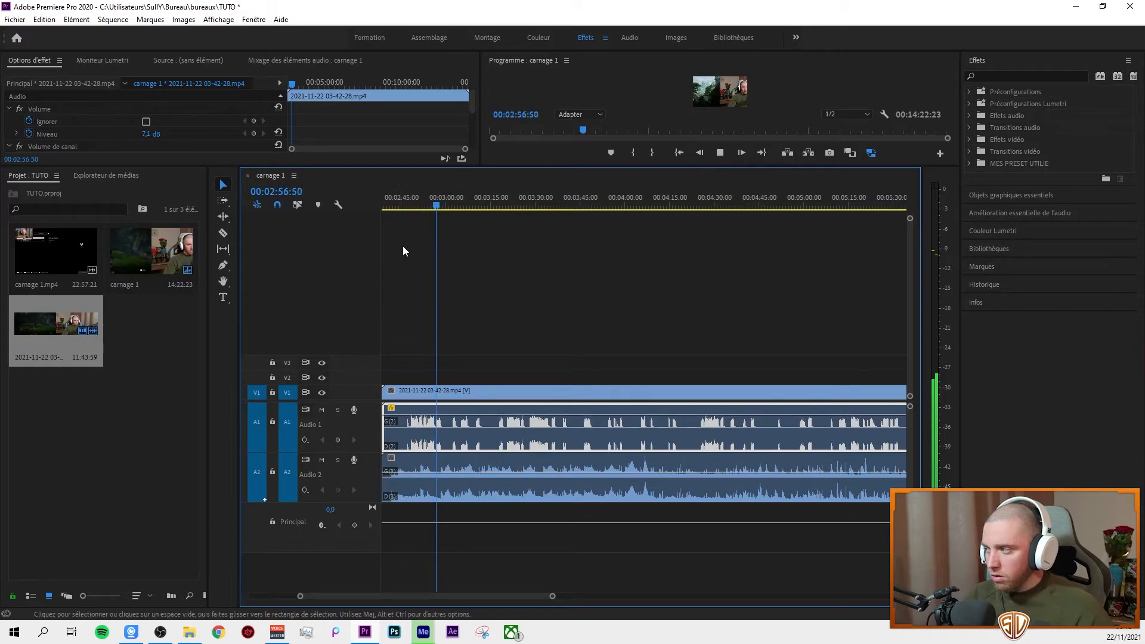
key(space)
Play back the recording from 00:02:48:25 to listen to the adjusted audio mix.
key(space)
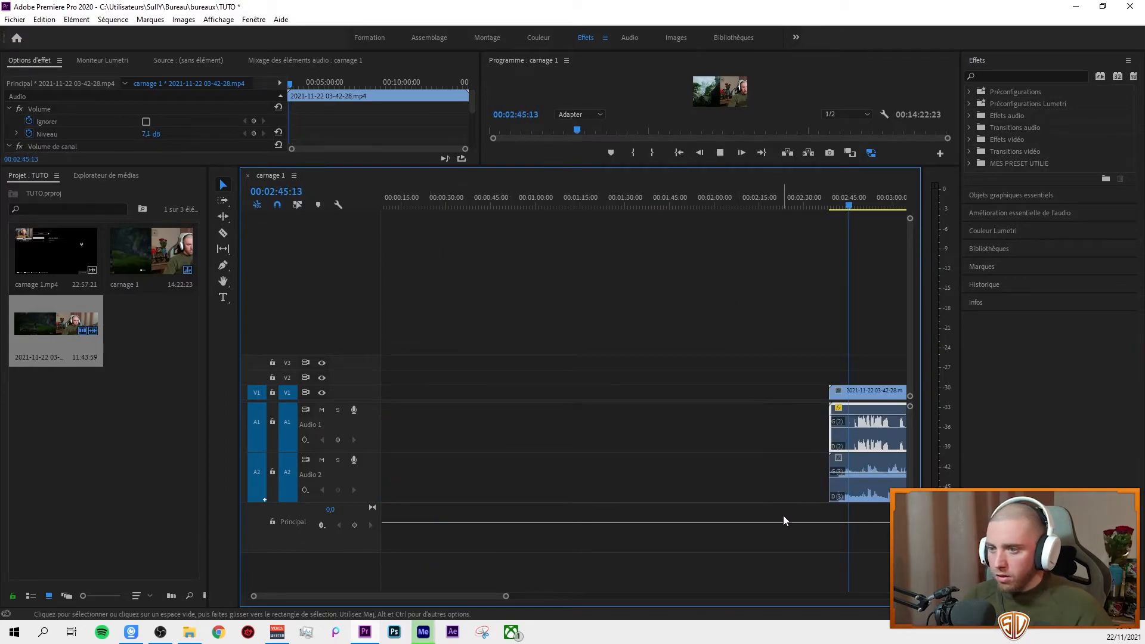
drag(858, 206, 857, 206)
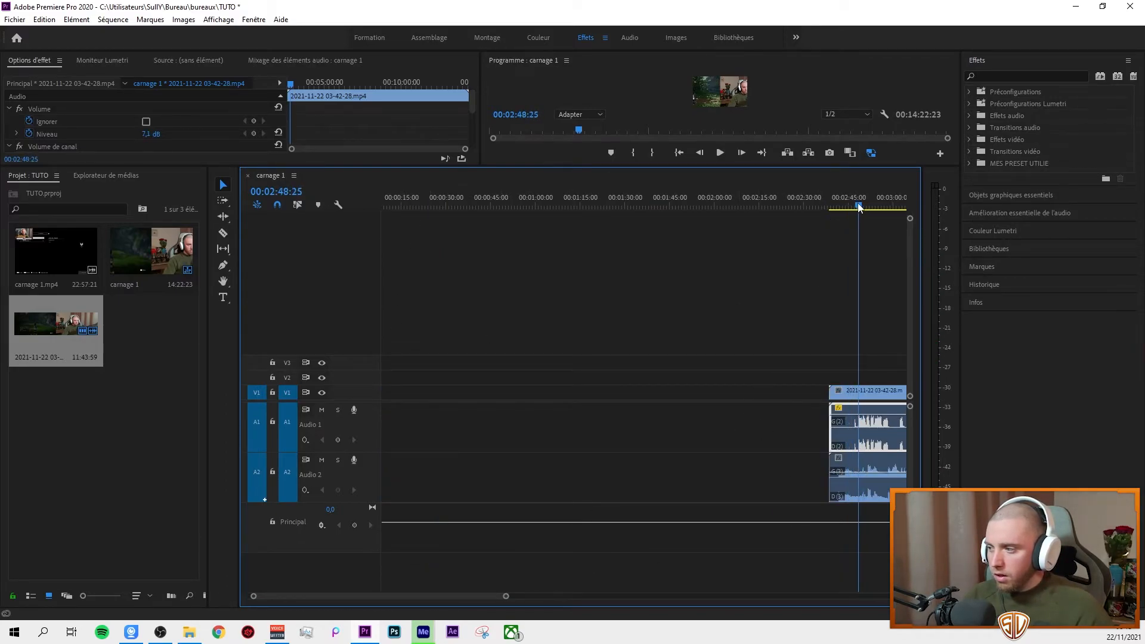
key(space)
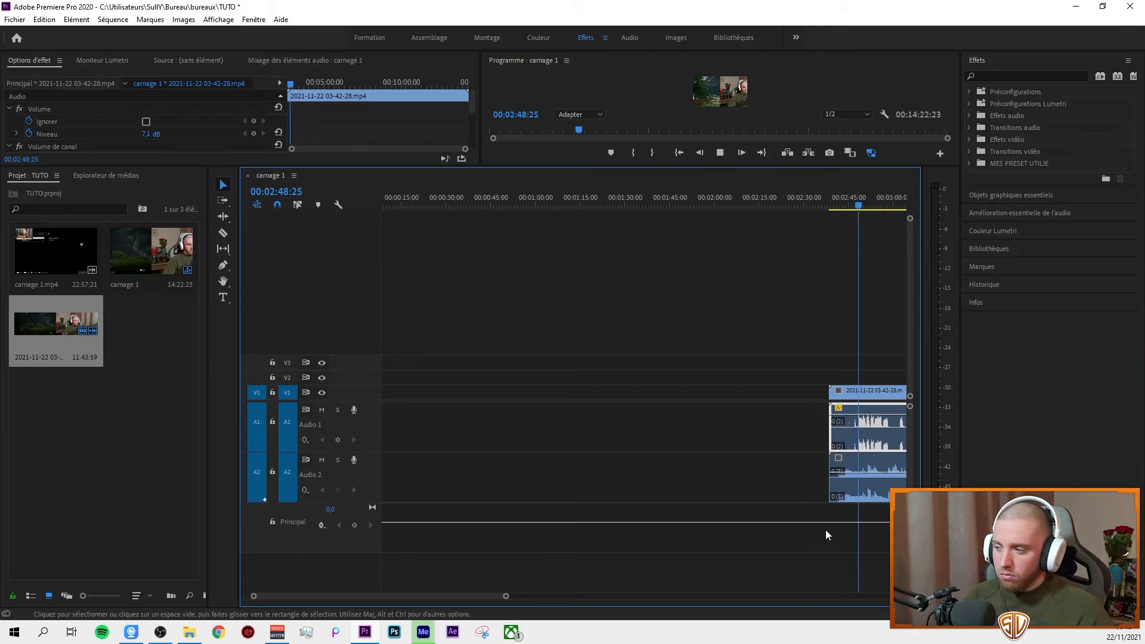
drag(508, 596, 572, 588)
key(space)
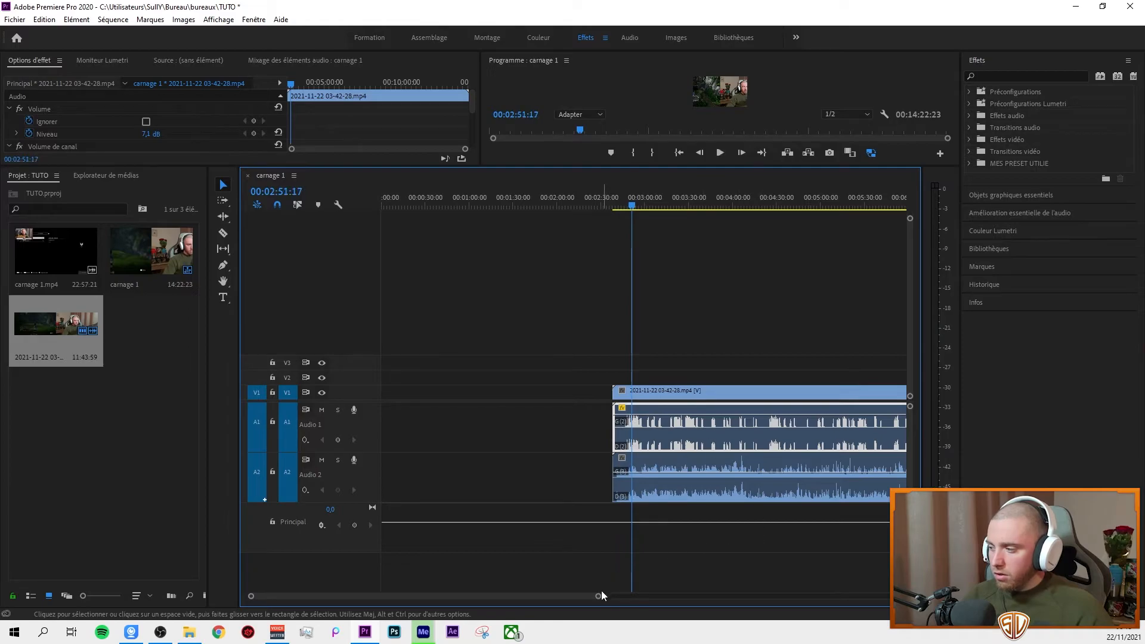
Reduce the audio track heights, fit the whole recording in the timeline and enlarge the program monitor area.
mouse_move(909, 407)
mouse_down()
mouse_move(909, 444)
mouse_move(910, 387)
mouse_up()
drag(598, 595, 881, 596)
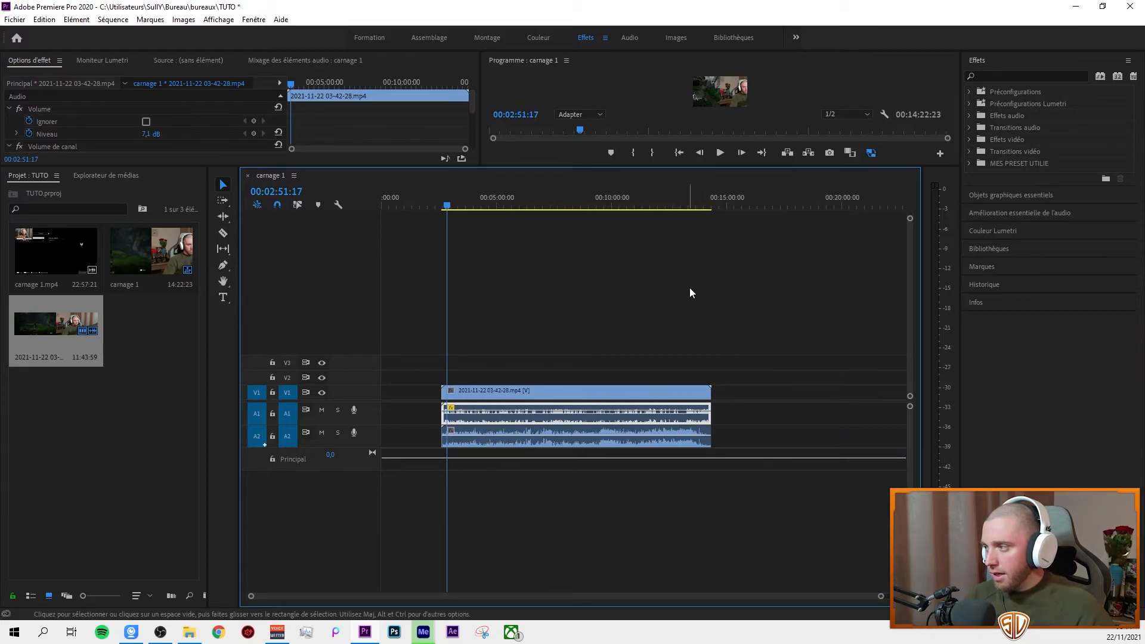
drag(744, 169, 774, 304)
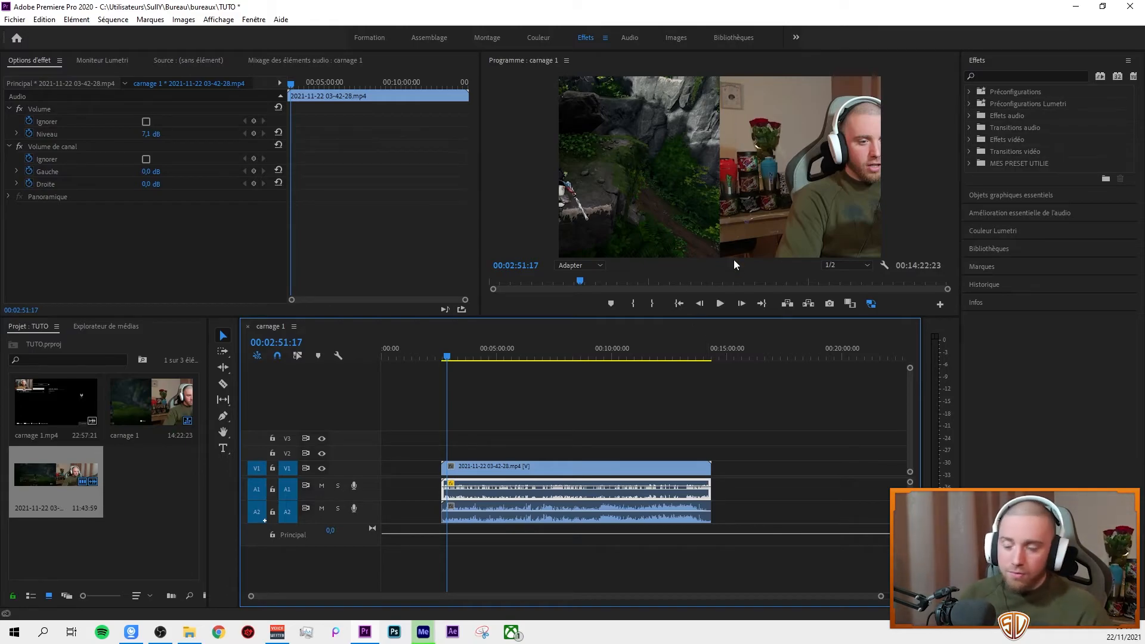
Turn on linked selection and move the recording with its audio to the start of the sequence.
mouse_move(538, 471)
mouse_down()
mouse_move(488, 471)
mouse_move(537, 467)
mouse_up()
click(299, 356)
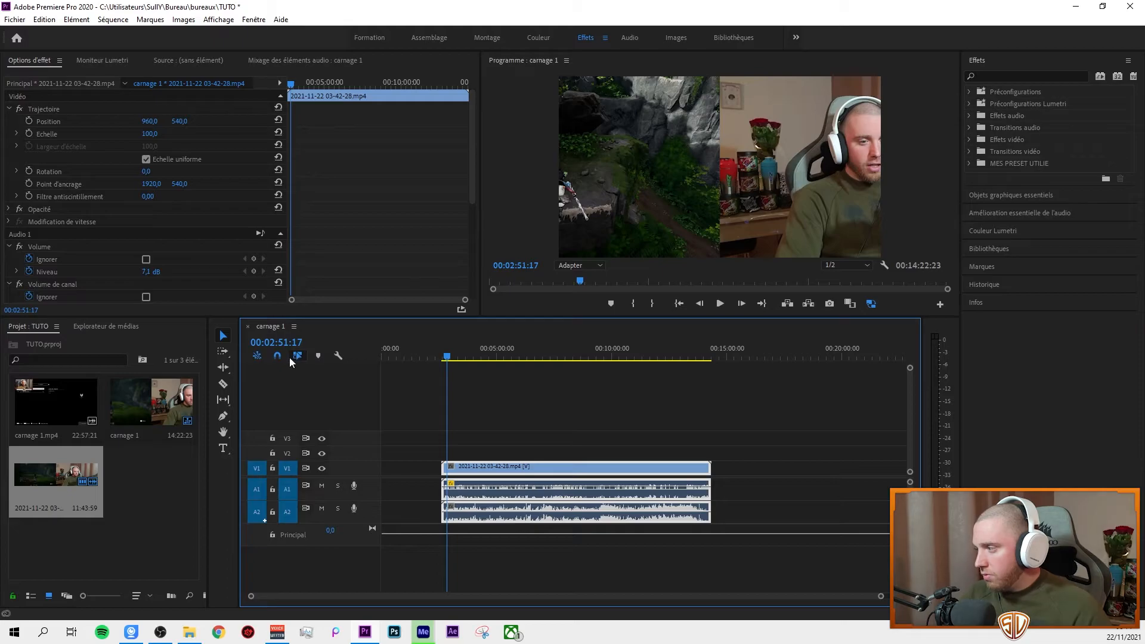
click(500, 414)
click(539, 471)
click(563, 456)
click(562, 466)
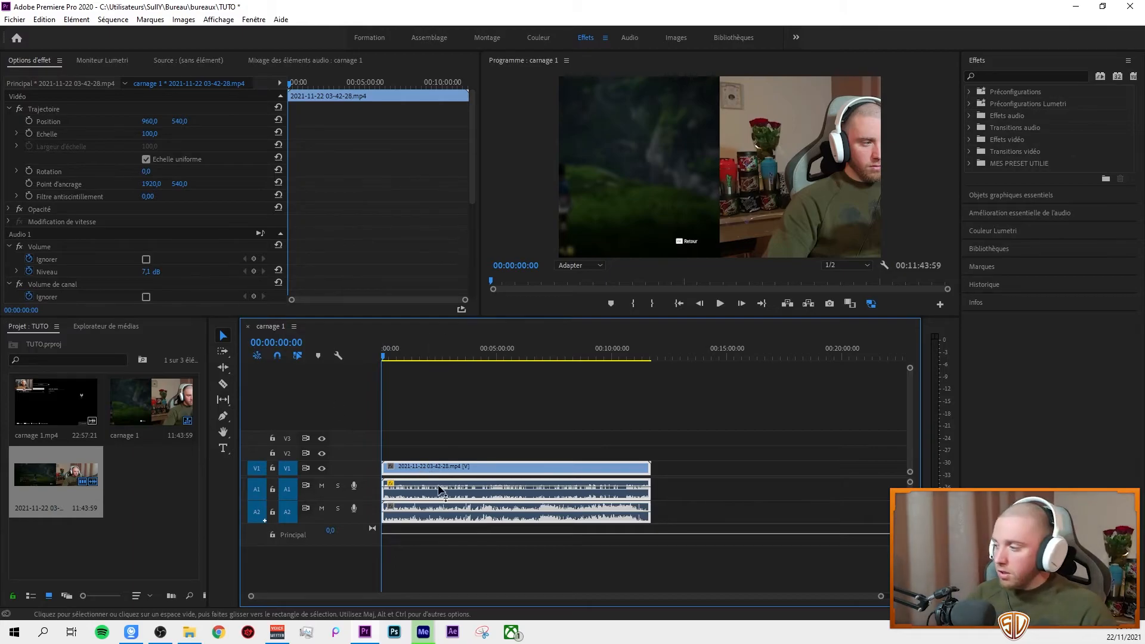
Duplicate the video clip so copies sit on tracks V1 and V2, and select the V2 clip with its linked audio.
drag(431, 465, 432, 453)
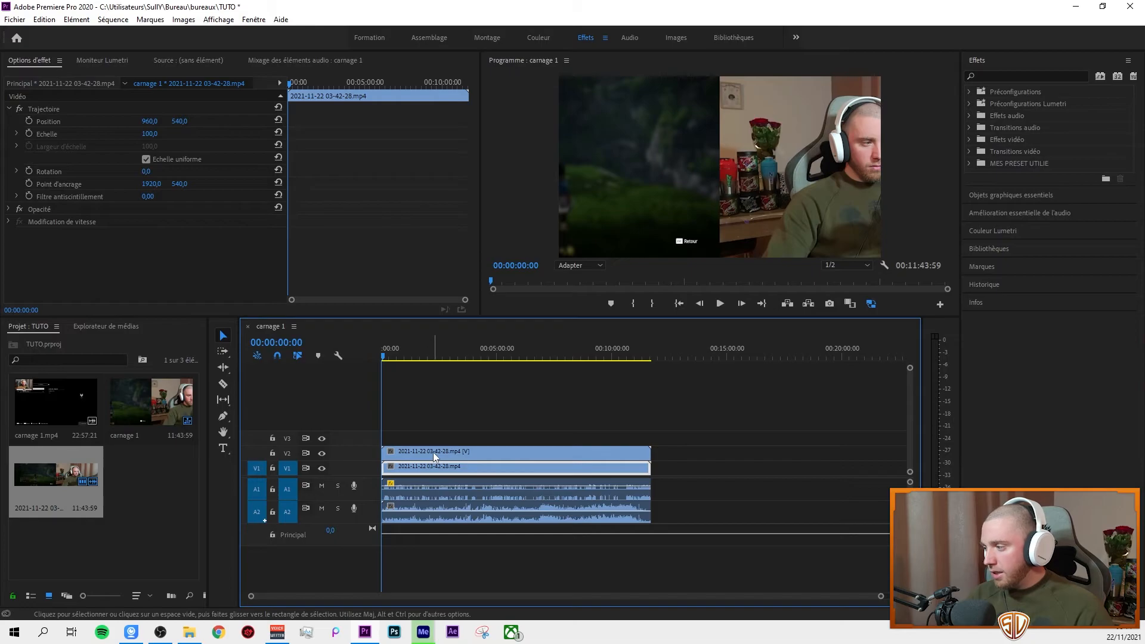
click(433, 452)
click(433, 467)
click(432, 457)
click(431, 456)
click(429, 464)
click(430, 456)
click(429, 463)
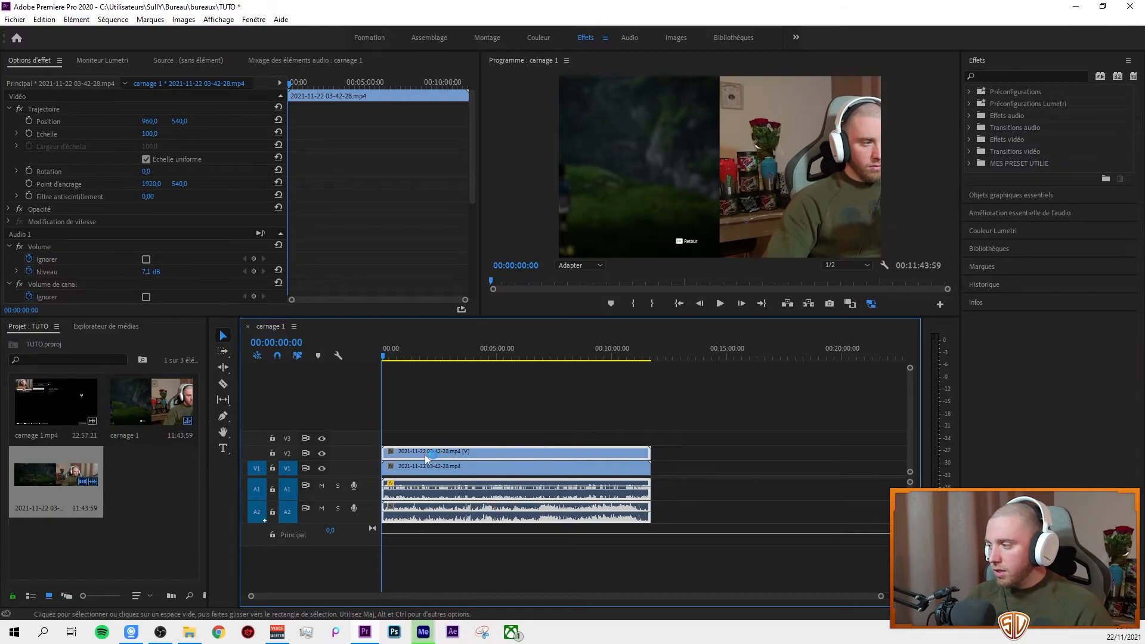
click(434, 469)
click(427, 452)
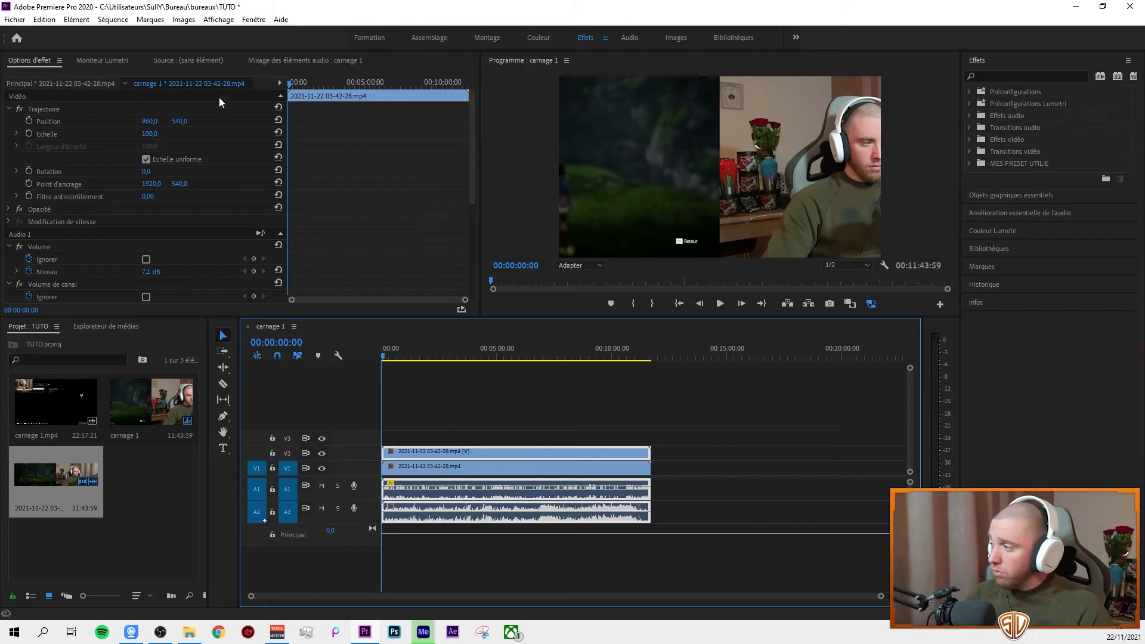
Set the horizontal position of the V2 clip to 0 so the webcam half of the recording fills the frame.
click(410, 422)
click(417, 452)
click(154, 121)
text(0)
key(Return)
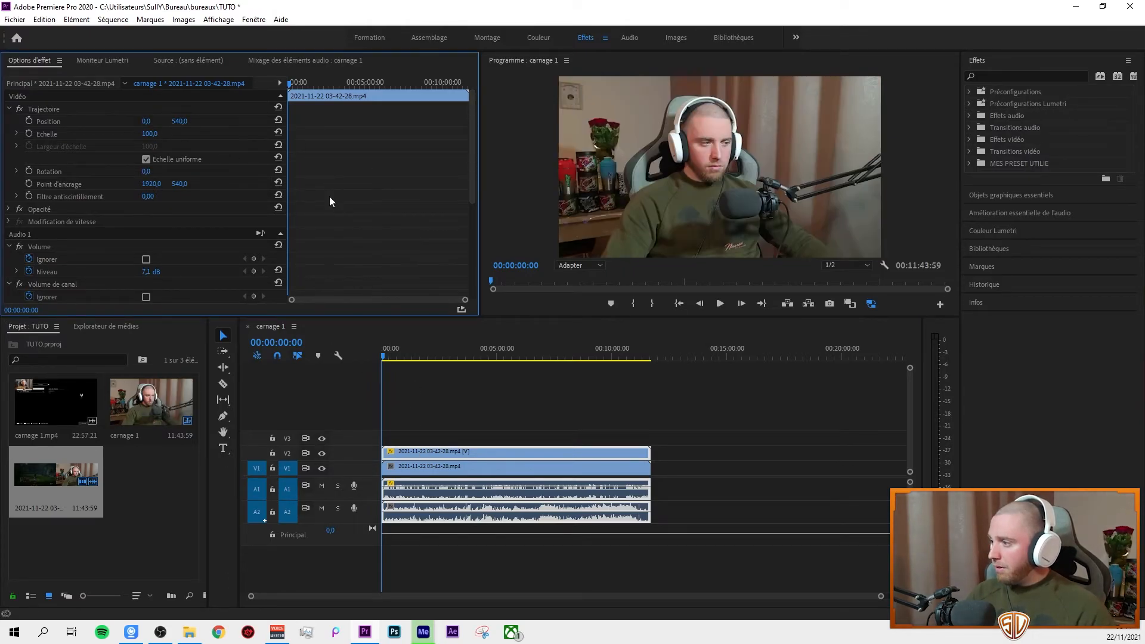
Hide track V2, set the V1 clip's horizontal position to 1920 to frame the gameplay, and show V2 again.
click(321, 453)
click(446, 469)
click(154, 120)
text(1920)
key(Return)
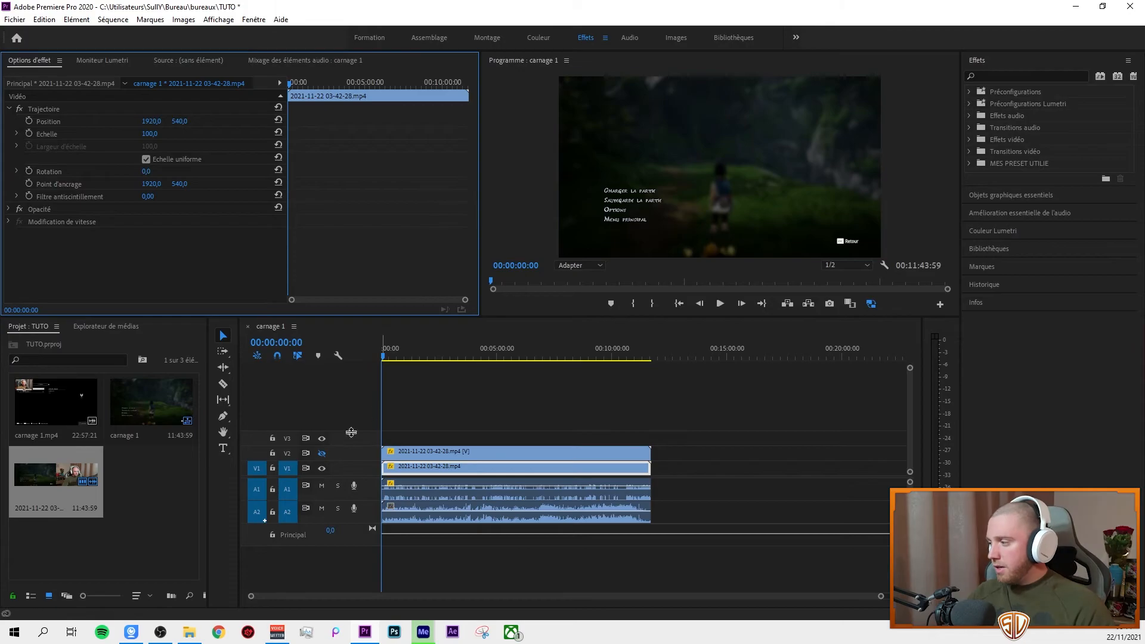
click(322, 453)
Try scaling down the V2 webcam clip over the gameplay, and undo the scaling.
click(403, 452)
click(151, 134)
text(50)
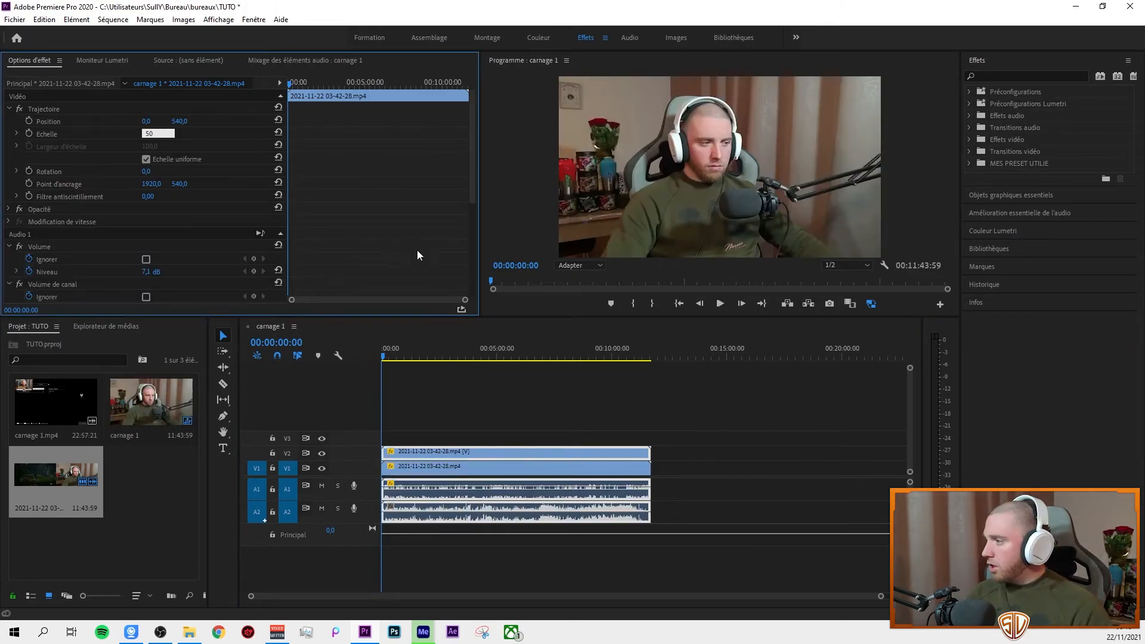
click(417, 251)
key(ctrl+z)
click(506, 403)
click(496, 454)
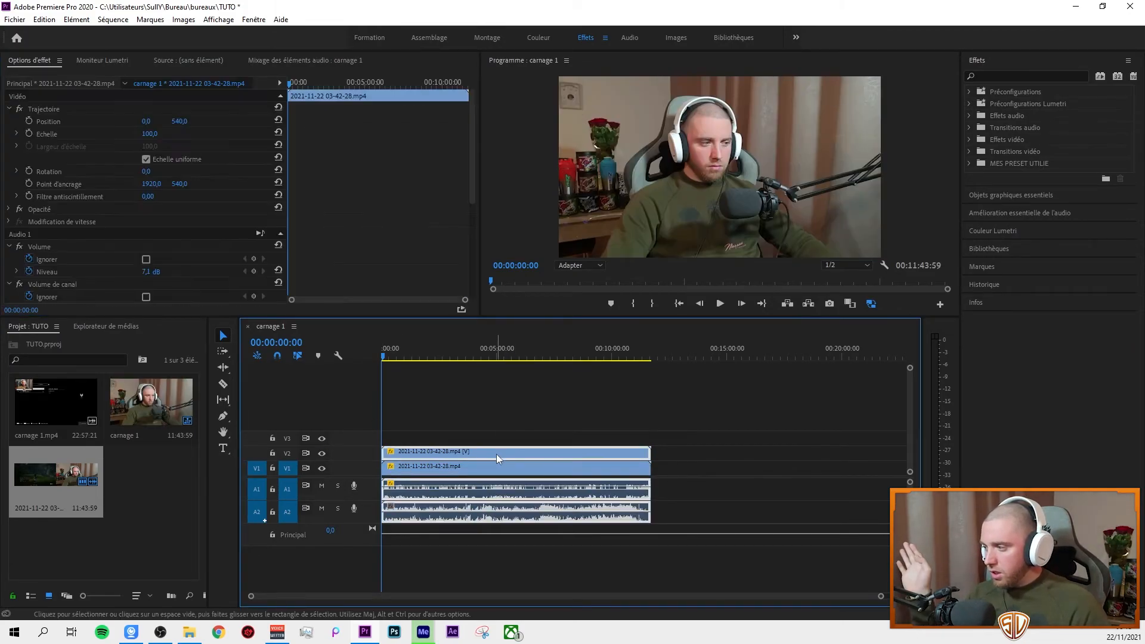
click(148, 134)
text(64)
key(Return)
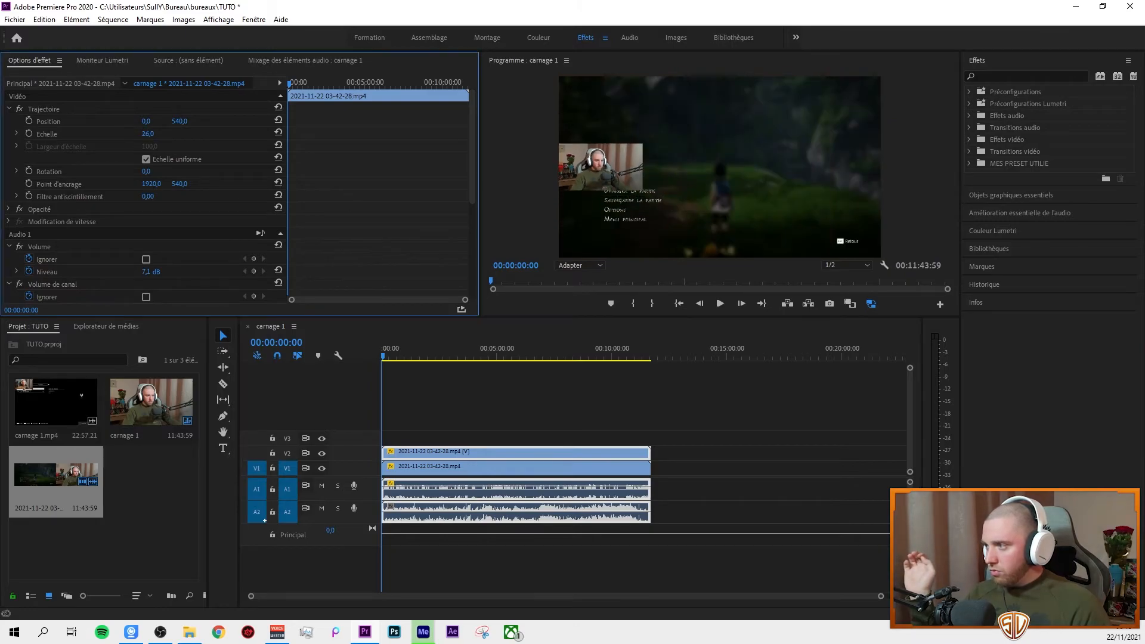
mouse_move(148, 134)
mouse_down()
mouse_move(190, 149)
mouse_move(160, 123)
mouse_move(191, 122)
mouse_move(166, 121)
mouse_up()
key(ctrl+z)
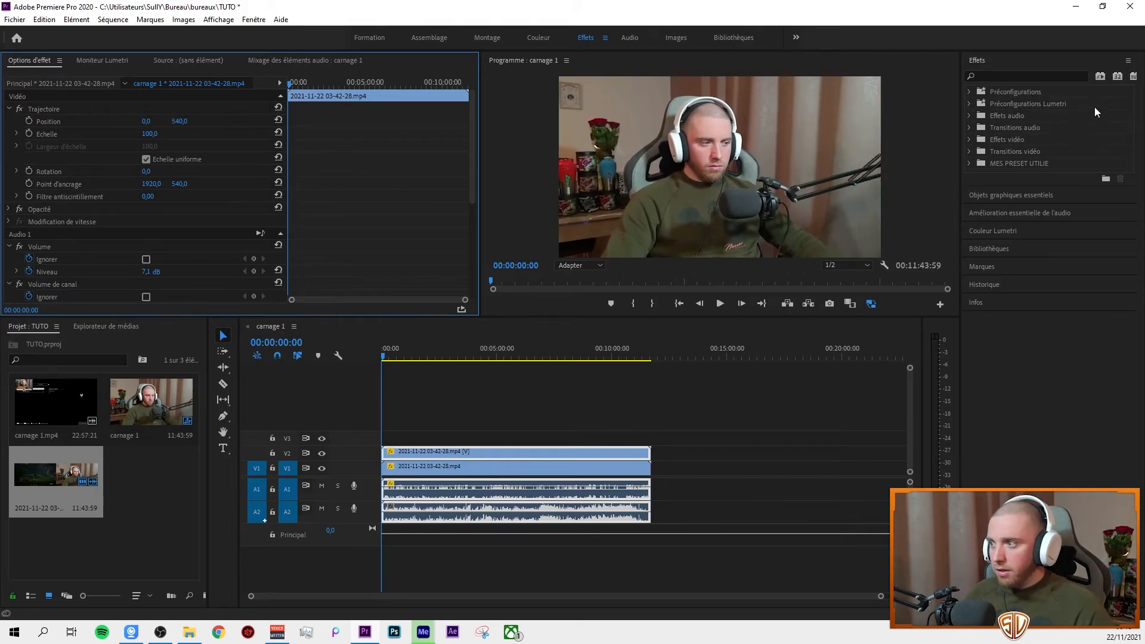
Find the Recadrage video effect and apply it to both the V2 and V1 clips.
click(1025, 76)
text(REC)
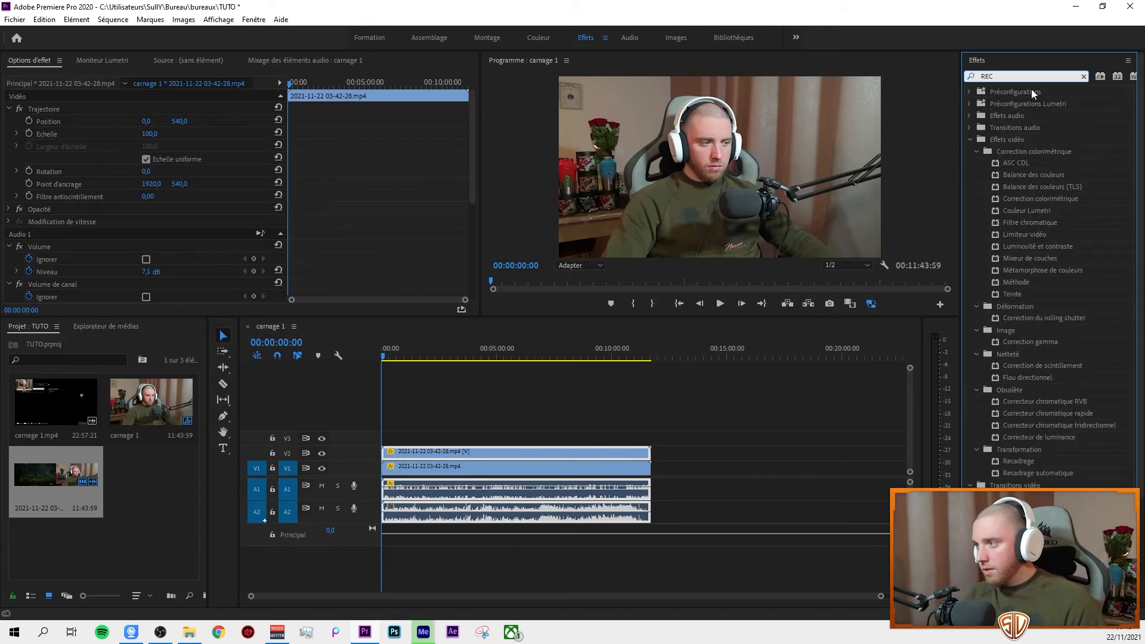
text(ADRAGE)
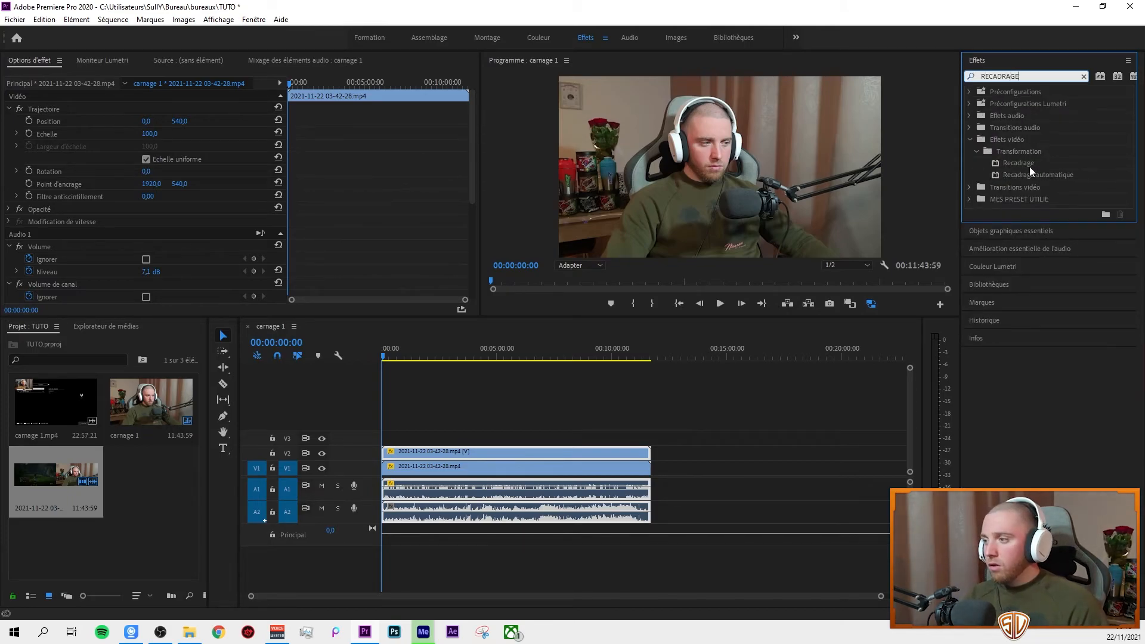
double_click(1029, 166)
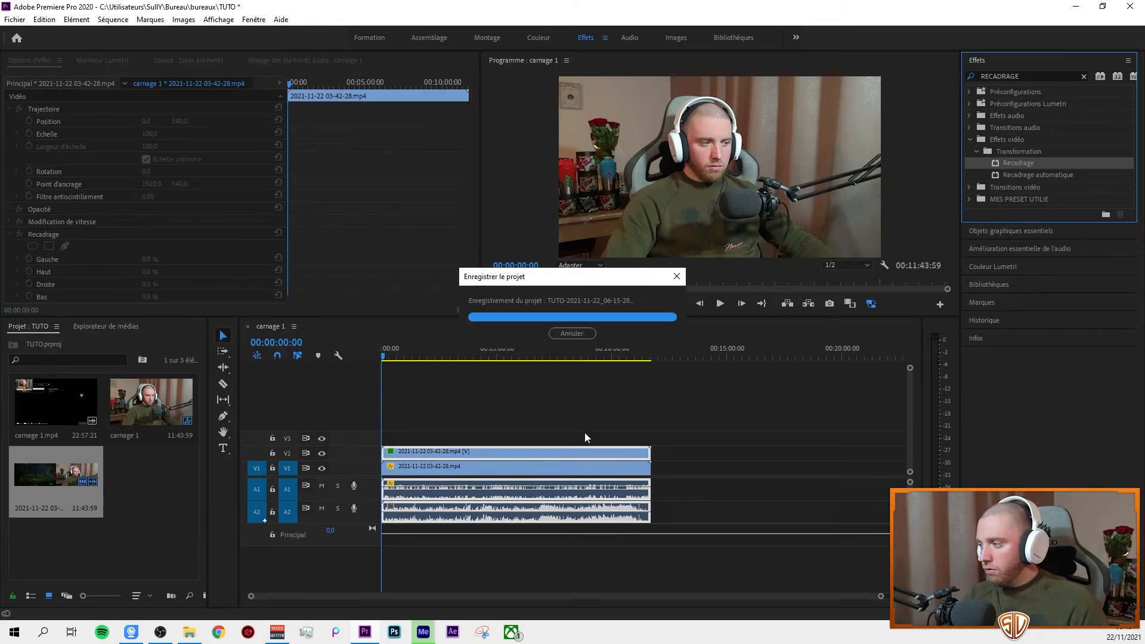
click(537, 467)
double_click(1019, 164)
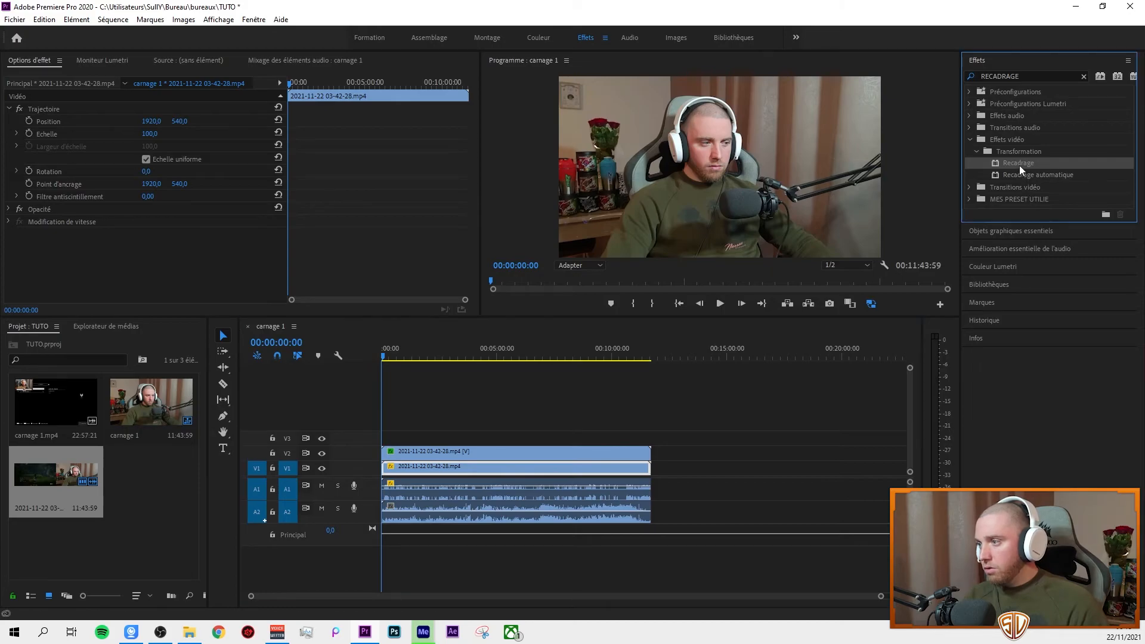
Crop the V1 gameplay clip 50% from the right and the V2 webcam clip 50% from the left.
click(410, 473)
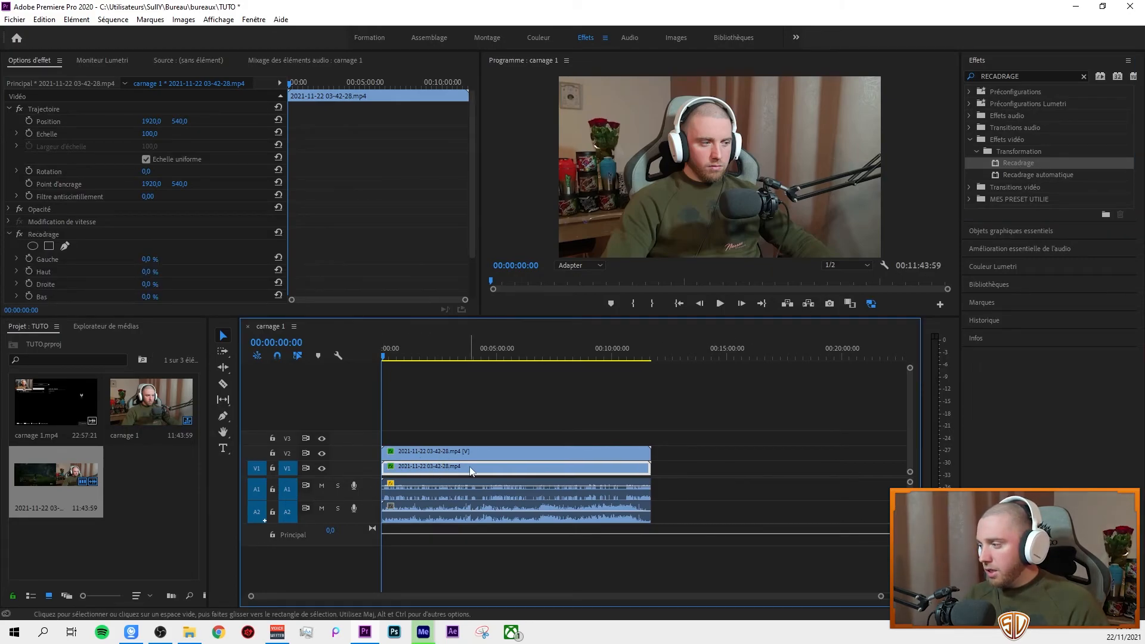
click(150, 284)
text(50)
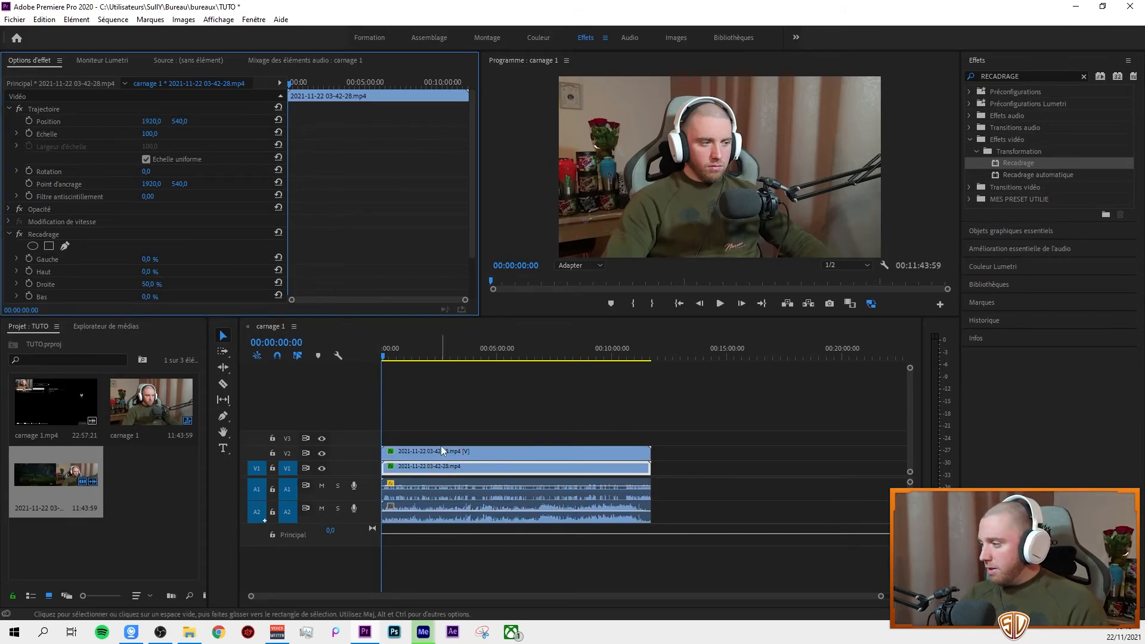
click(442, 448)
click(156, 259)
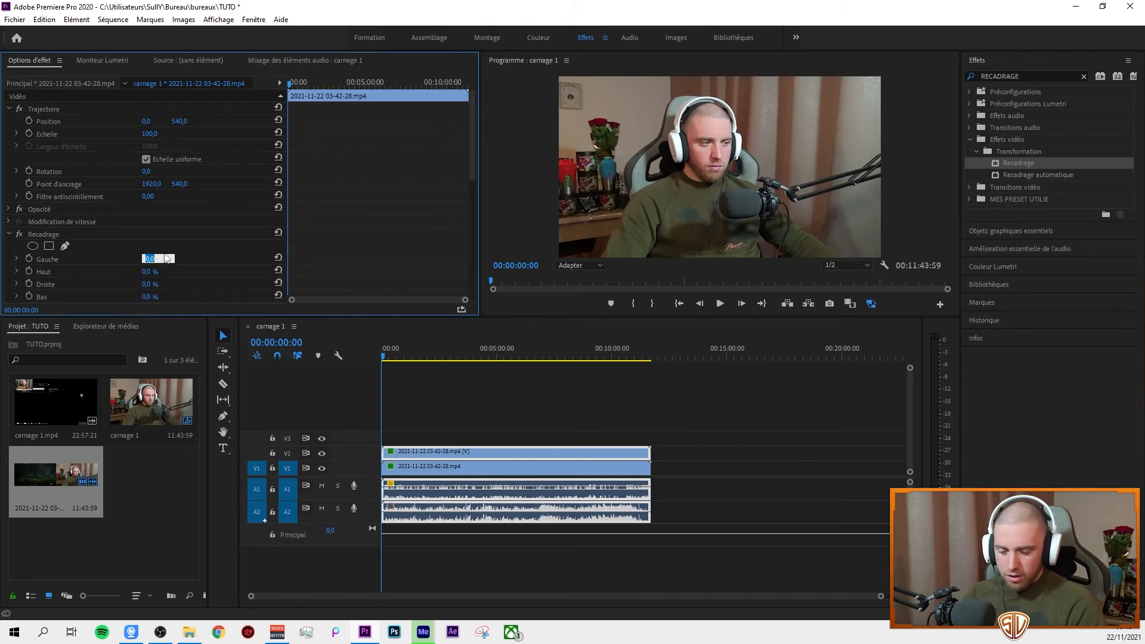
click(518, 428)
Check each cropped clip by hiding tracks V1 and V2 in turn, and try shifting the V2 clip horizontally.
click(322, 468)
click(459, 468)
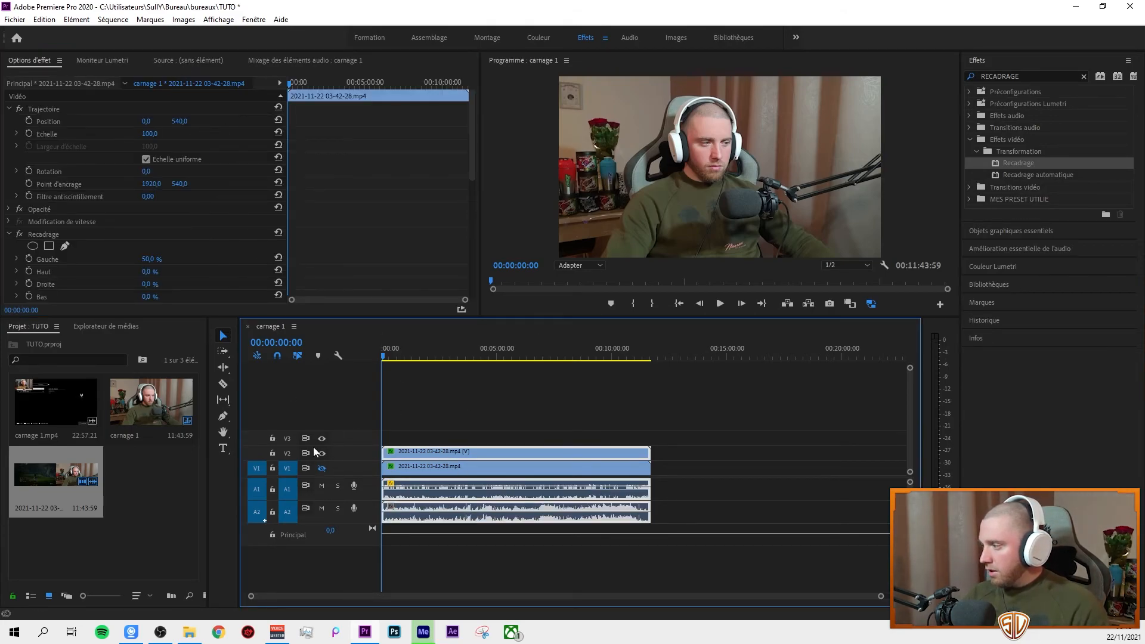
drag(152, 117, 155, 122)
key(ctrl+z)
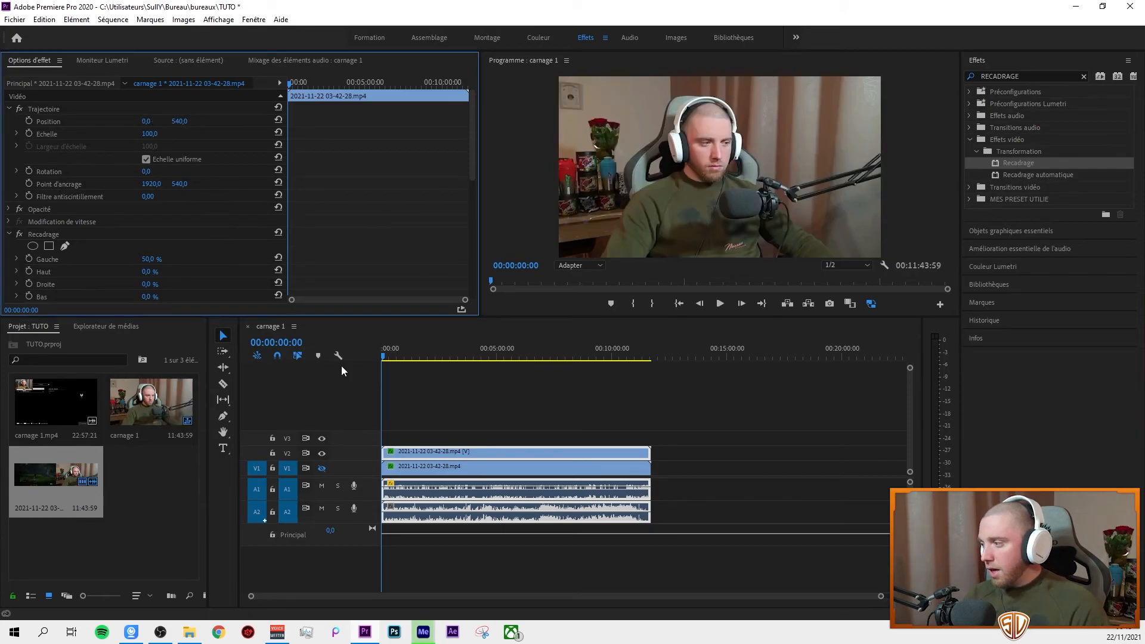
click(437, 390)
click(477, 452)
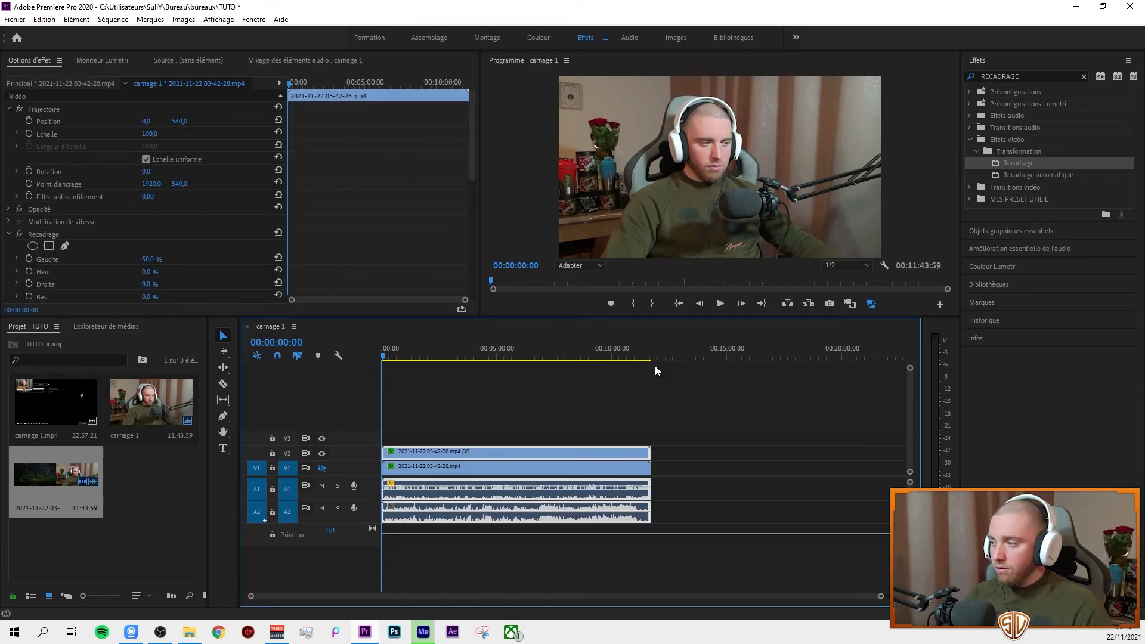
click(553, 468)
click(322, 468)
click(321, 453)
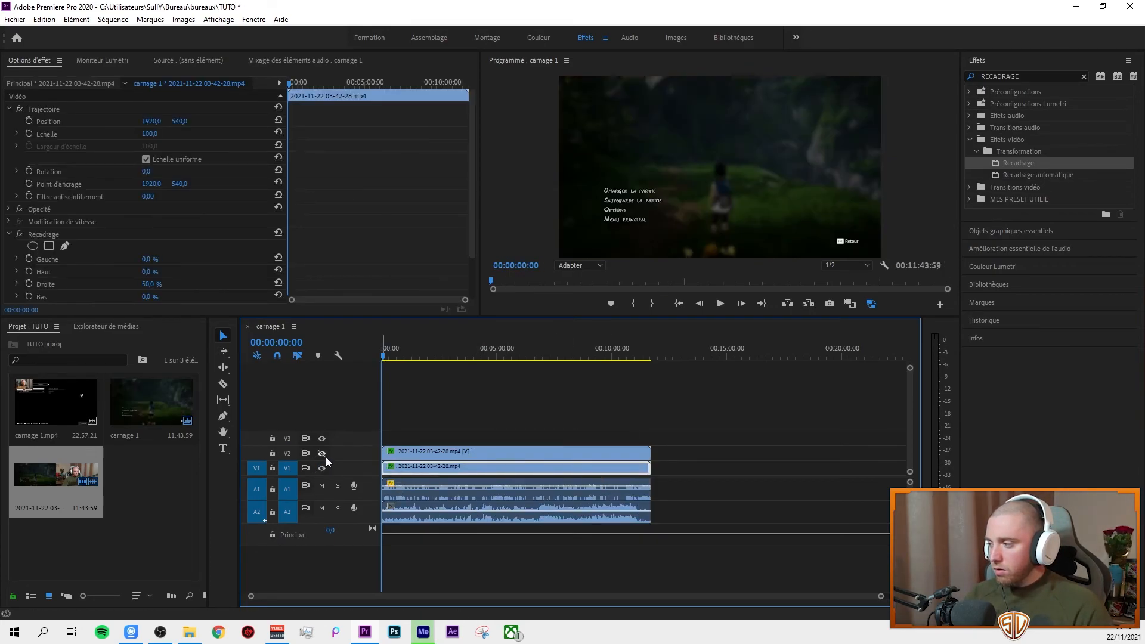
click(321, 453)
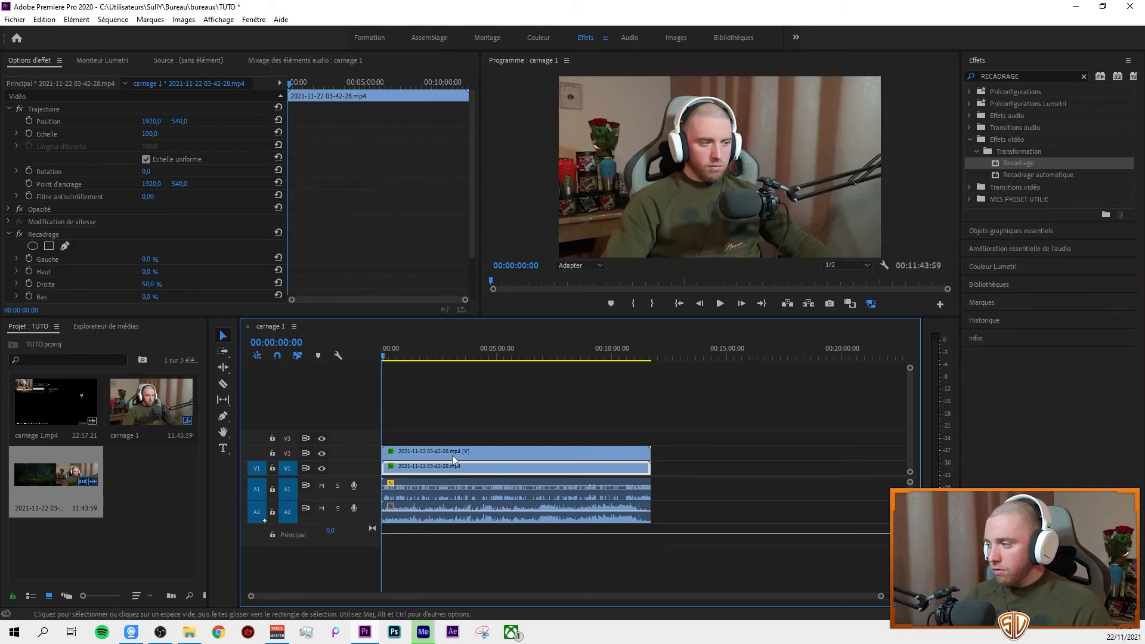
Nest the V2 webcam clip into a sequence named CAMERA.
right_click(455, 453)
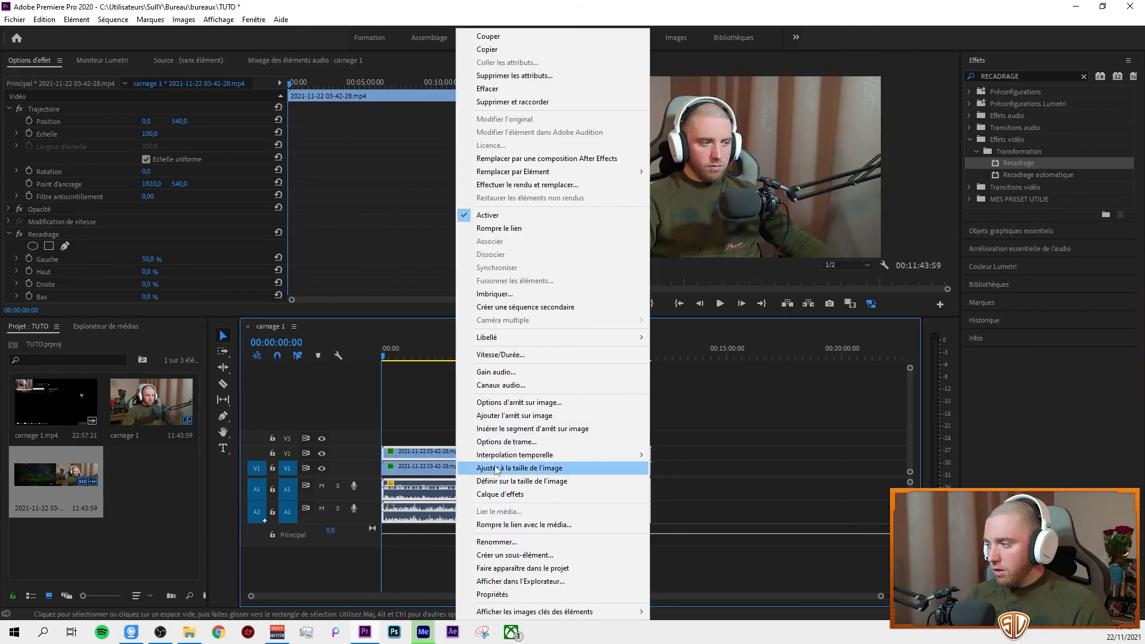
click(513, 294)
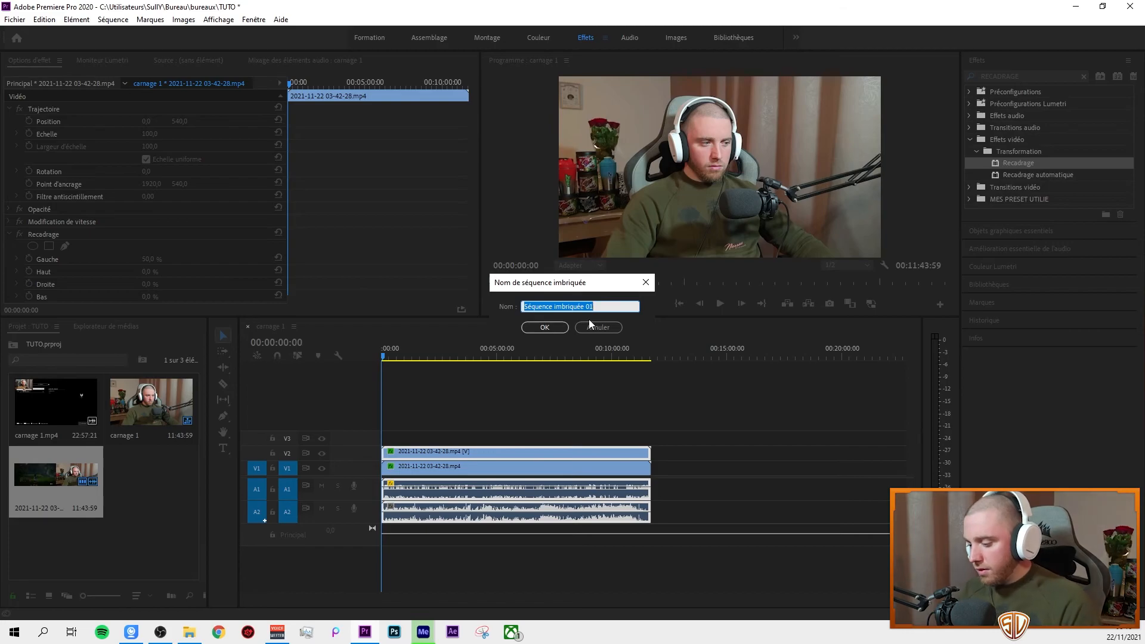
text(CAMERA)
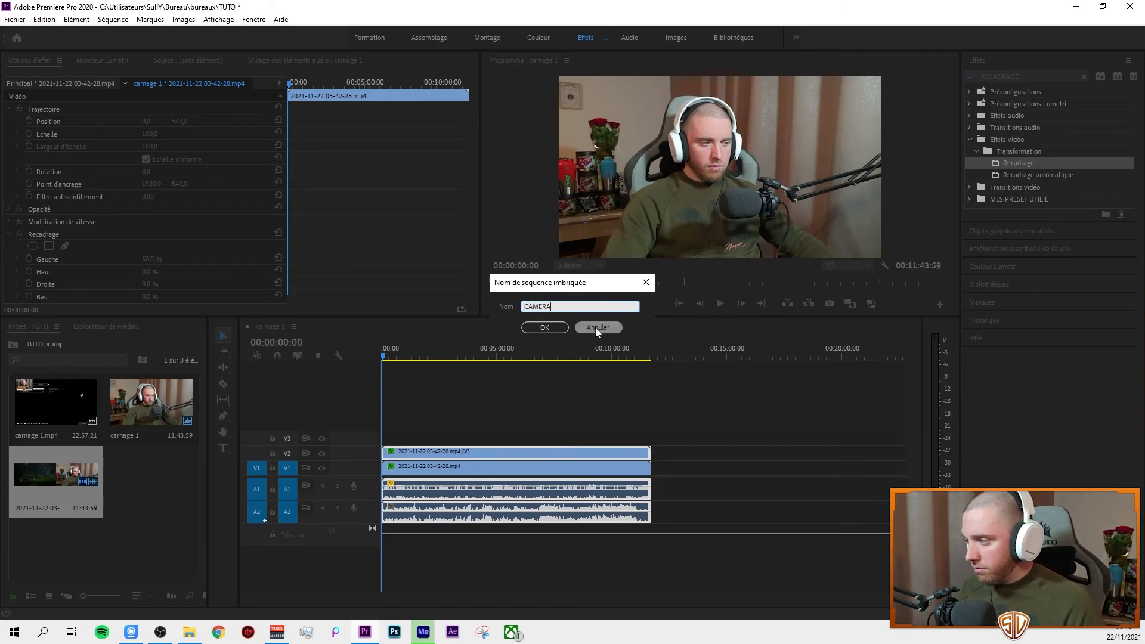
click(565, 328)
Nest the V1 gameplay clip into a sequence named GAMEPLAY OU LETS PLAY.
right_click(457, 471)
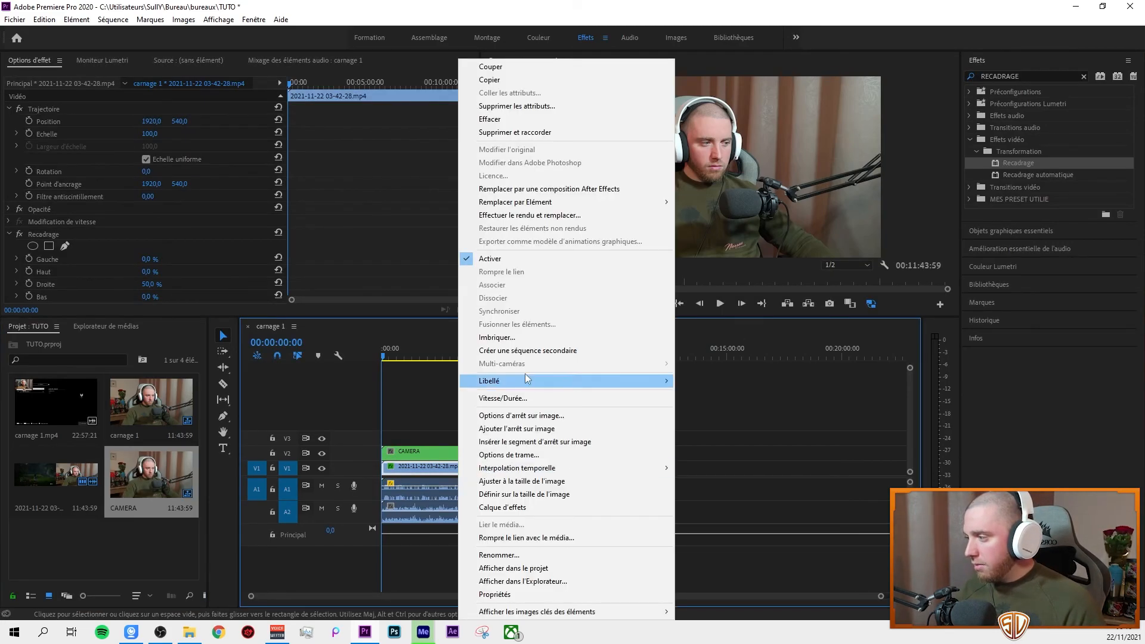
click(516, 337)
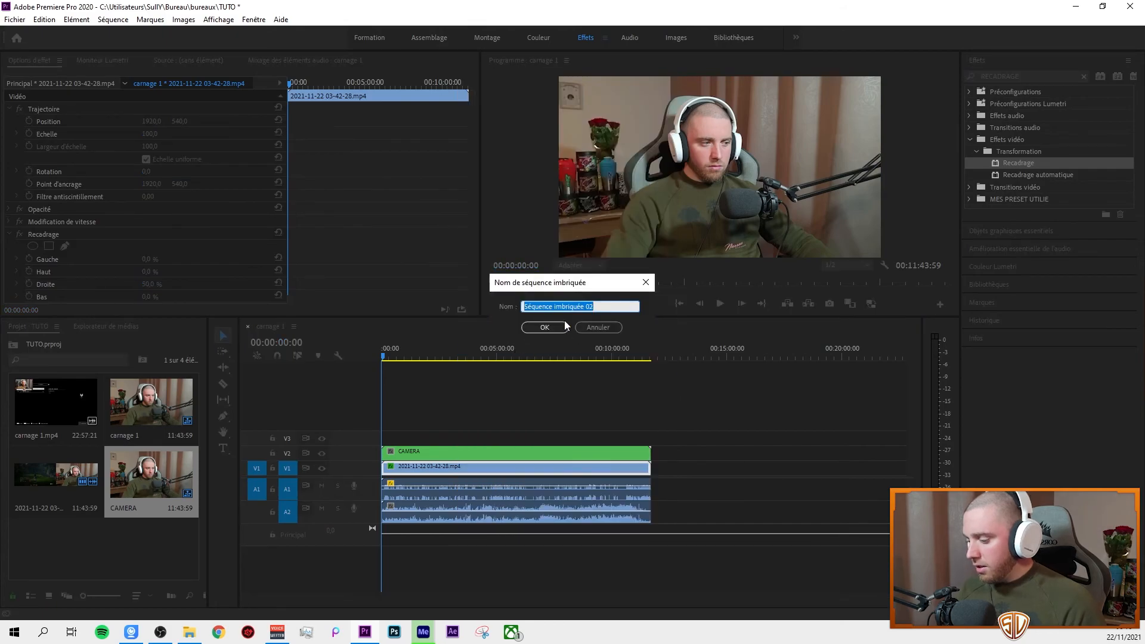
text(GAMEPLAY OU LETS PLAY)
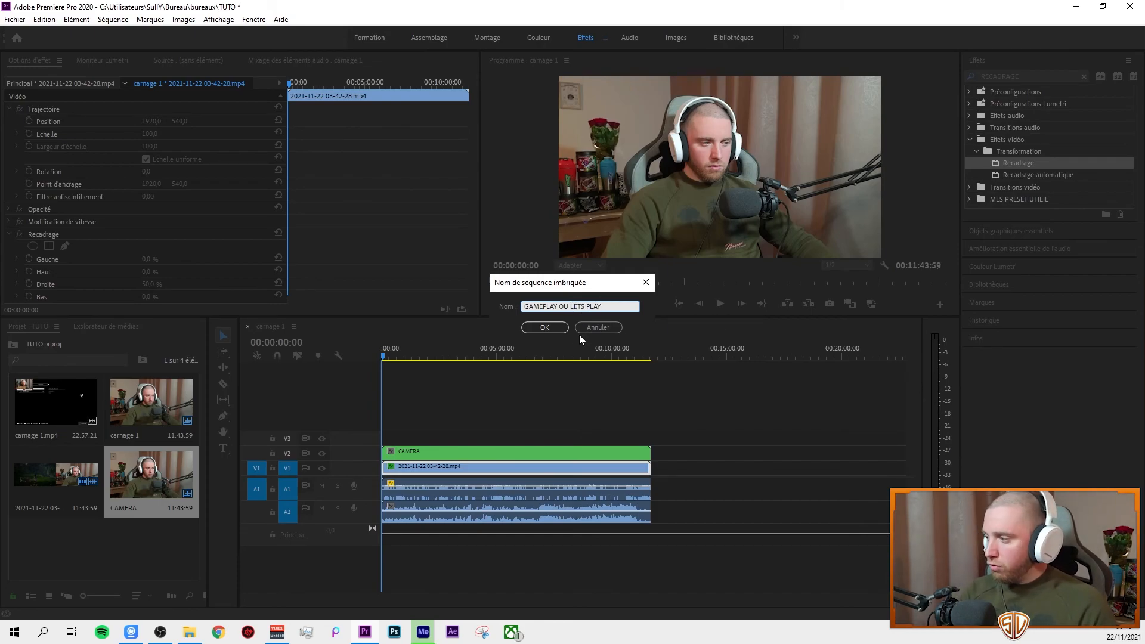
click(549, 328)
Scale the CAMERA nest to 24, place it in the image's upper-left corner at about 261, 150, and play the sequence.
click(549, 451)
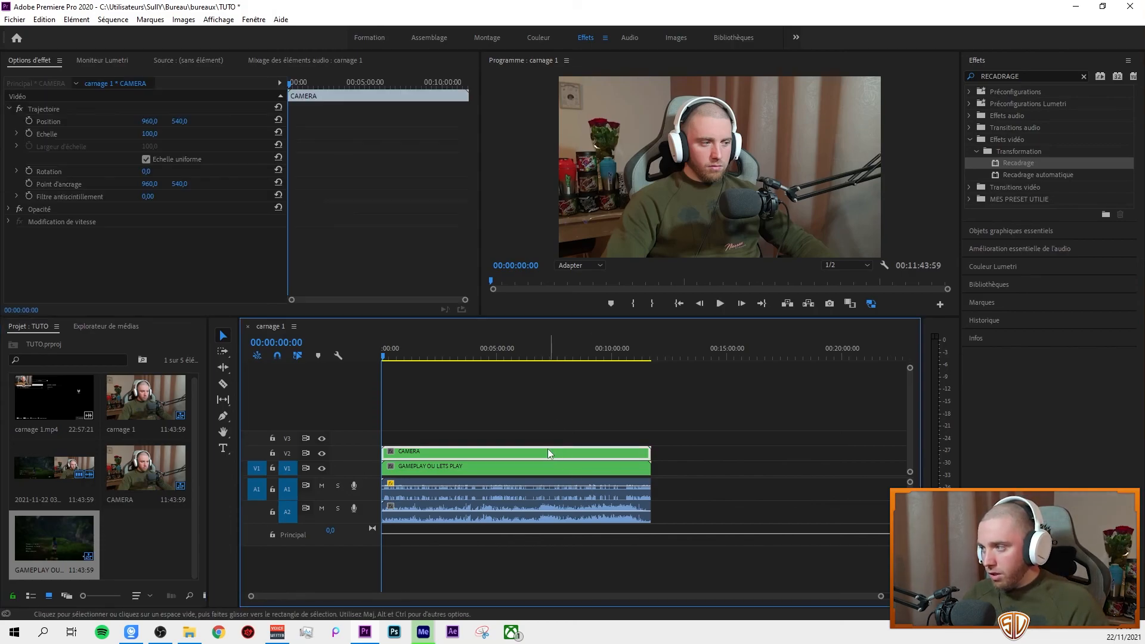
drag(150, 133, 103, 133)
drag(179, 121, 78, 121)
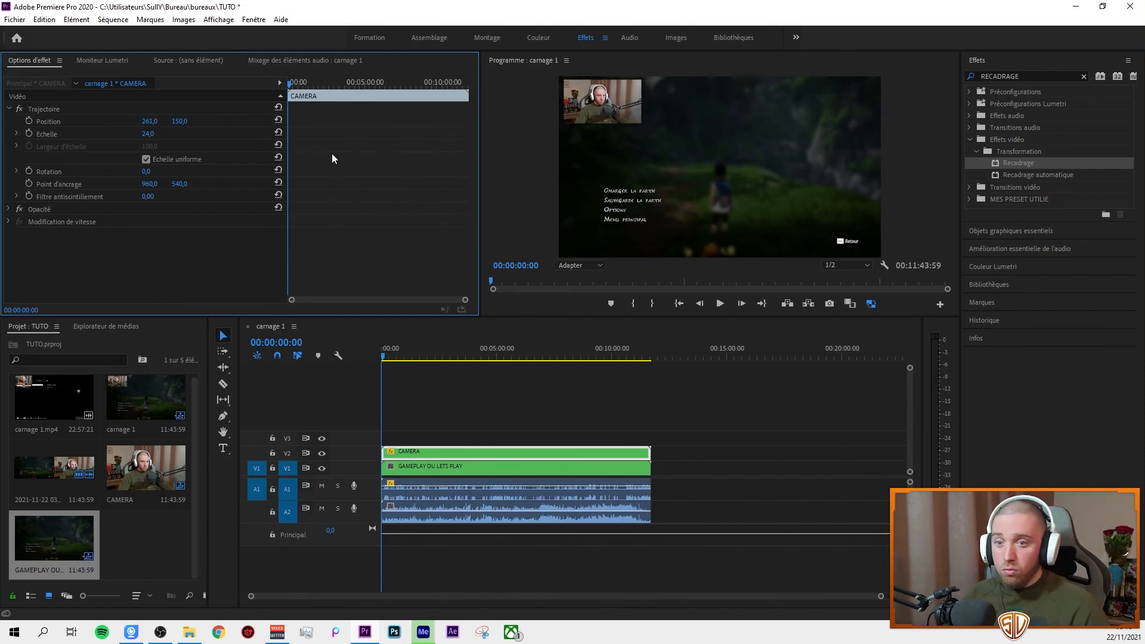
key(space)
click(428, 356)
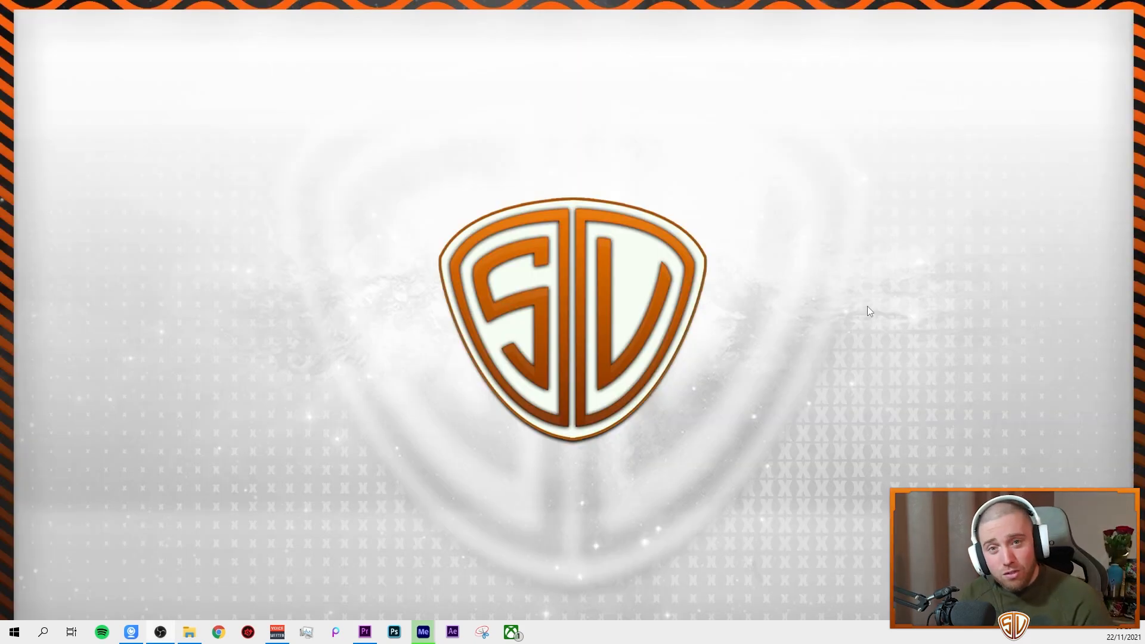